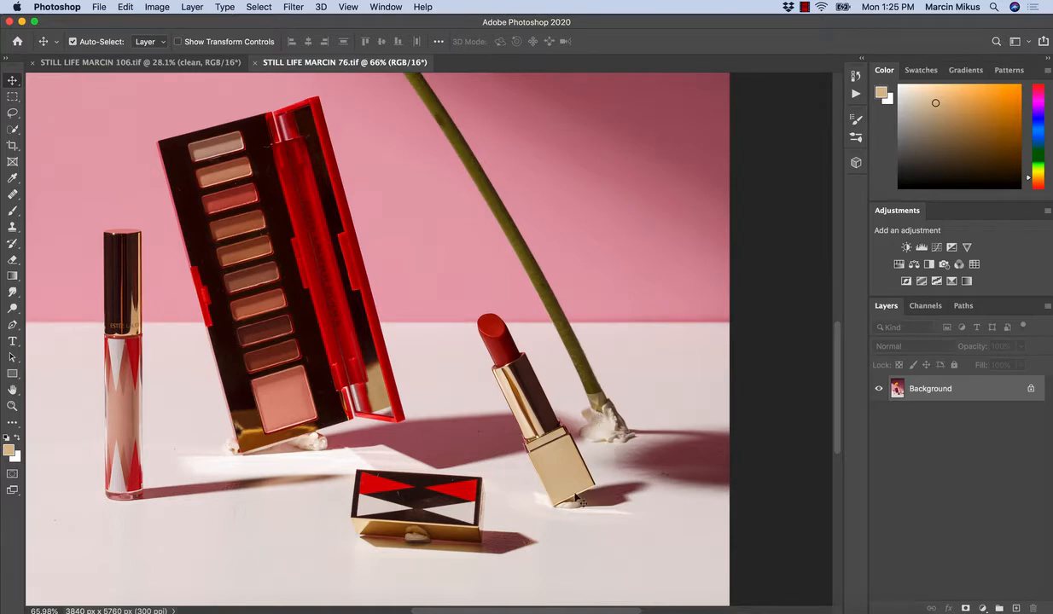
- Examine the putty supporting the products in the current still life, then beneath the tilted lipstick in the 106 image
scroll(365, 436, "left", 5)
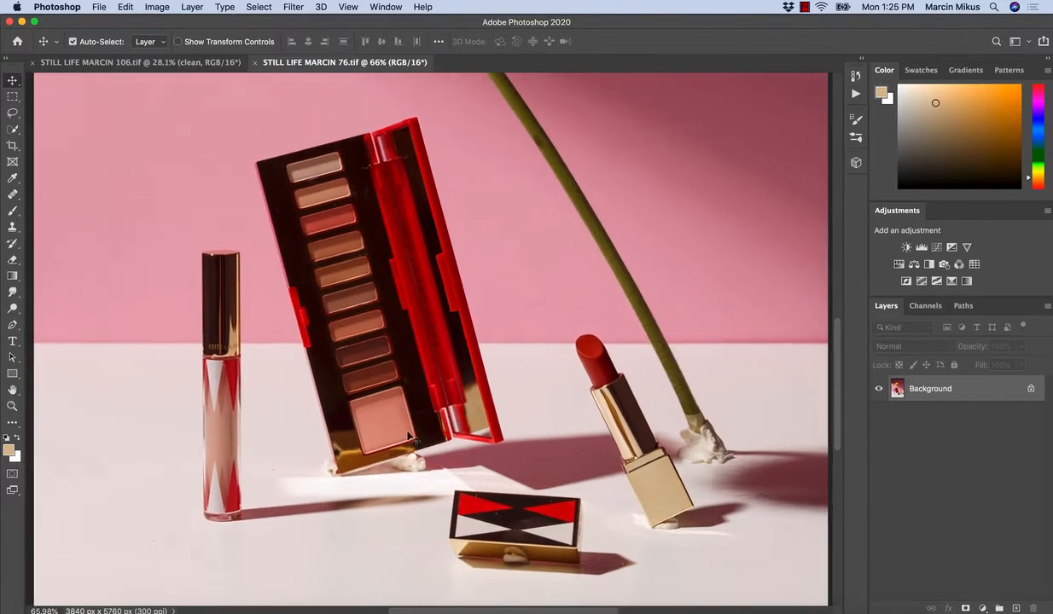
left_click_drag(409, 437, 408, 468)
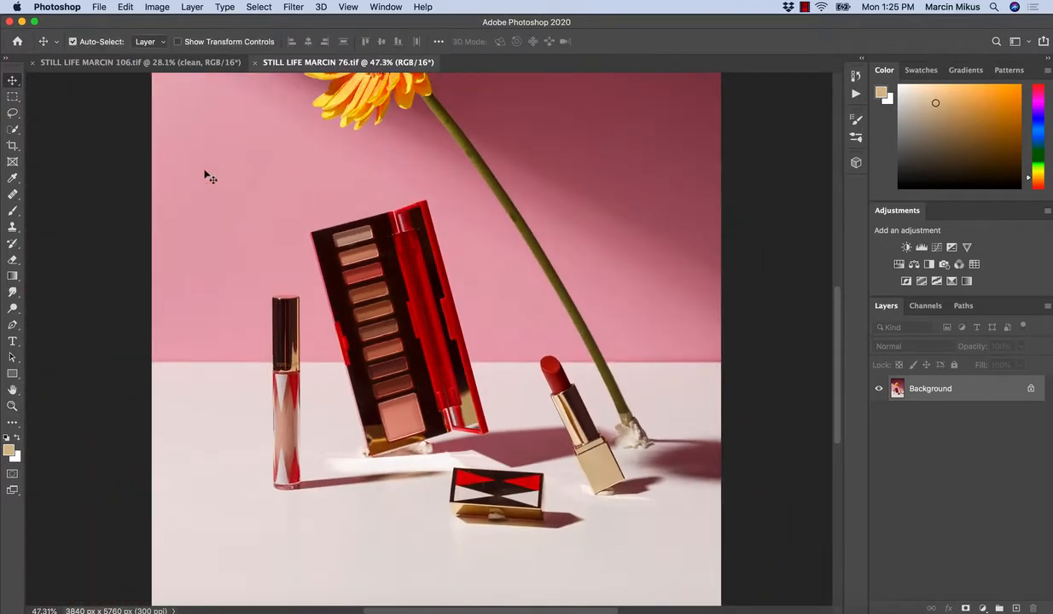
left_click(158, 61)
key("z")
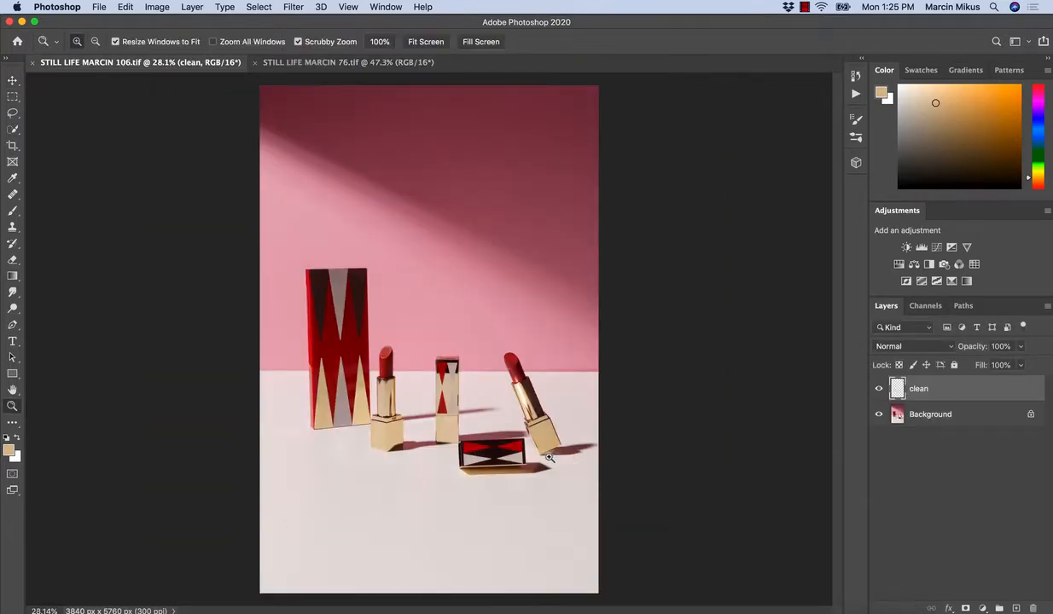
left_click_drag(549, 458, 626, 463)
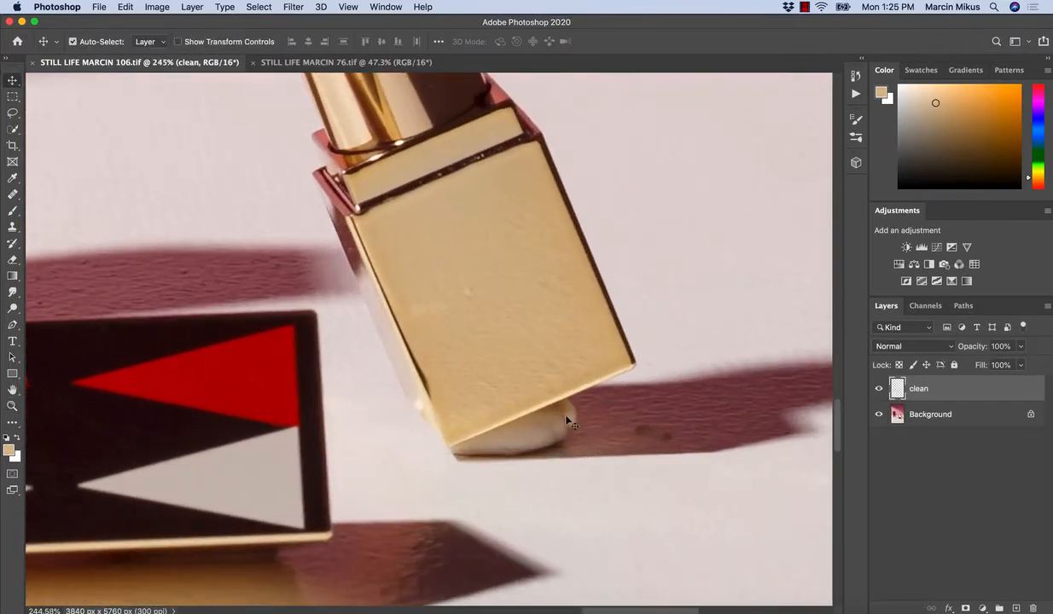
key("z")
left_click_drag(534, 427, 513, 441)
key("z")
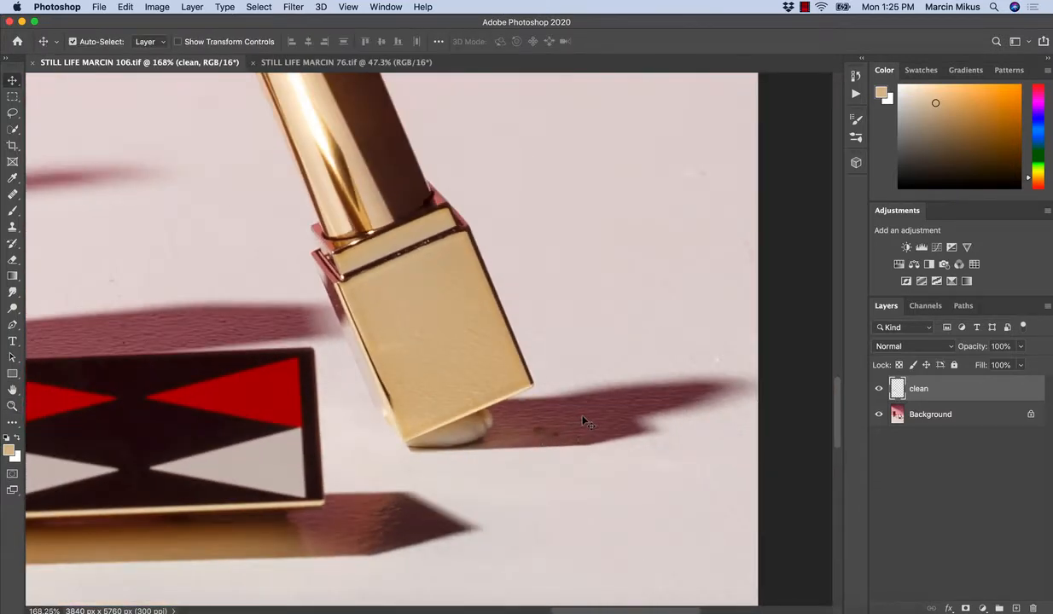
- Remove the dark spot in the tilted lipstick's shadow with the Clone Stamp, sampling the nearby shadow
key("s")
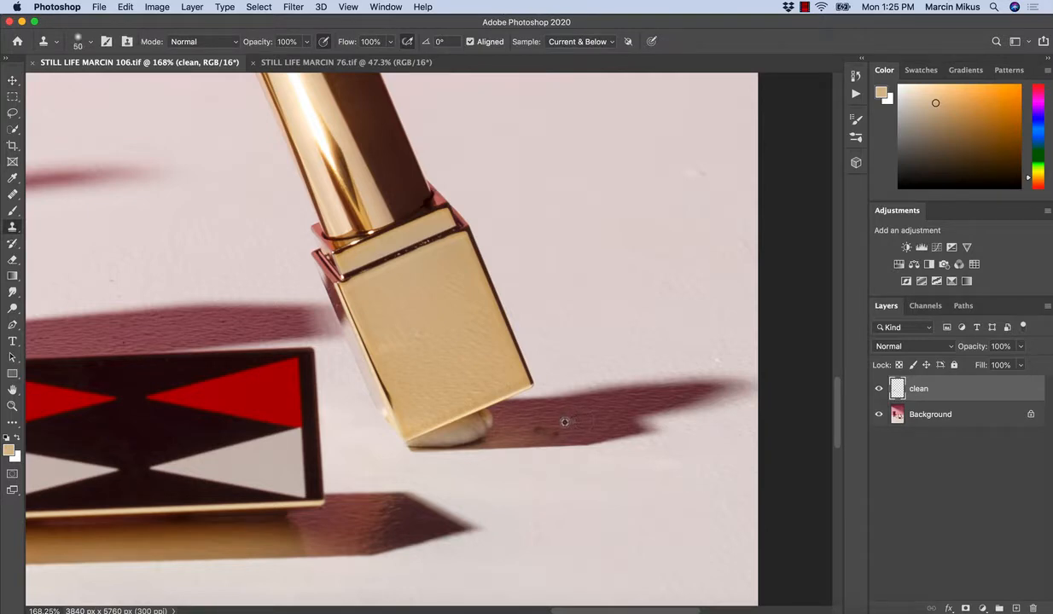
left_click(565, 422, "alt")
mouse_move(552, 431)
left_mouse_down()
mouse_move(537, 415)
mouse_move(589, 430)
left_mouse_up()
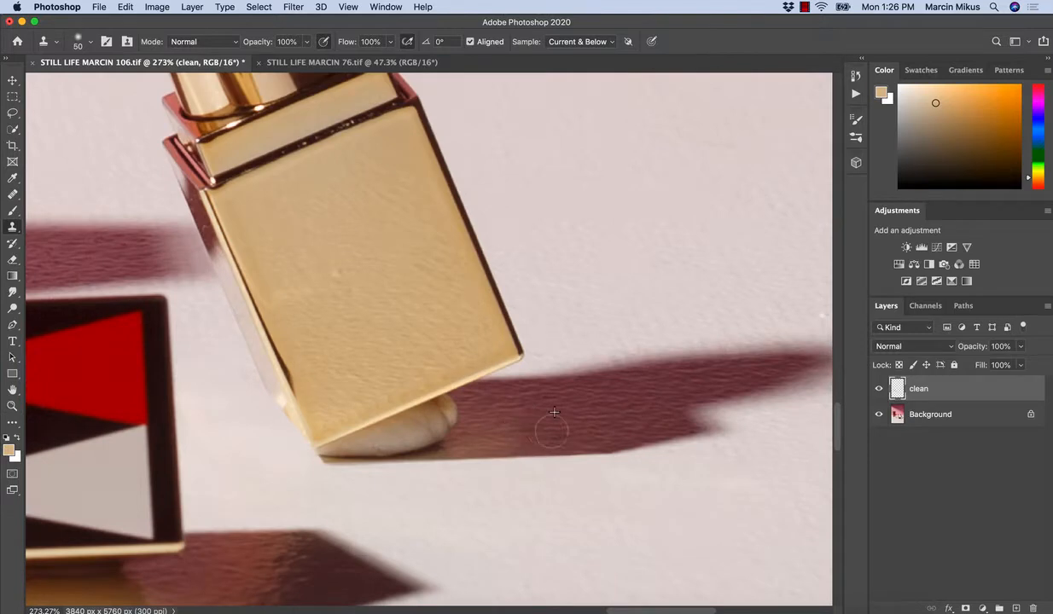
- Draw a closed Pen path along the lipstick's lower edge, around the putty, adjoining shadow and small table area beside the corner
key("z")
left_click_drag(463, 426, 481, 433)
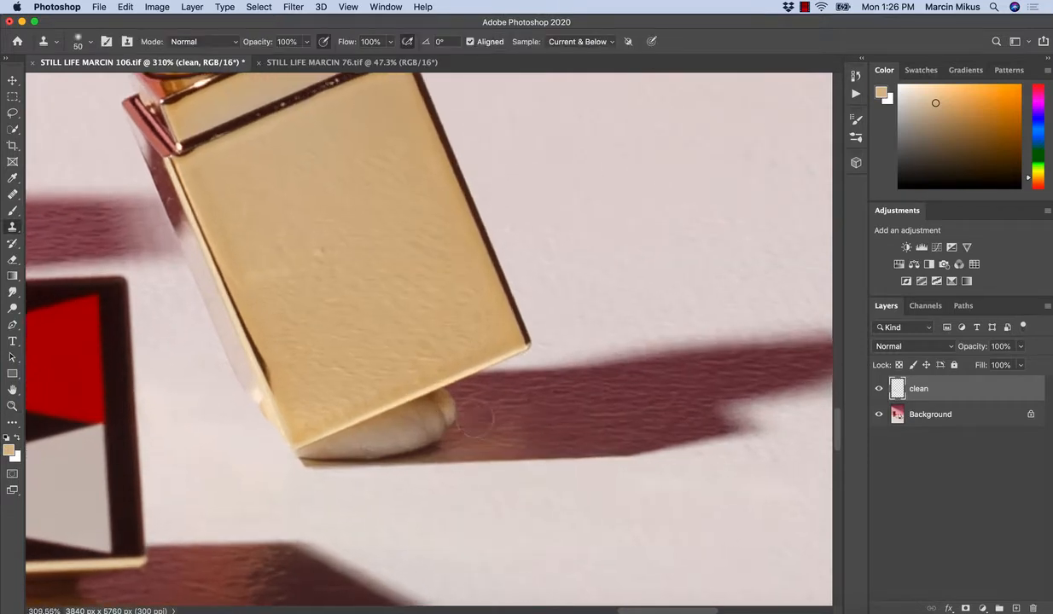
key("bracketleft")
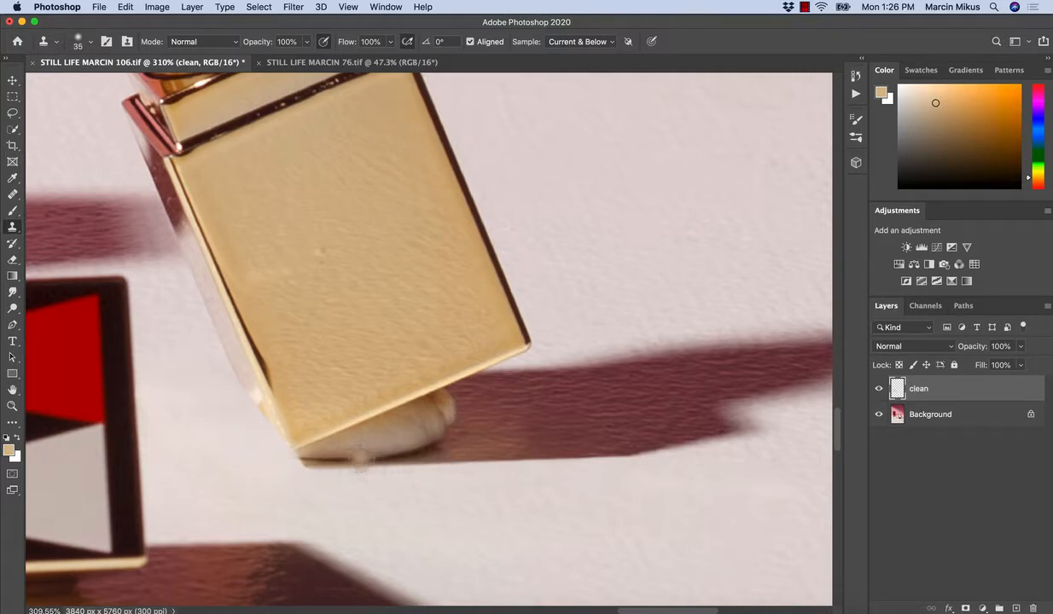
left_click(12, 324)
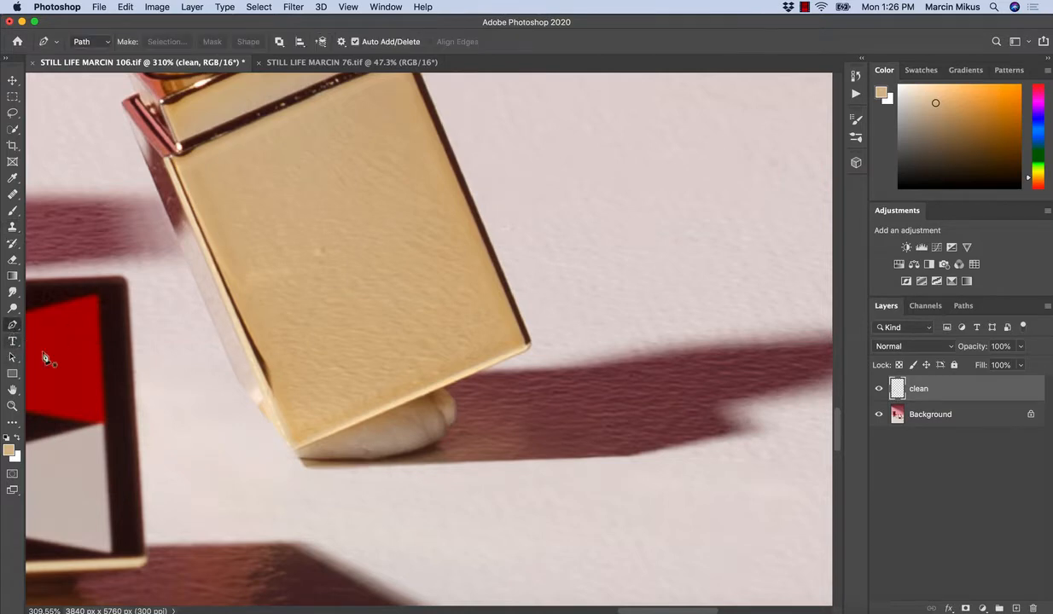
left_click(301, 462)
left_click(629, 459)
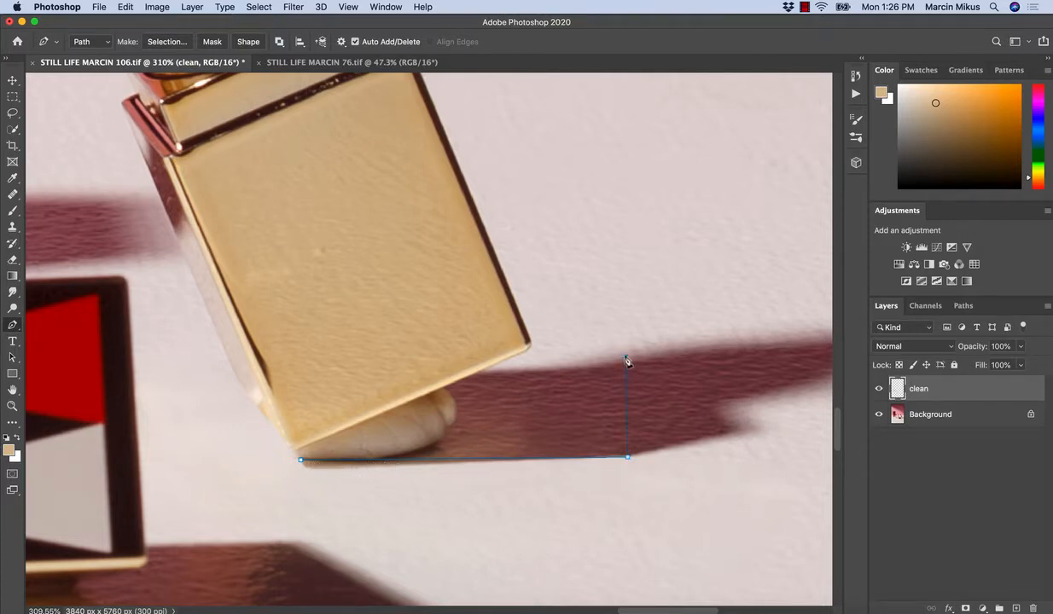
left_click(484, 372)
left_click(296, 448)
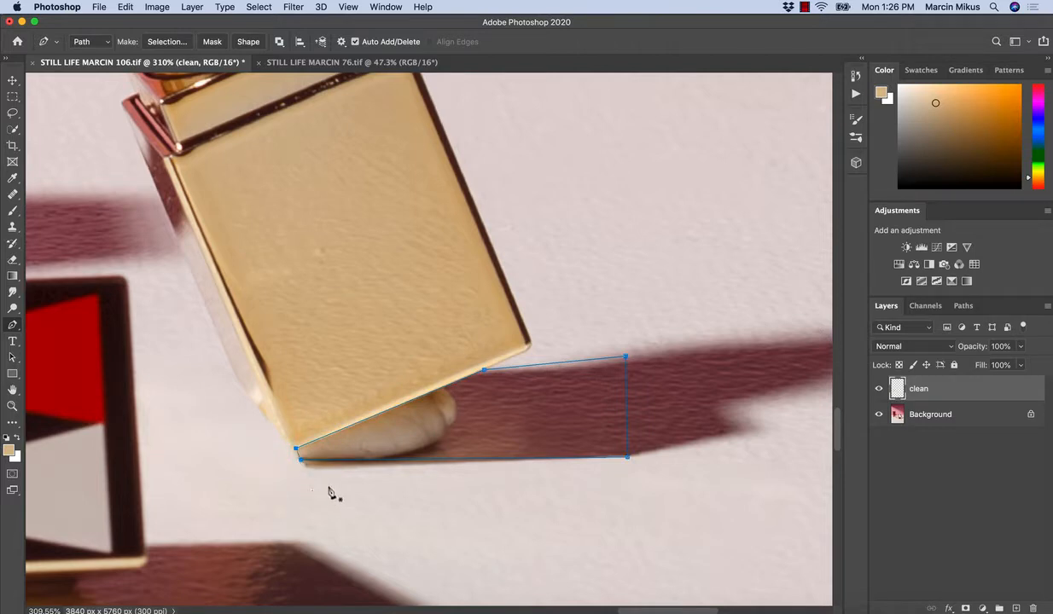
left_click(264, 480)
left_click(296, 481)
left_click(300, 460)
- Convert the path to a new anti-aliased selection with a 1-pixel feather radius
right_click(484, 481)
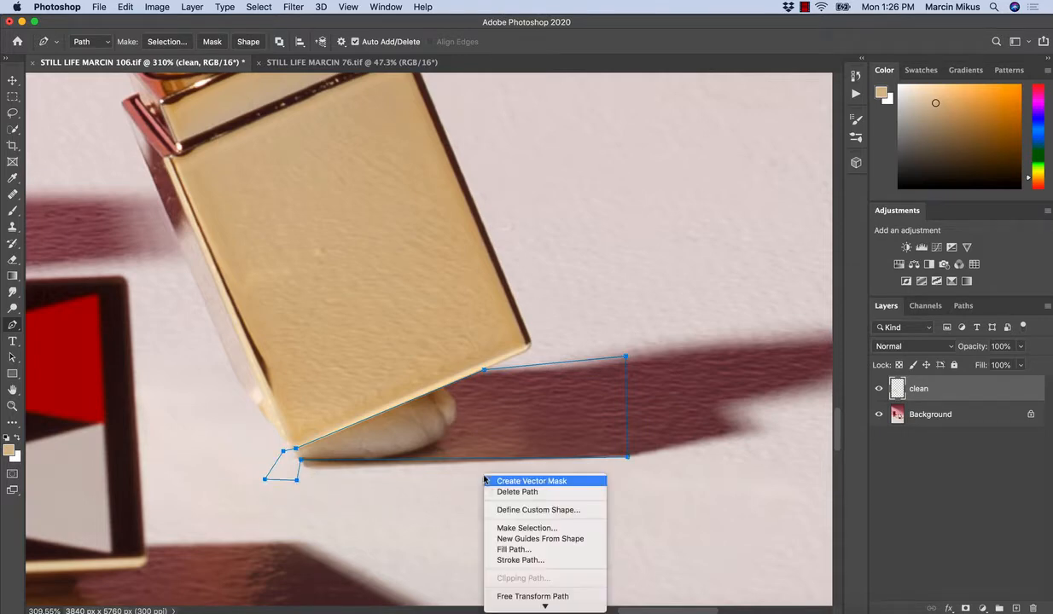
left_click(512, 529)
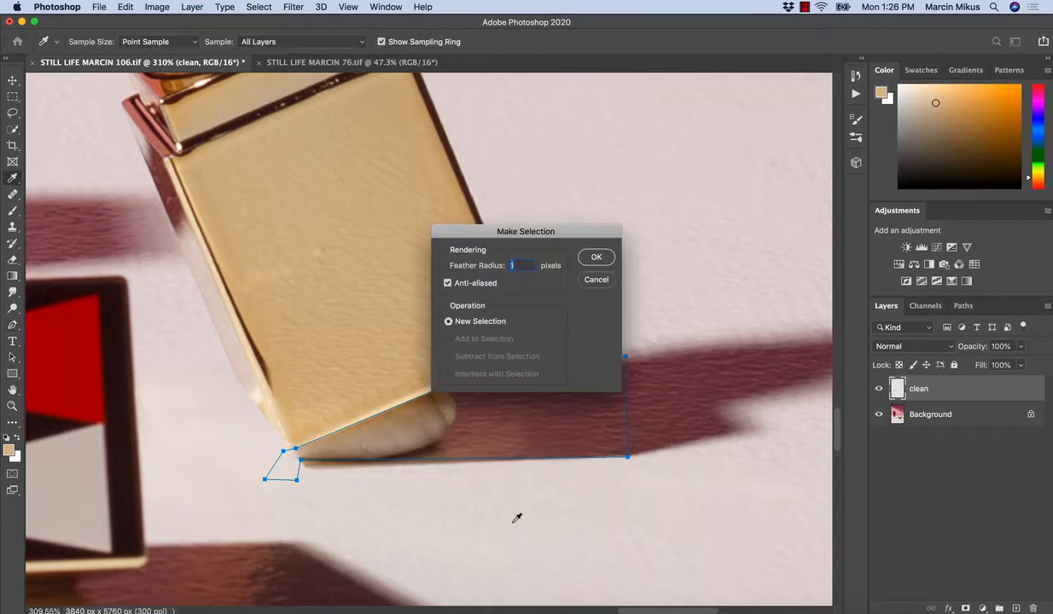
left_click(594, 258)
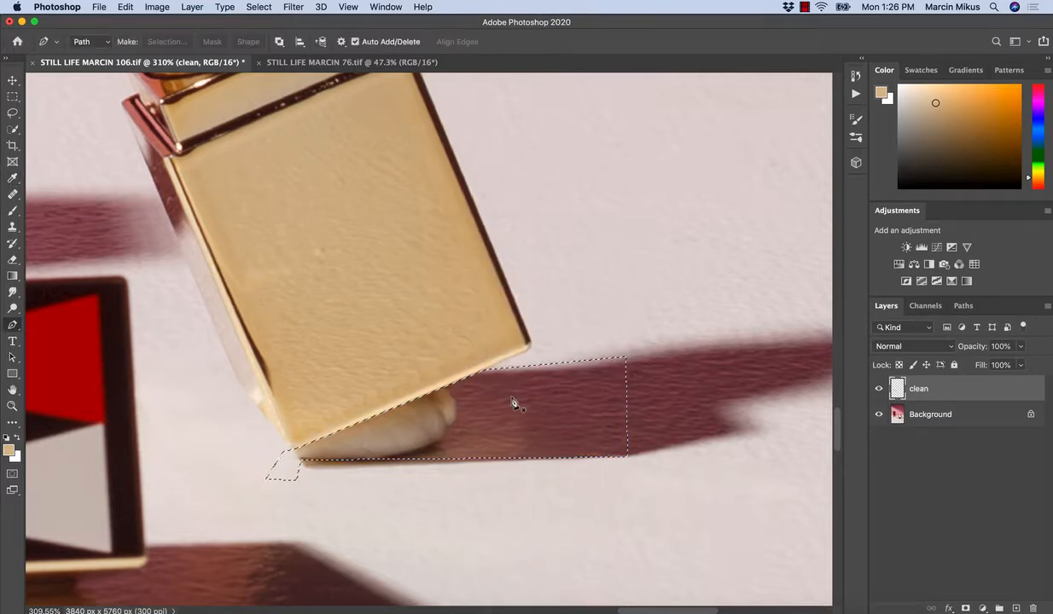
- Cover the upper part of the putty inside the selection with cloned shadow texture, using a 60 px Clone Stamp brush
key("s")
key("bracketright")
key("bracketright")
key("bracketright")
key("bracketright")
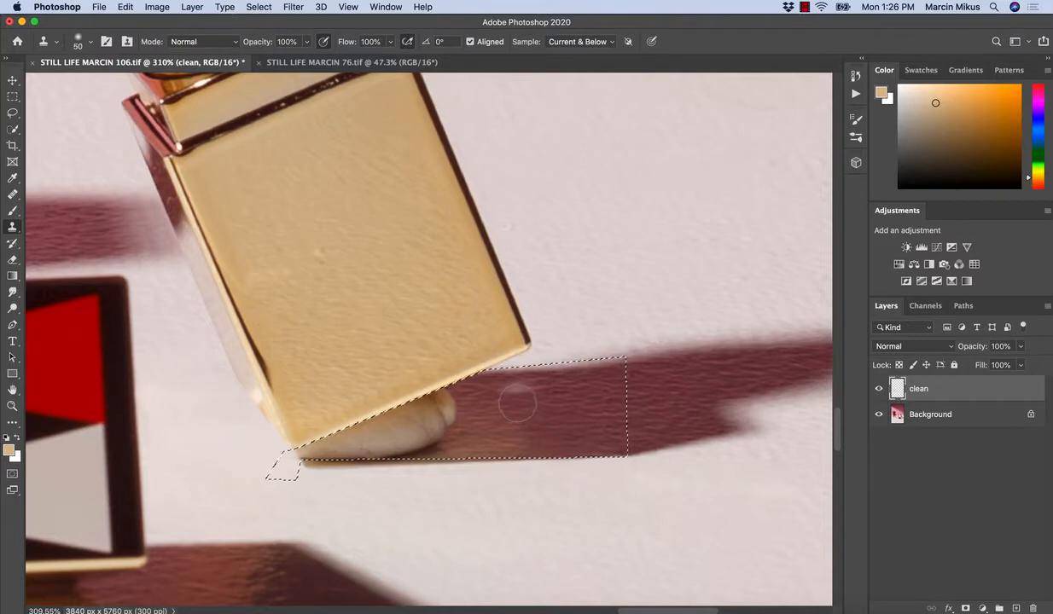
left_click(499, 392, "alt")
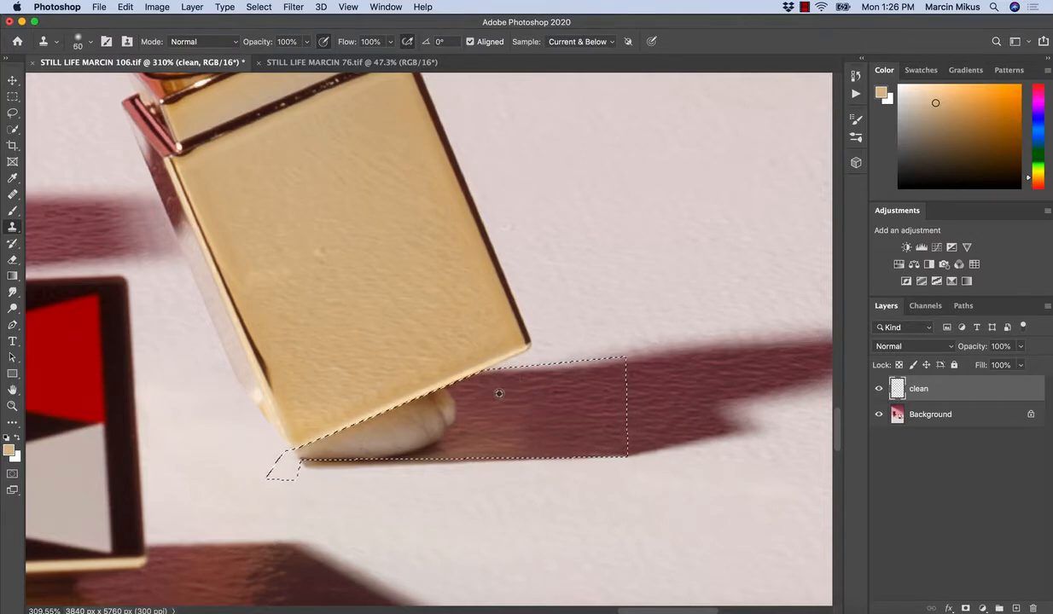
left_click_drag(435, 402, 413, 424)
left_click(470, 403, "alt")
left_click(457, 410, "alt")
left_click(457, 405, "alt")
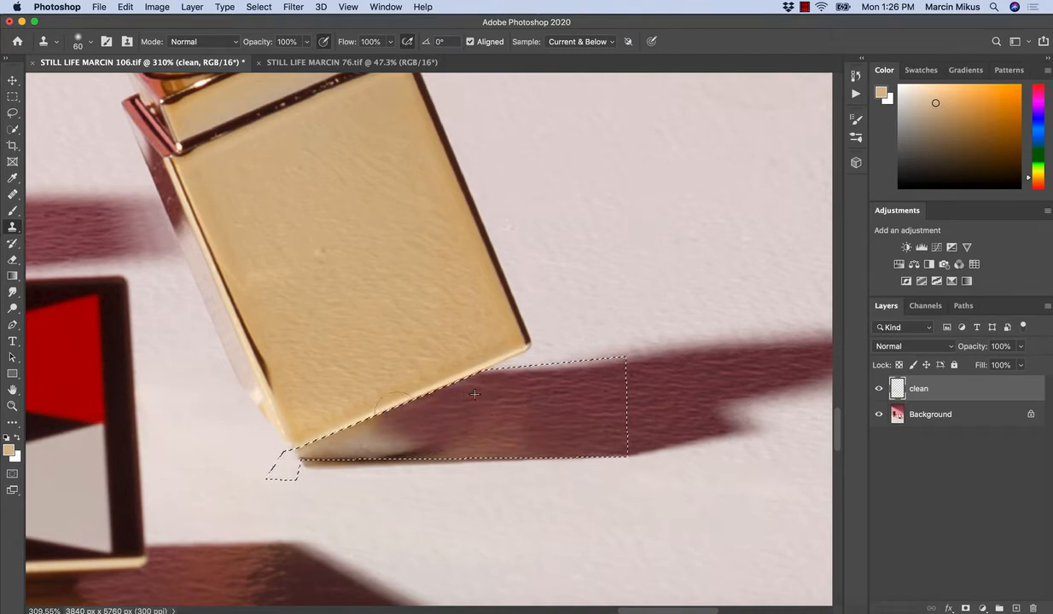
- Clone shadow texture over the remaining putty and brownish patch, reaching the lipstick's lowest corner
left_click(540, 414, "alt")
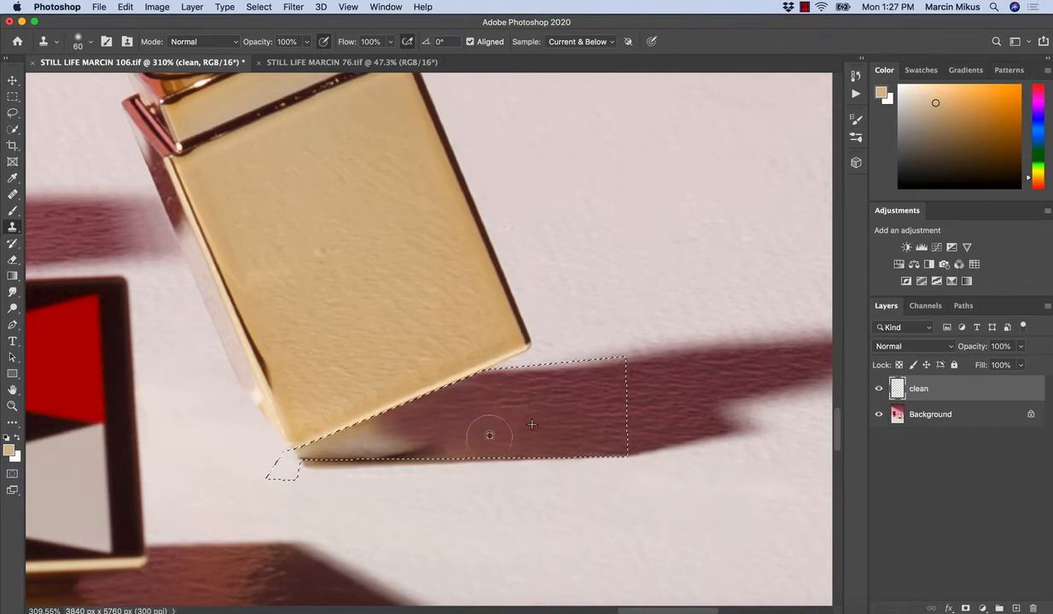
key("super+z")
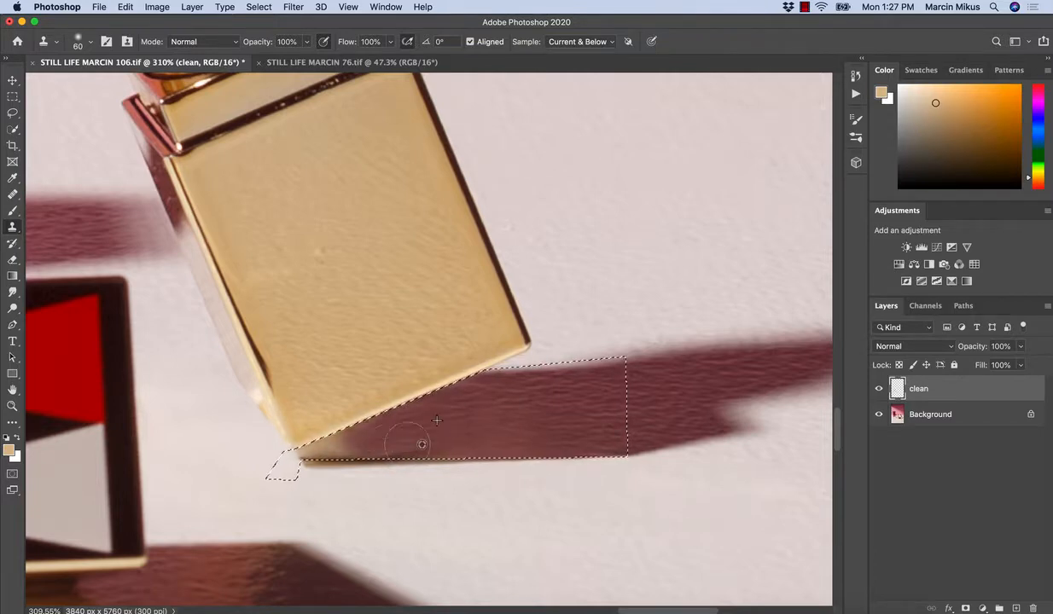
left_click_drag(328, 448, 319, 449)
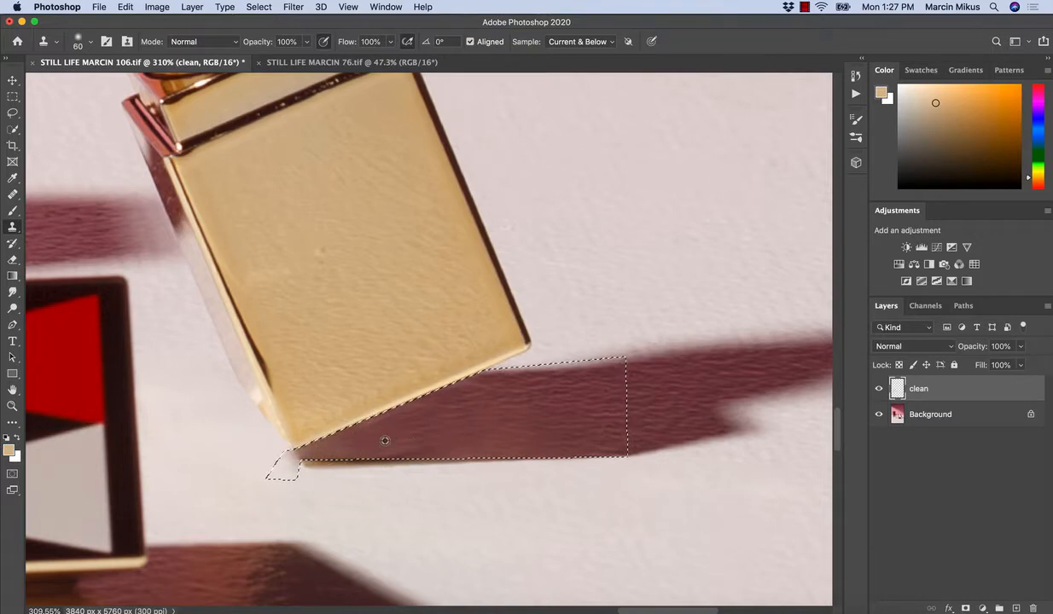
left_click(388, 435, "alt")
mouse_move(407, 448)
left_mouse_down()
mouse_move(422, 445)
mouse_move(388, 501)
mouse_move(472, 487)
left_mouse_up()
- Clear the selection around the lipstick's shadow and inspect the retouched area at different magnifications
key("z")
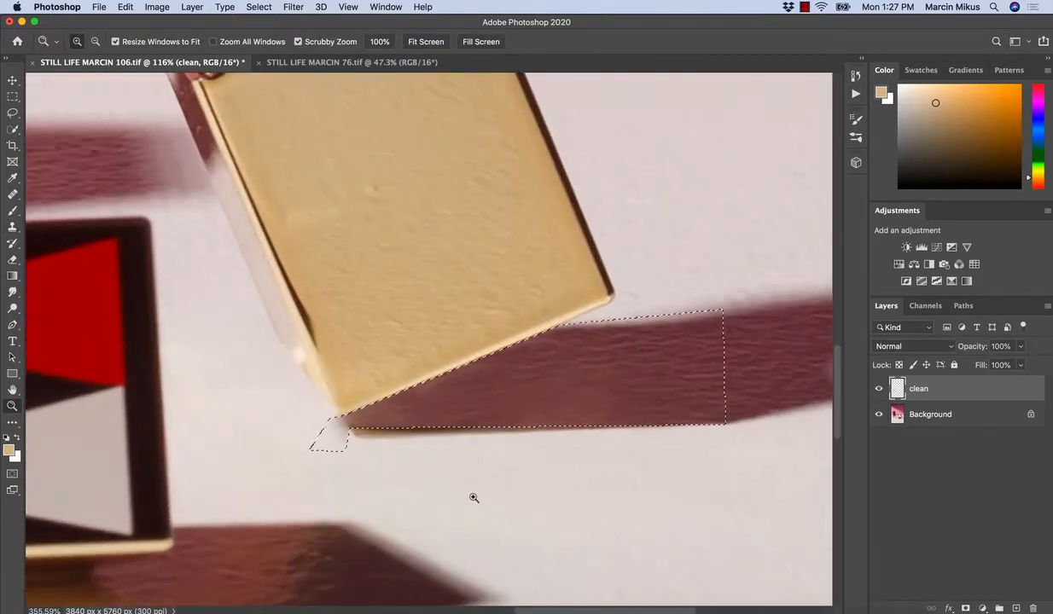
key("s")
left_click(13, 113)
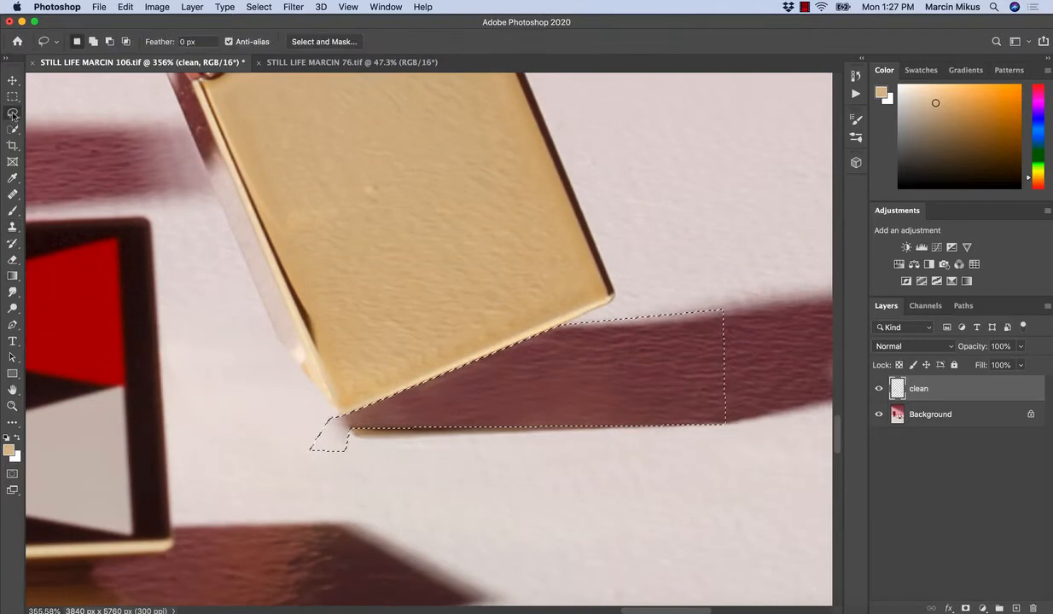
left_click(415, 476)
key("z")
left_click_drag(448, 468, 391, 489)
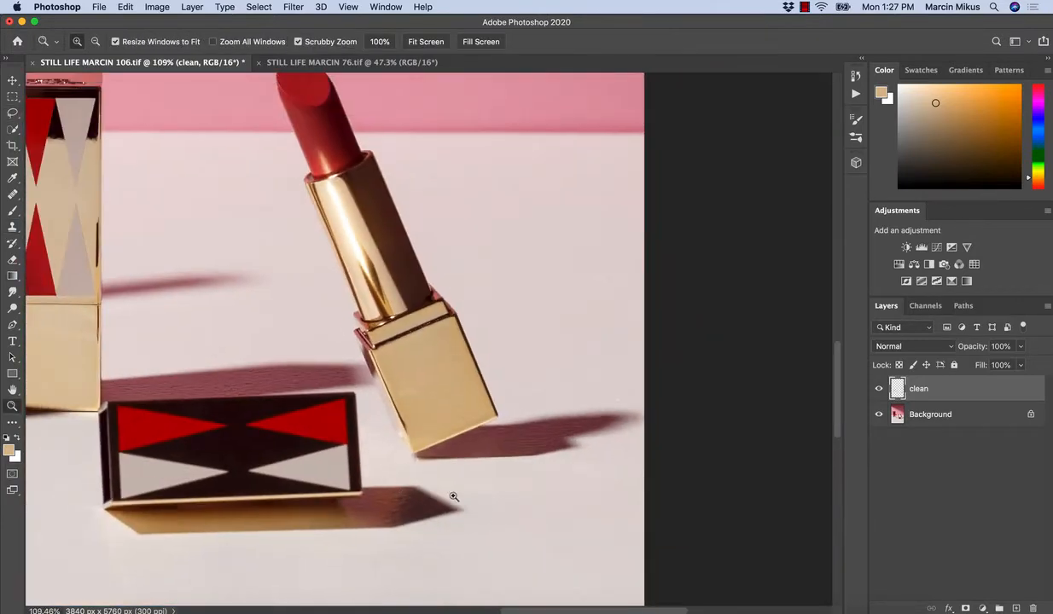
left_click_drag(455, 497, 493, 484)
key("l")
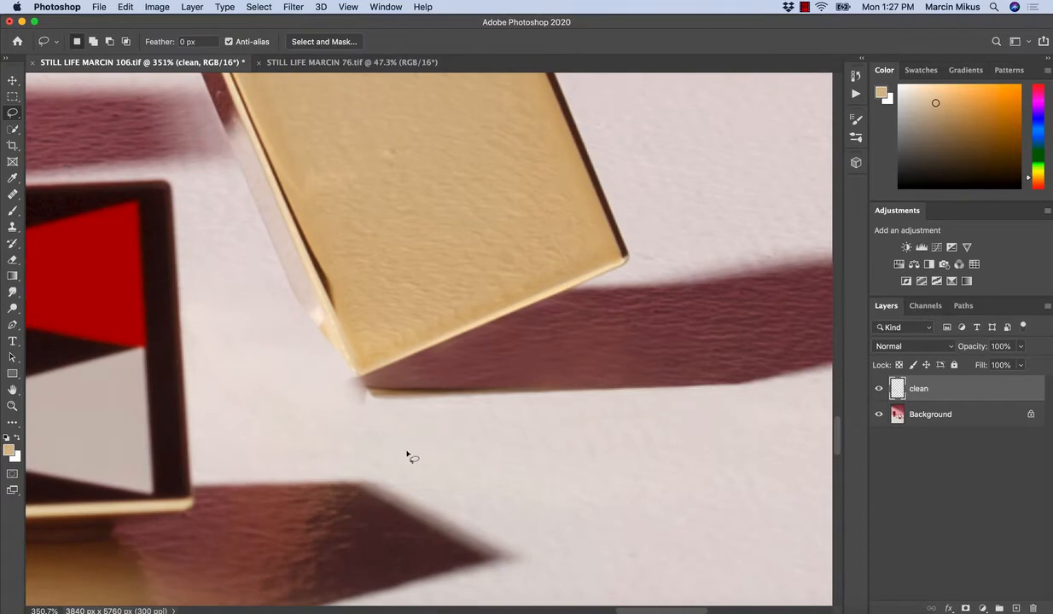
- Clone clean tabletop over the smudge beside the lipstick's lowest corner, reducing the brush to 20 px, and undo the last stroke
key("s")
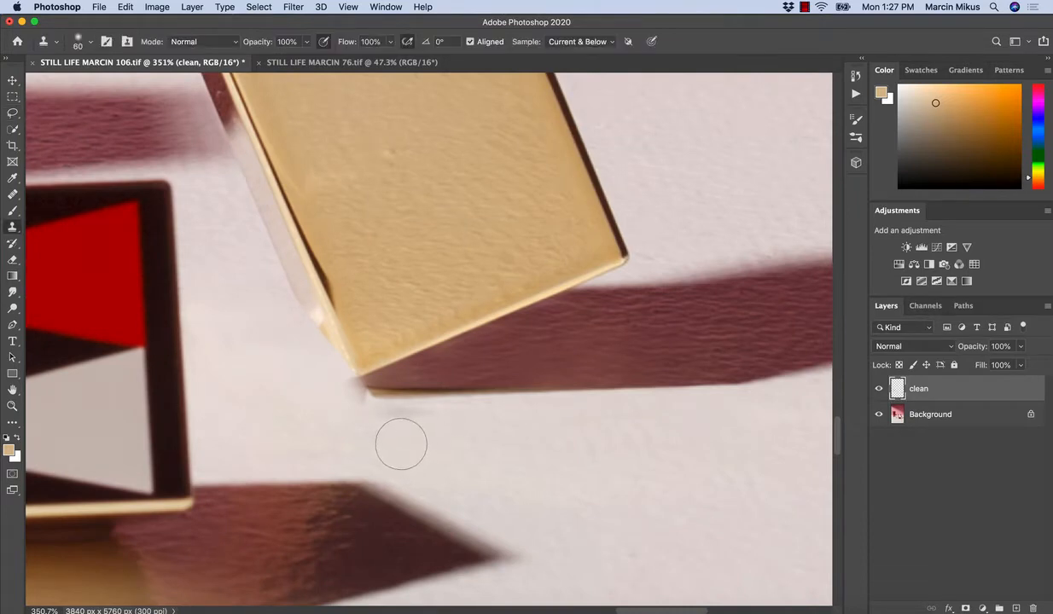
left_click(349, 416, "alt")
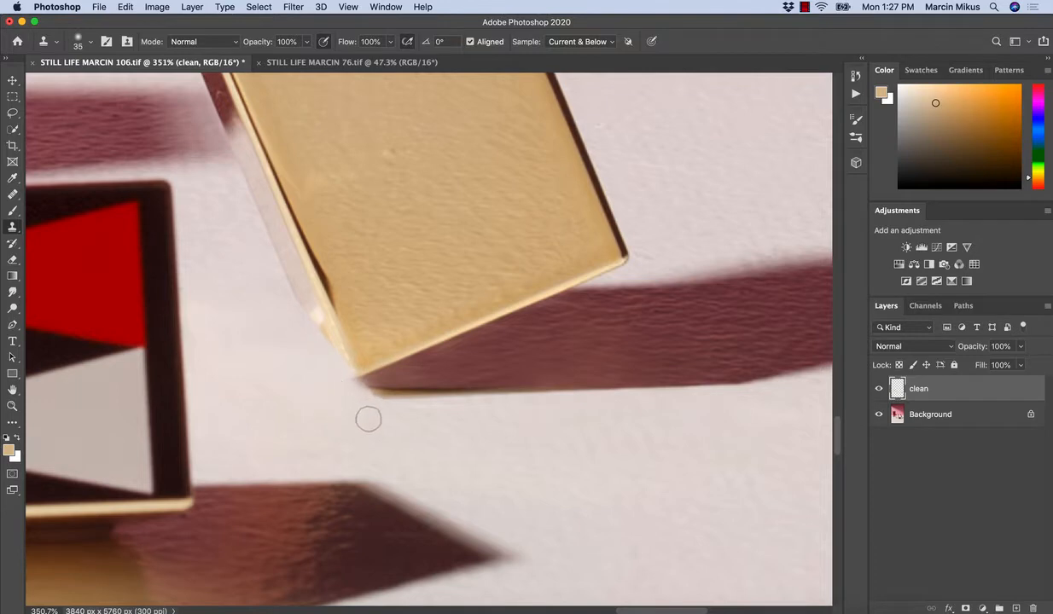
key("bracketleft")
key("bracketleft")
key("bracketleft")
left_click_drag(429, 454, 328, 454)
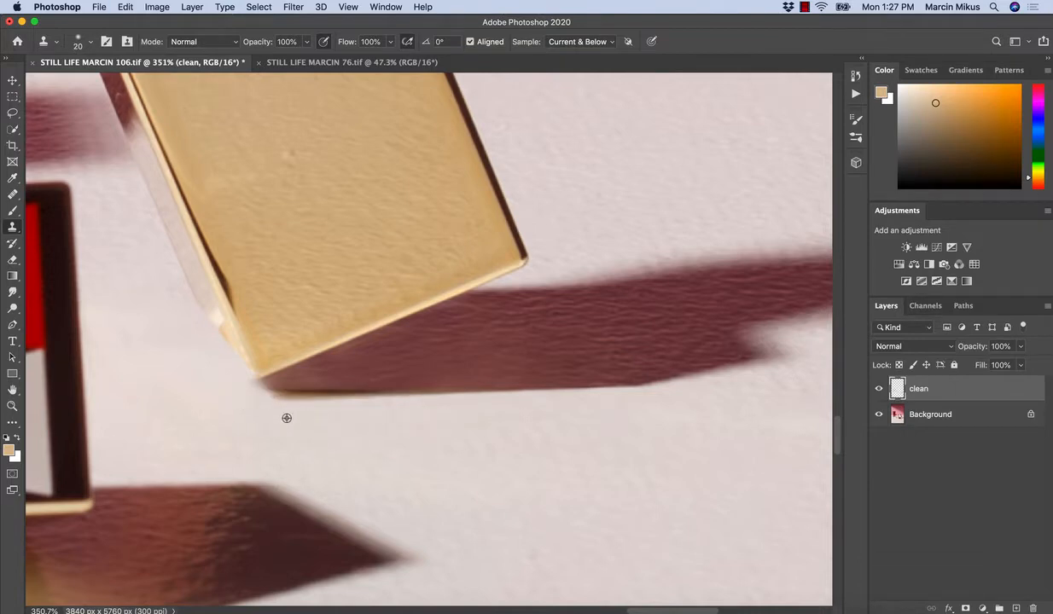
key("super+z")
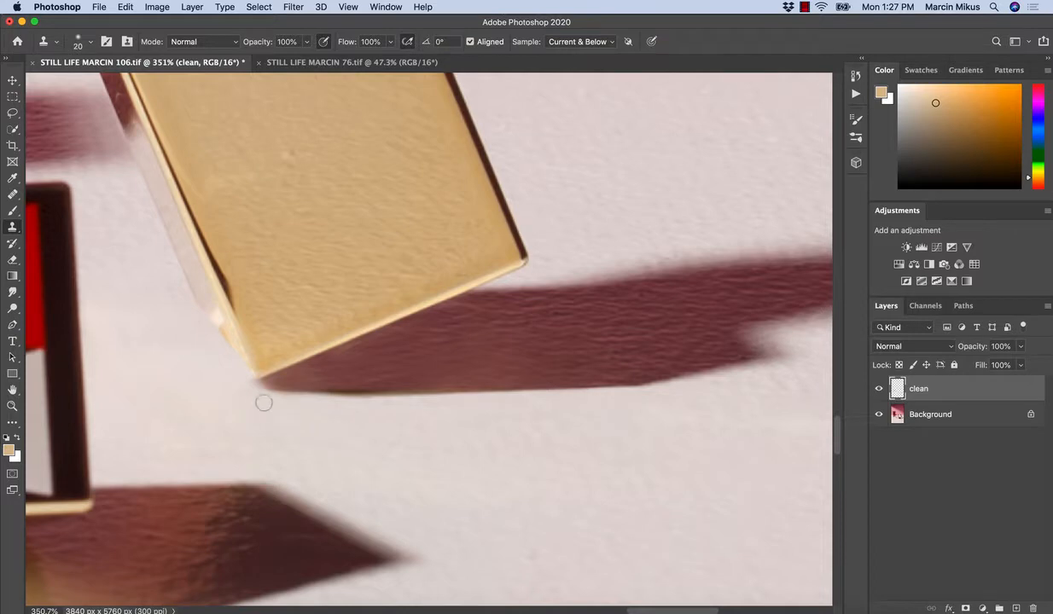
- Clean the lower shadow edge and the lipstick's lowest corner by cloning adjacent tabletop and shadow texture
left_click(291, 412, "alt")
mouse_move(252, 391)
left_mouse_down()
mouse_move(407, 400)
mouse_move(297, 398)
mouse_move(375, 420)
mouse_move(301, 398)
mouse_move(432, 399)
mouse_move(418, 391)
left_mouse_up()
mouse_move(245, 390)
left_mouse_down()
mouse_move(228, 402)
mouse_move(286, 392)
left_mouse_up()
left_click(282, 374, "alt")
left_click_drag(280, 356, 277, 358)
- Inspect the retouched shadow and touch up its edge near the lipstick's corner with freshly sampled tabletop and shadow
left_click_drag(333, 379, 249, 395)
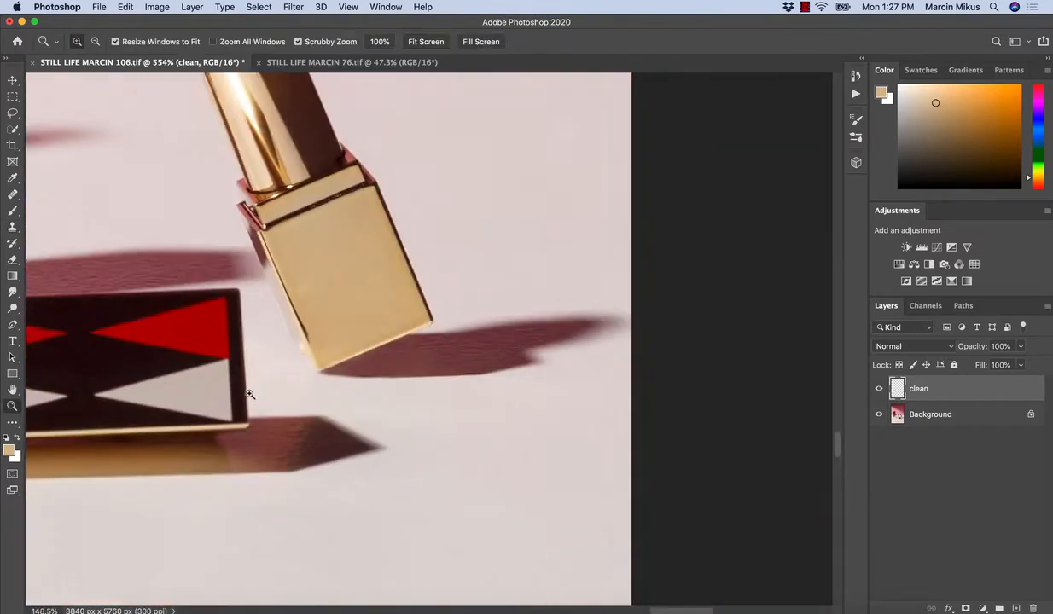
mouse_move(352, 399)
left_mouse_down()
mouse_move(320, 397)
mouse_move(470, 395)
mouse_move(374, 395)
mouse_move(455, 391)
left_mouse_up()
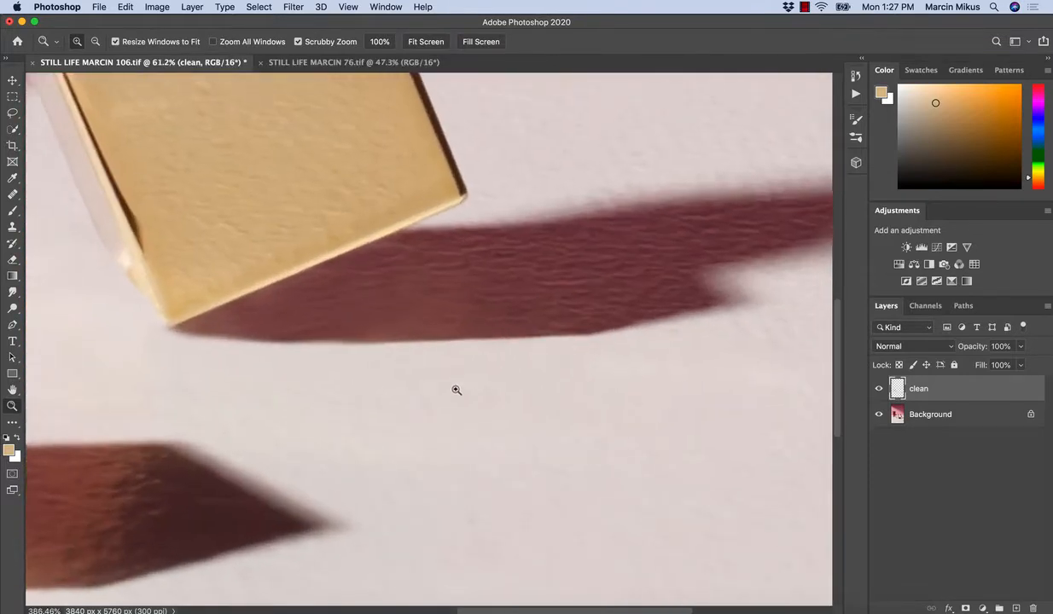
left_click(247, 355, "alt")
mouse_move(241, 350)
left_mouse_down()
mouse_move(283, 350)
mouse_move(260, 352)
left_mouse_up()
left_click(329, 311, "alt")
mouse_move(309, 327)
left_mouse_down()
mouse_move(356, 331)
mouse_move(294, 369)
mouse_move(346, 381)
left_mouse_up()
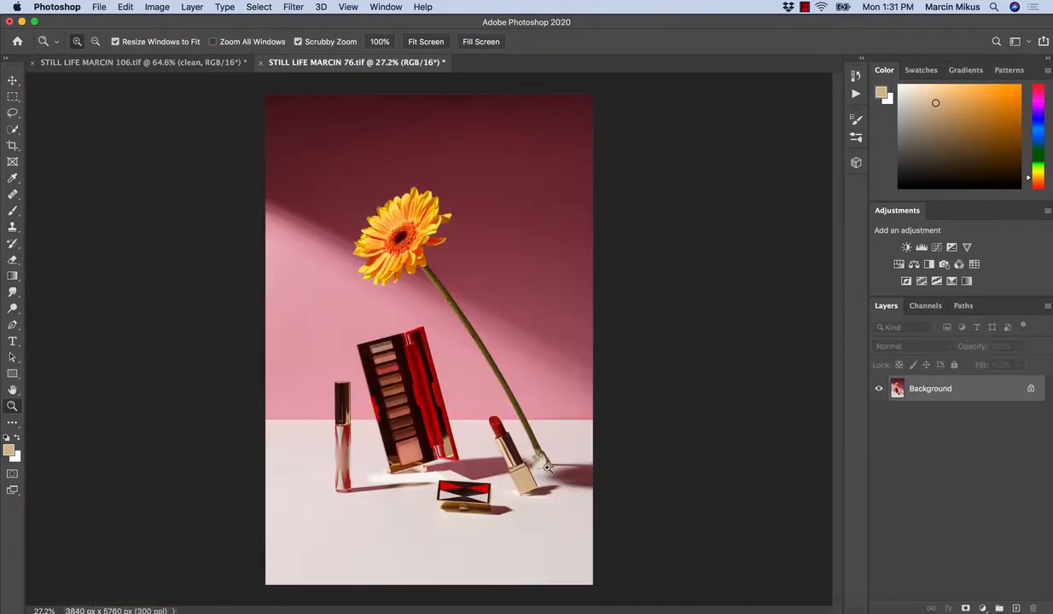
- Add a new layer named "clean" above the background in the still life with the yellow flower
left_click_drag(547, 468, 616, 477)
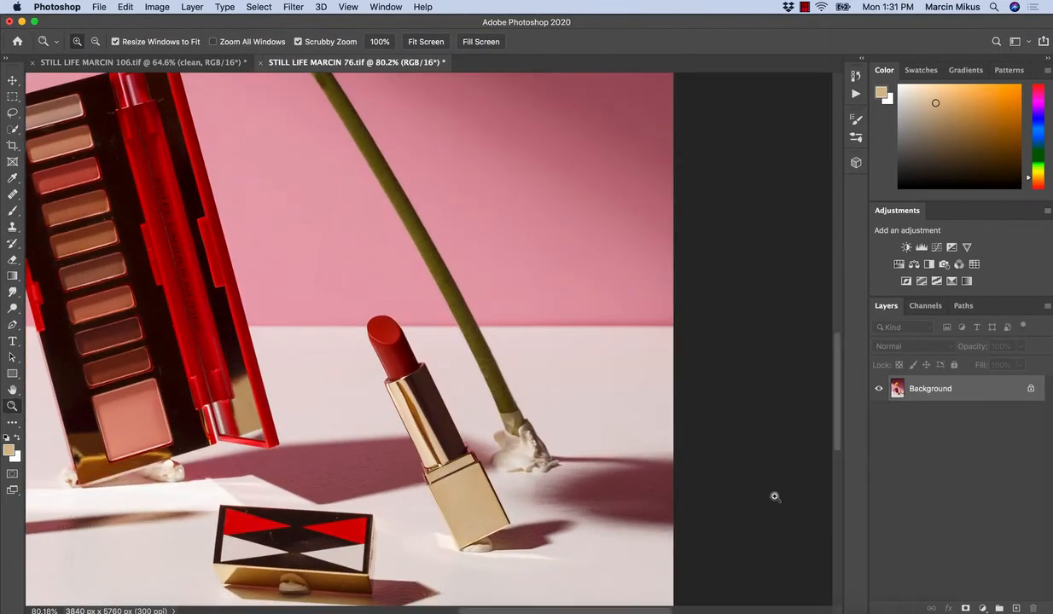
left_click(1015, 608)
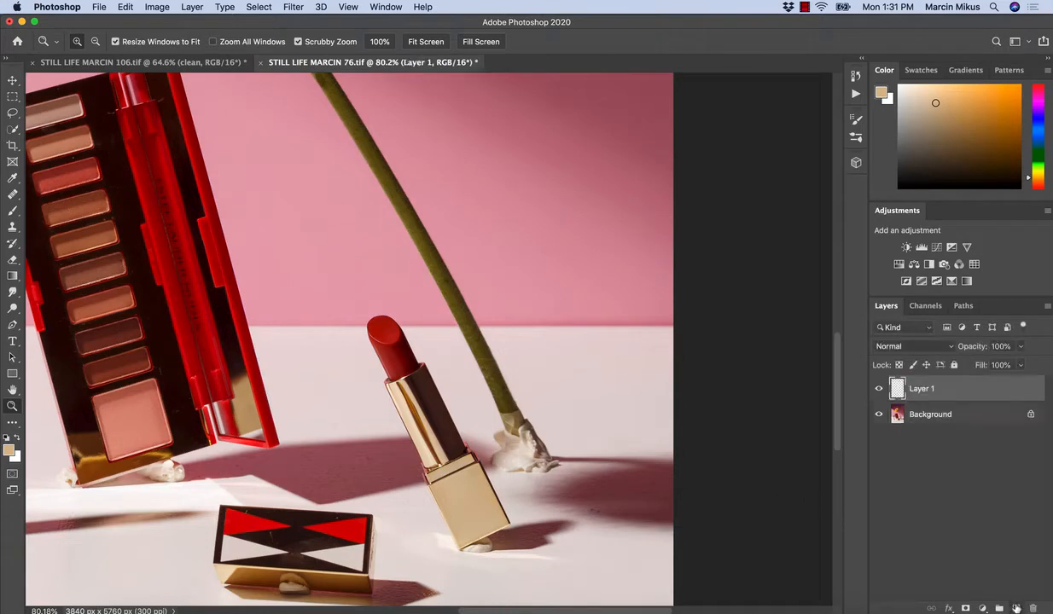
double_click(925, 392)
type("clean")
key("Return")
left_click_drag(522, 461, 532, 506)
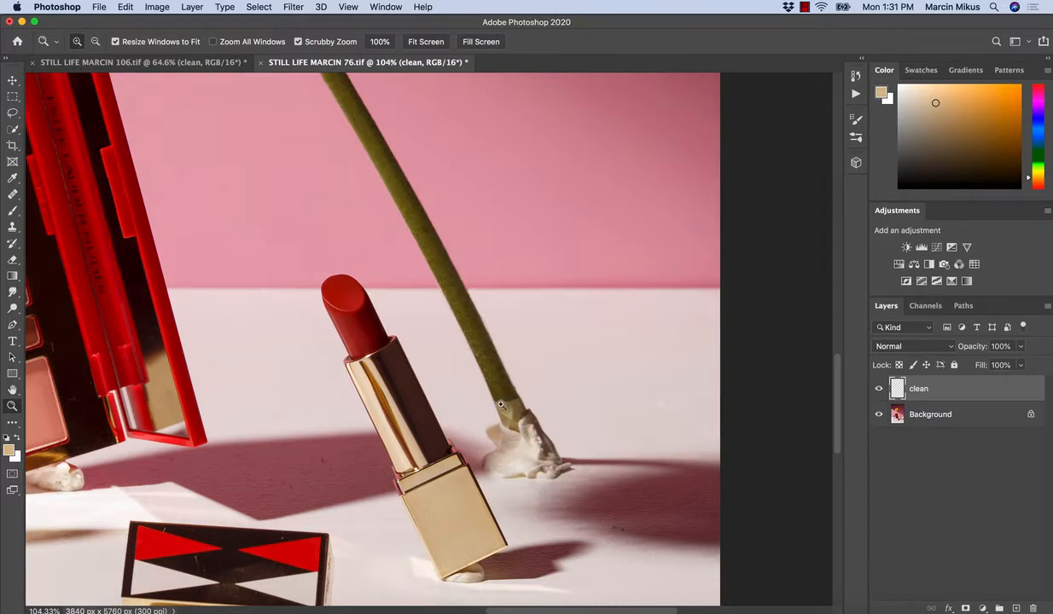
- Set up the Clone Stamp with the Hard Round brush at 100% hardness
left_click(14, 210)
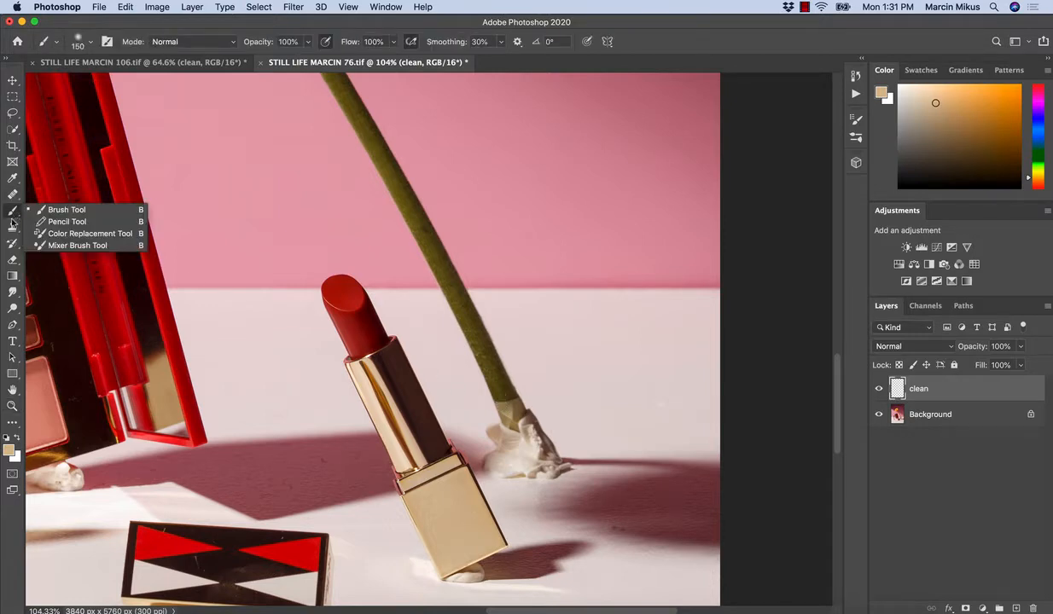
left_click(13, 225)
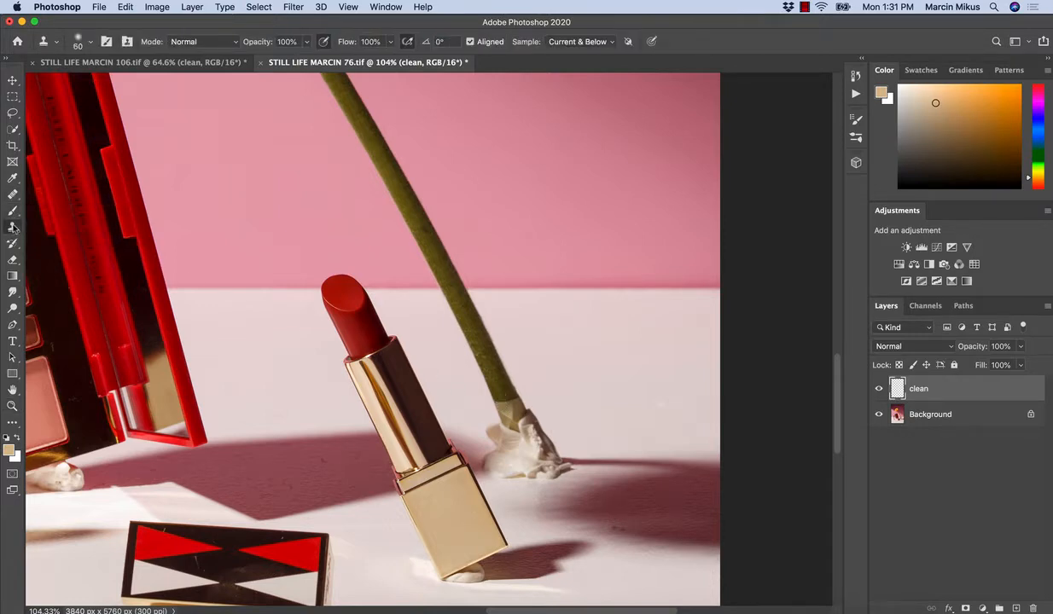
left_click(89, 43)
left_click_drag(155, 218, 153, 147)
left_click(97, 209)
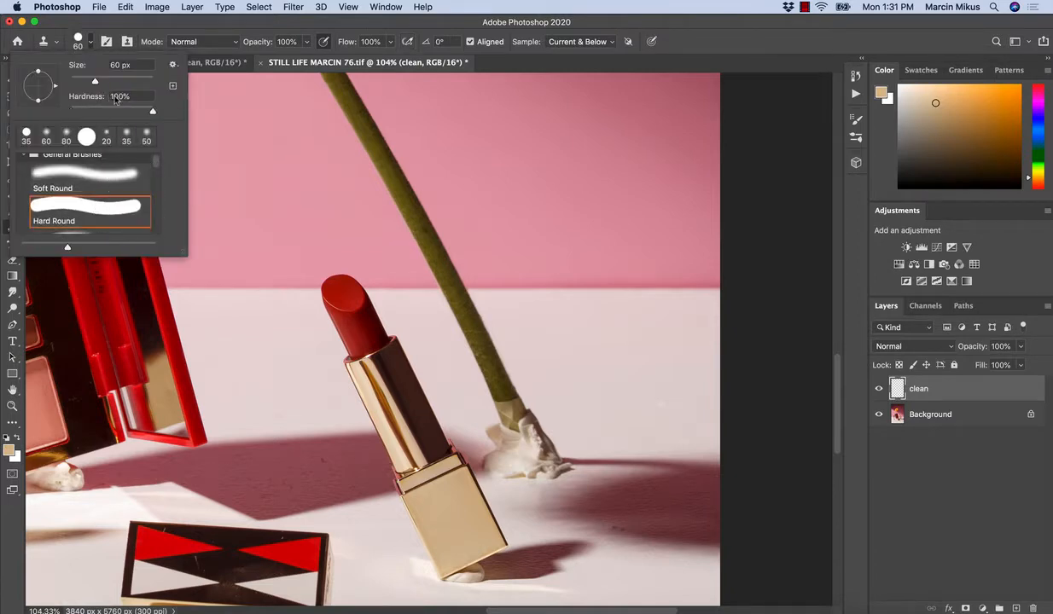
left_click(88, 44)
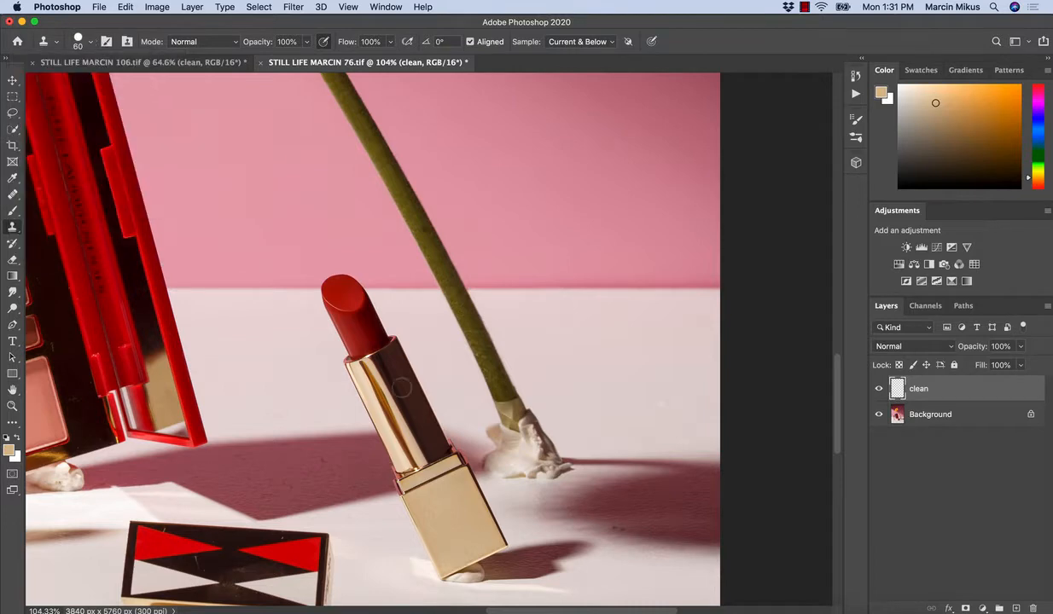
- Clone a section of the green stem down over its taped end with a 200 px brush
left_click_drag(499, 387, 513, 383)
key("z")
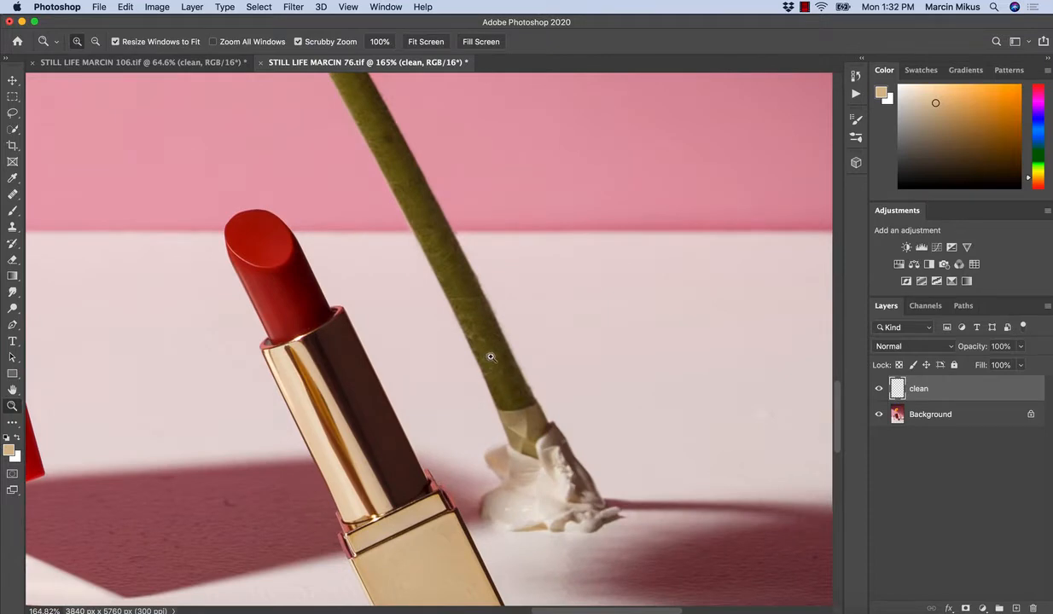
key("s")
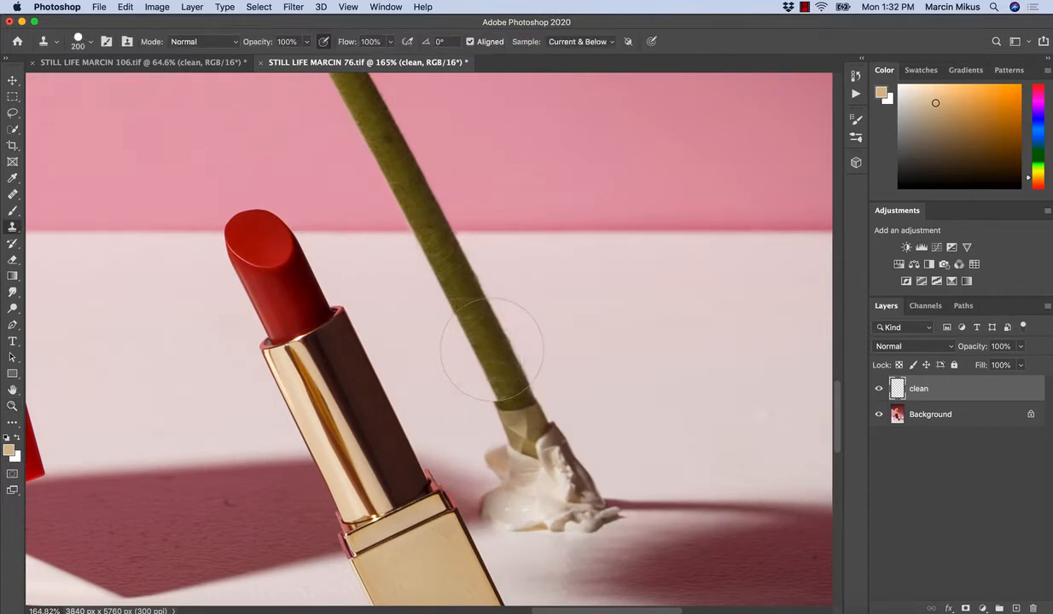
left_click(488, 345, "alt")
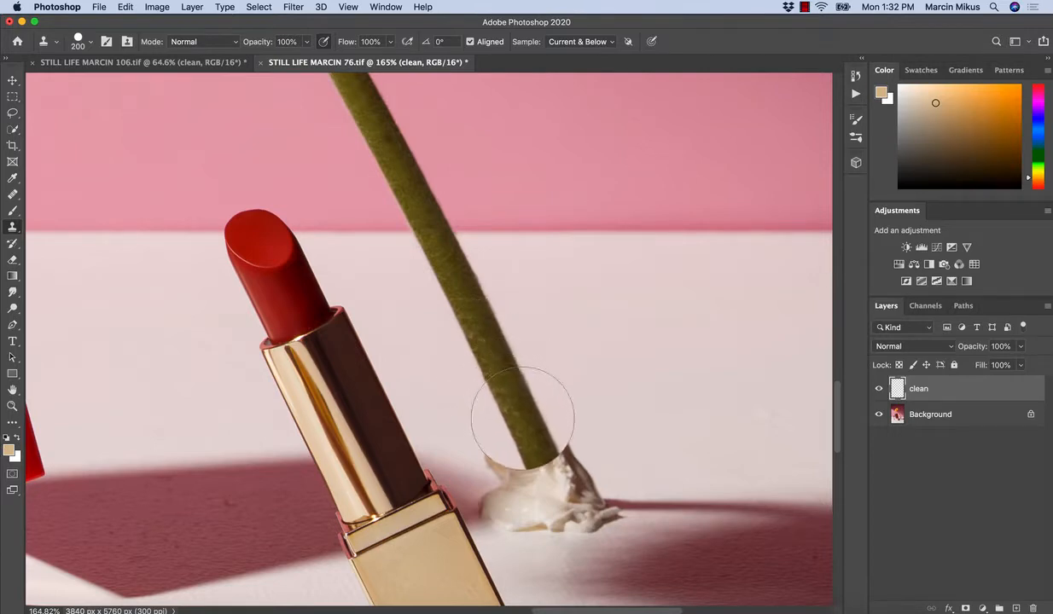
left_click_drag(522, 418, 520, 413)
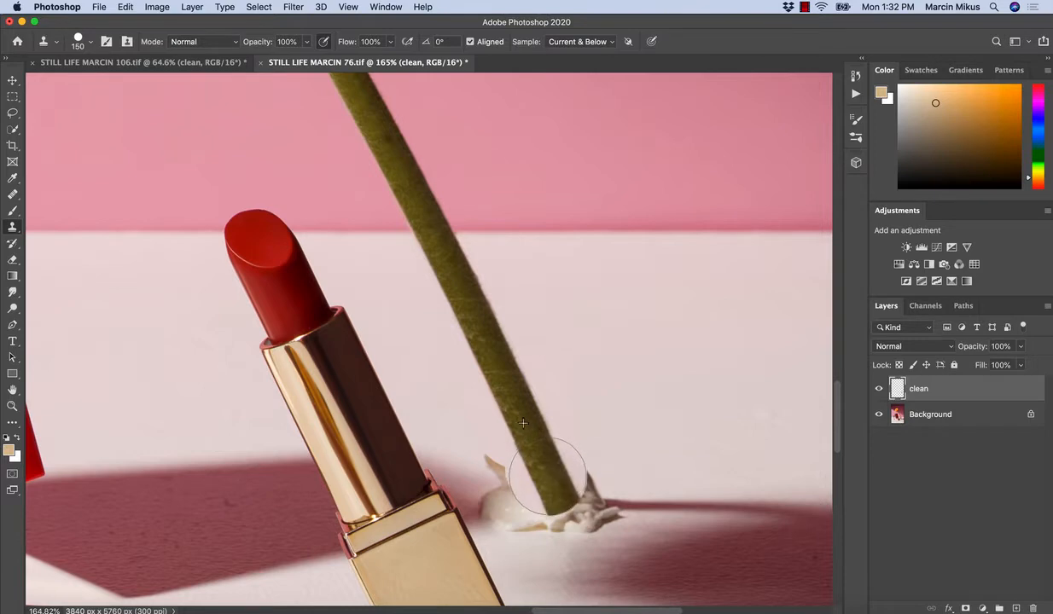
- Extend the stem further down over the putty with a 150 px brush, undoing misaligned strokes
left_click_drag(528, 444, 511, 430)
key("super+z")
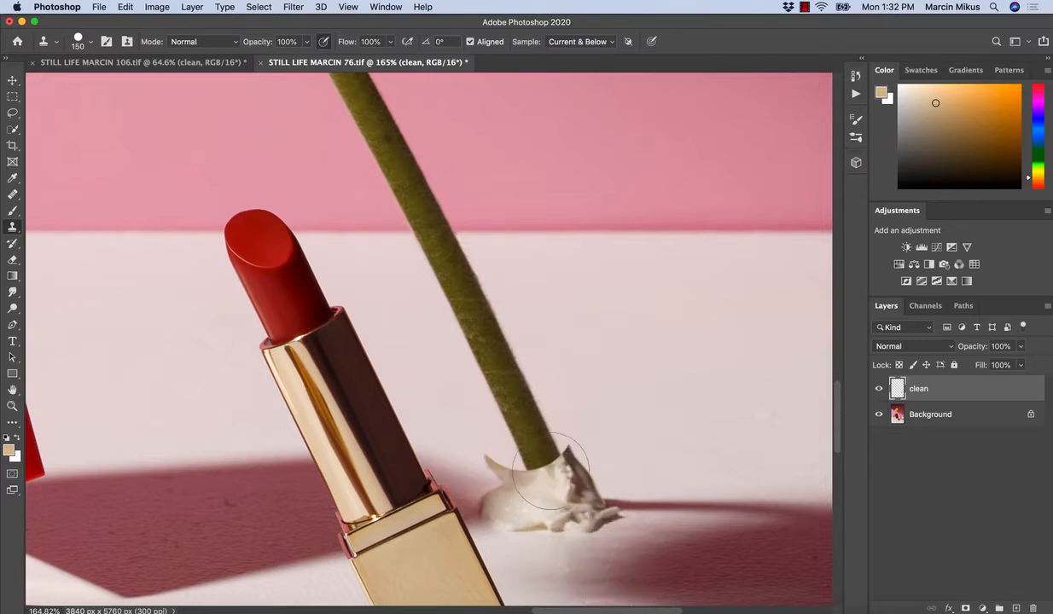
mouse_move(546, 462)
left_mouse_down()
mouse_move(528, 450)
mouse_move(551, 472)
mouse_move(530, 454)
mouse_move(544, 463)
left_mouse_up()
key("super+z")
key("super+z")
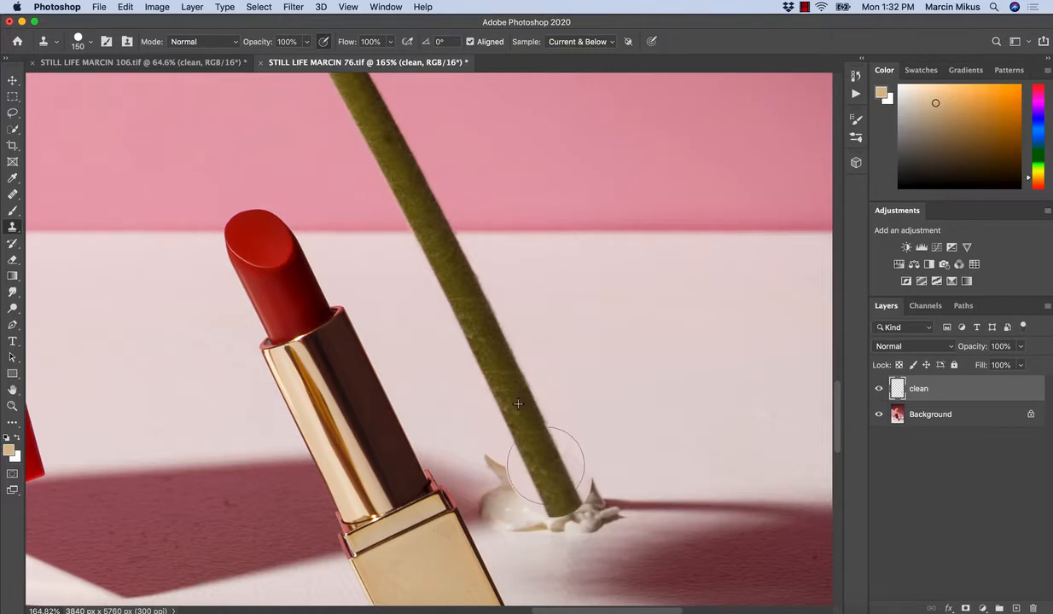
- Switch the Clone Stamp to the soft DB Brush preset for cleaning around the stem's base
key("z")
left_click_drag(569, 520, 547, 567)
left_click_drag(559, 517, 648, 512)
key("s")
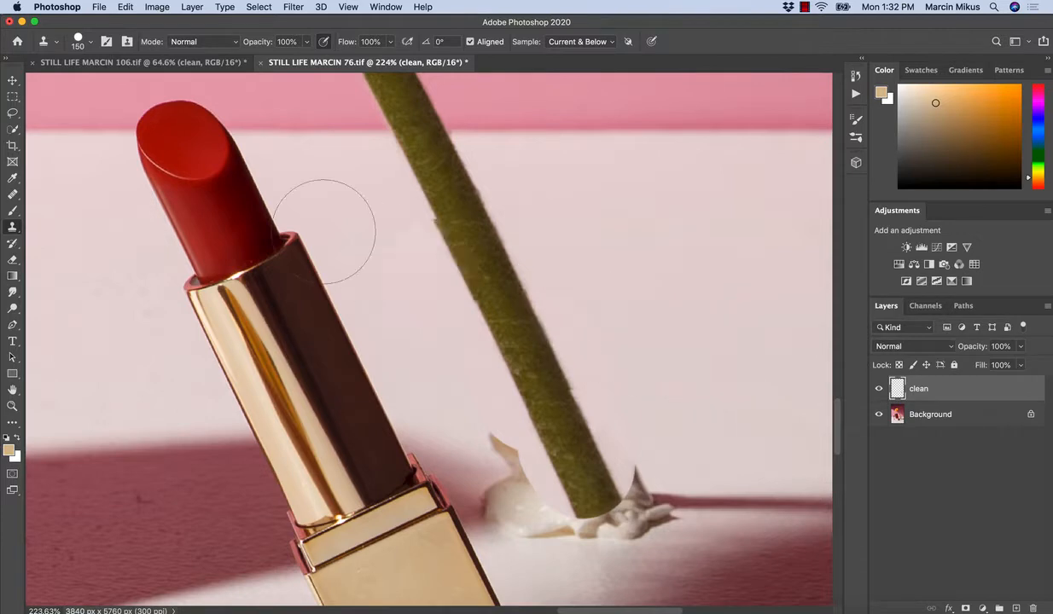
left_click(90, 43)
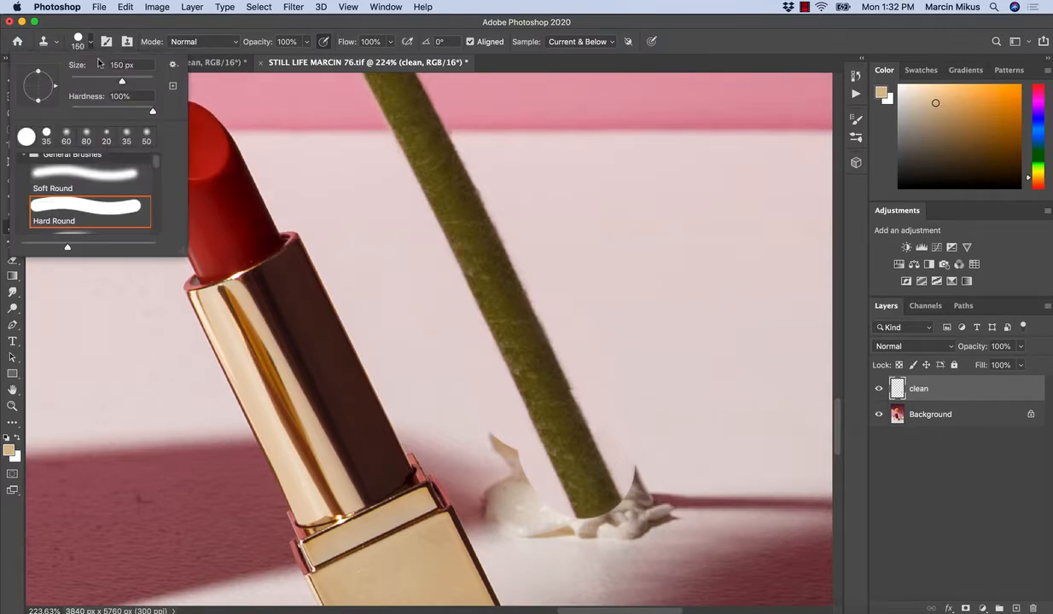
left_click_drag(155, 161, 153, 244)
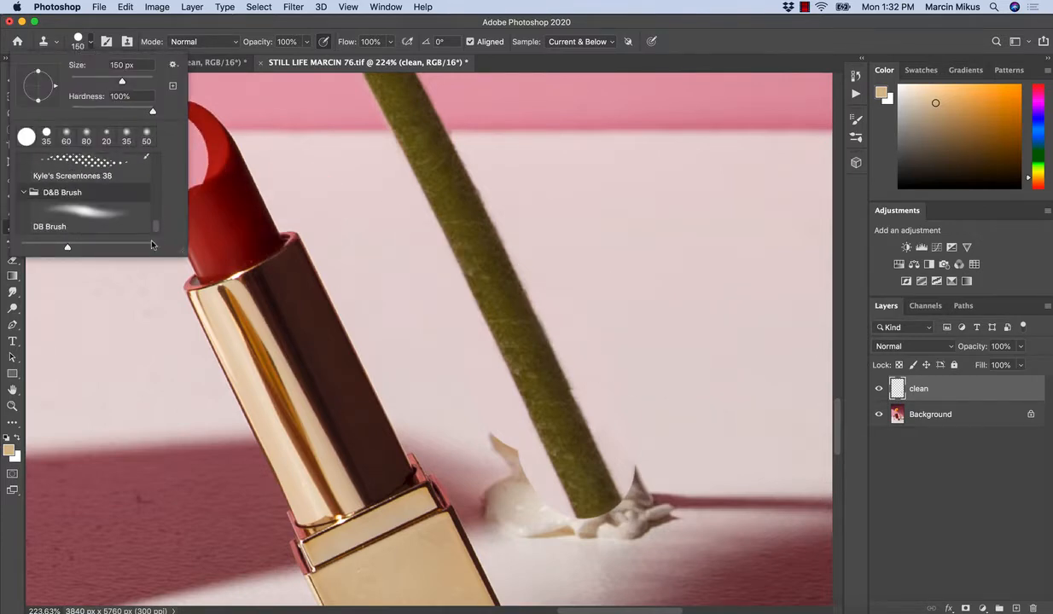
left_click(94, 214)
left_click(91, 44)
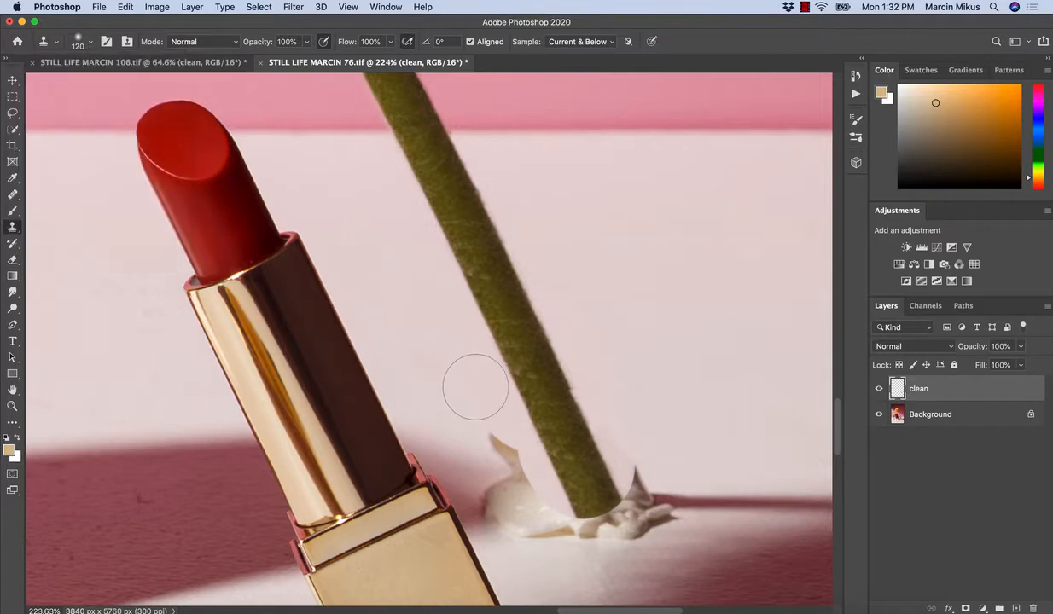
- Reduce the brush to 80 px and clone tabletop over the putty's peak between the lipstick and the stem
key("bracketleft")
key("bracketleft")
key("bracketleft")
left_click(483, 434)
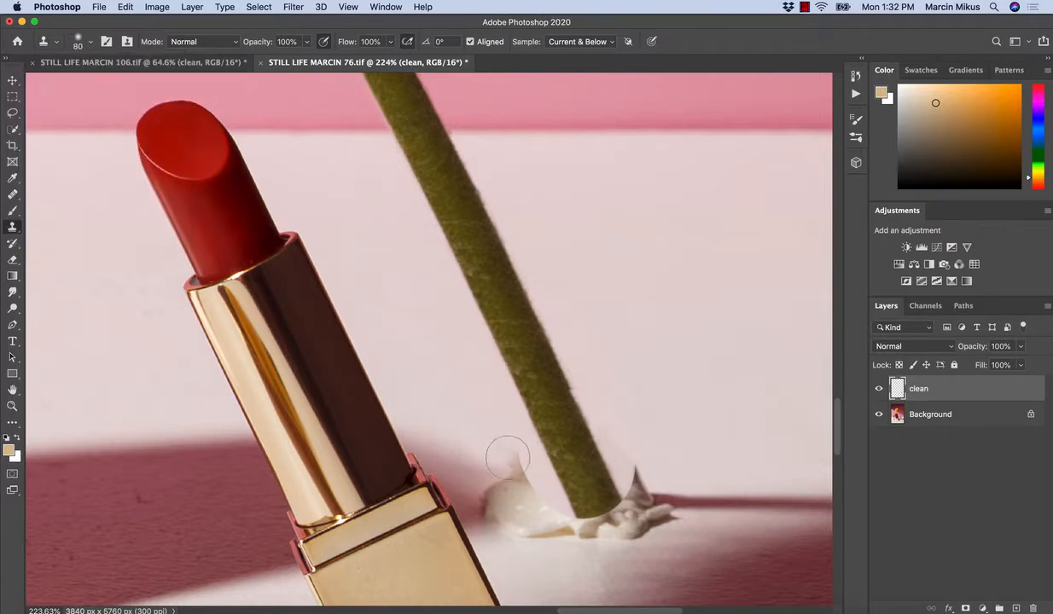
left_click_drag(508, 458, 487, 440)
left_click(495, 444, "alt")
mouse_move(532, 511)
left_mouse_down()
mouse_move(545, 540)
mouse_move(525, 534)
mouse_move(586, 586)
mouse_move(535, 564)
mouse_move(579, 578)
mouse_move(480, 434)
left_mouse_up()
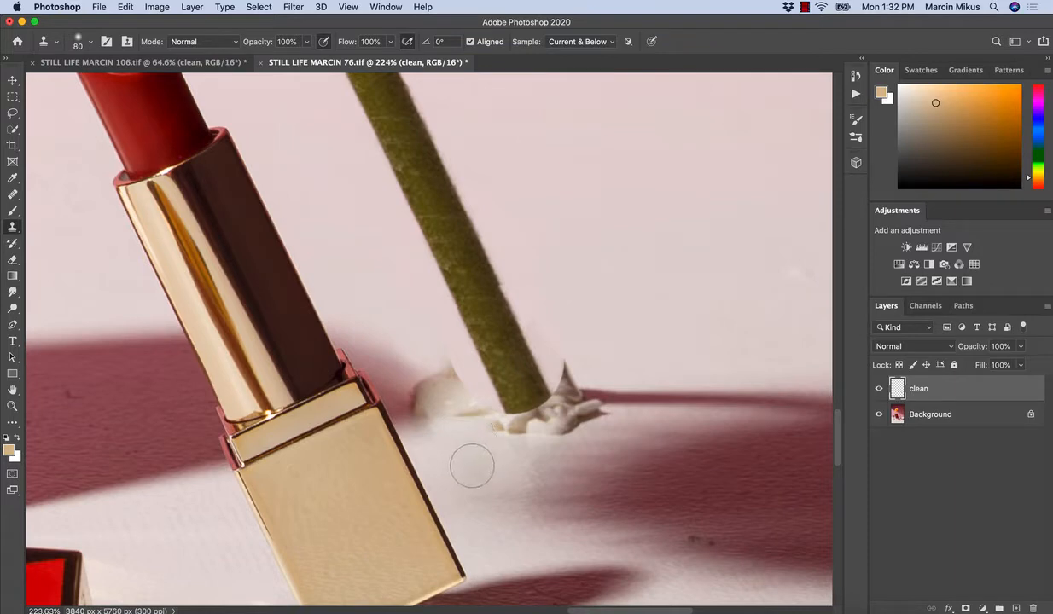
- Extend the lipstick's shadow over the neighbouring putty edge, cloning with a 40 px and then a 35 px brush
key("[")
key("[")
key("[")
key("z")
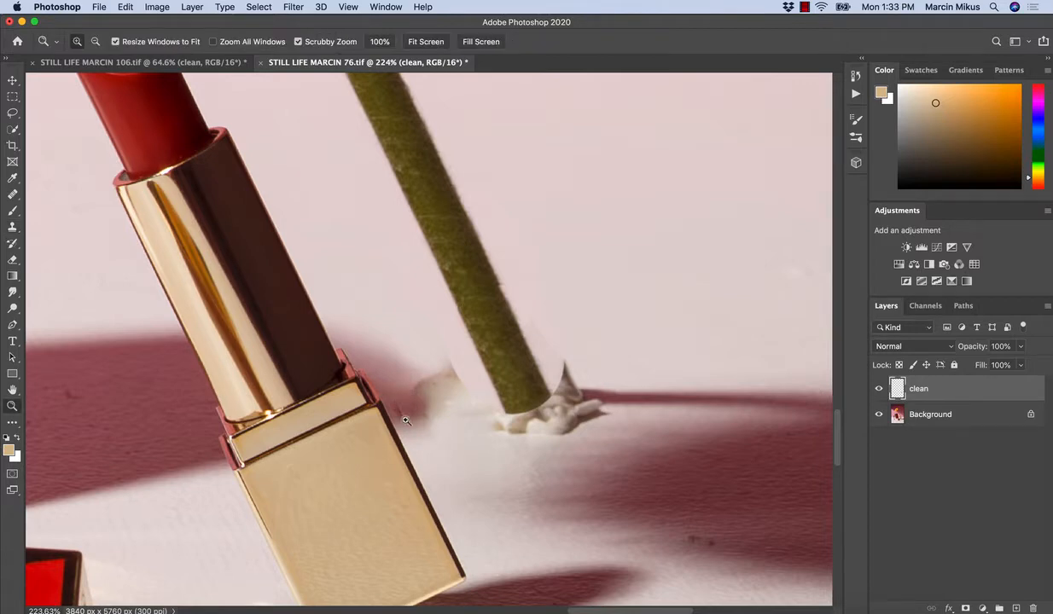
left_click_drag(404, 419, 437, 464)
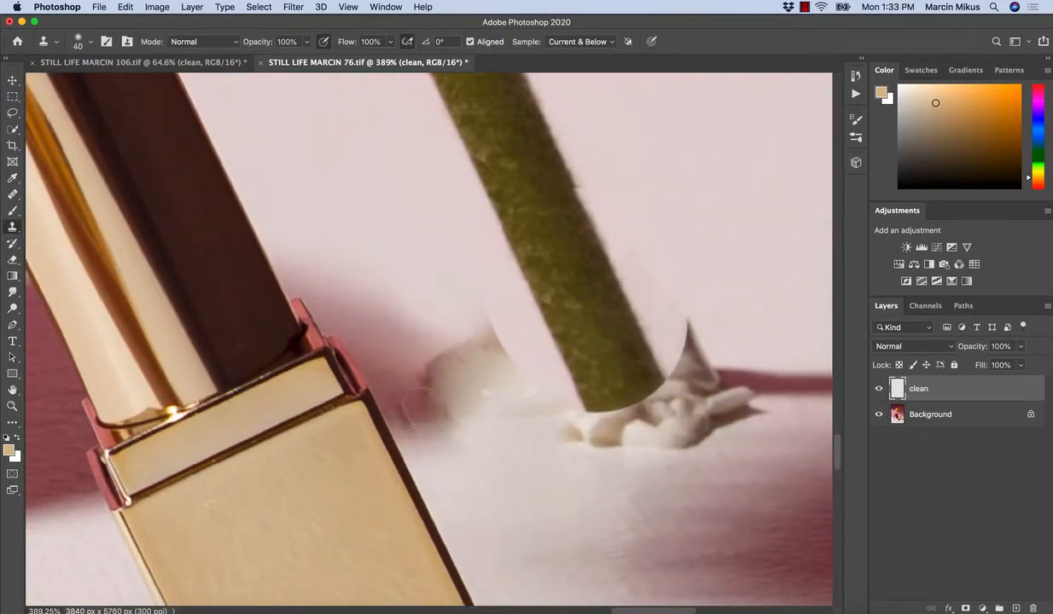
key("bracketleft")
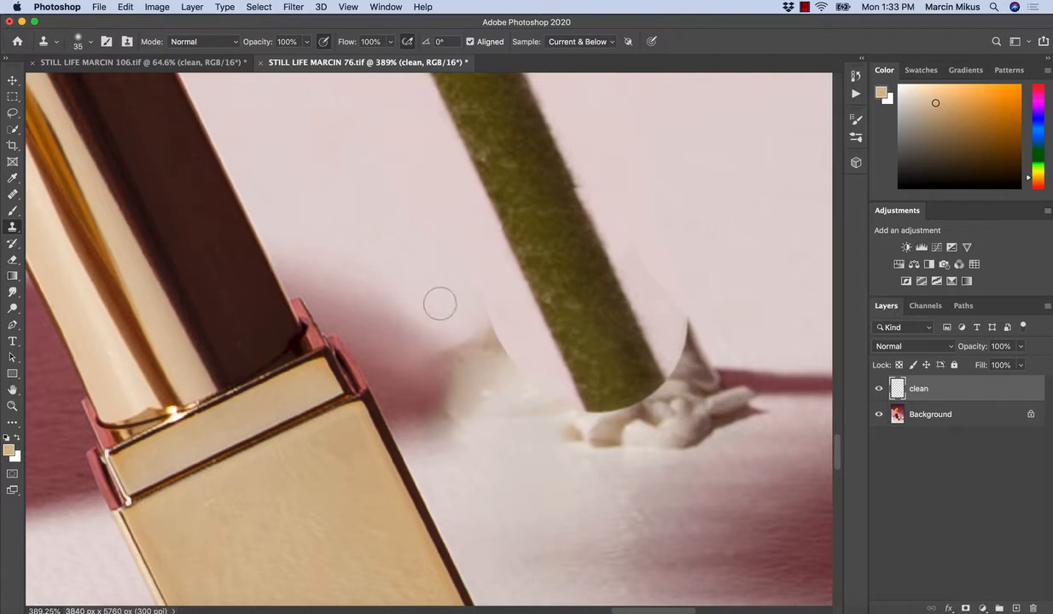
- Enlarge the brush and clone clean tabletop over the putty bordering the lipstick's shadow
key("bracketright")
key("bracketright")
key("bracketright")
left_click(427, 256, "alt")
mouse_move(463, 338)
left_mouse_down()
mouse_move(466, 316)
mouse_move(415, 332)
mouse_move(472, 385)
left_mouse_up()
- Blend the lipstick shadow's edge and remove the leftover putty beside it with freshly sampled tabletop, using an 80 px brush
key("z")
key("s")
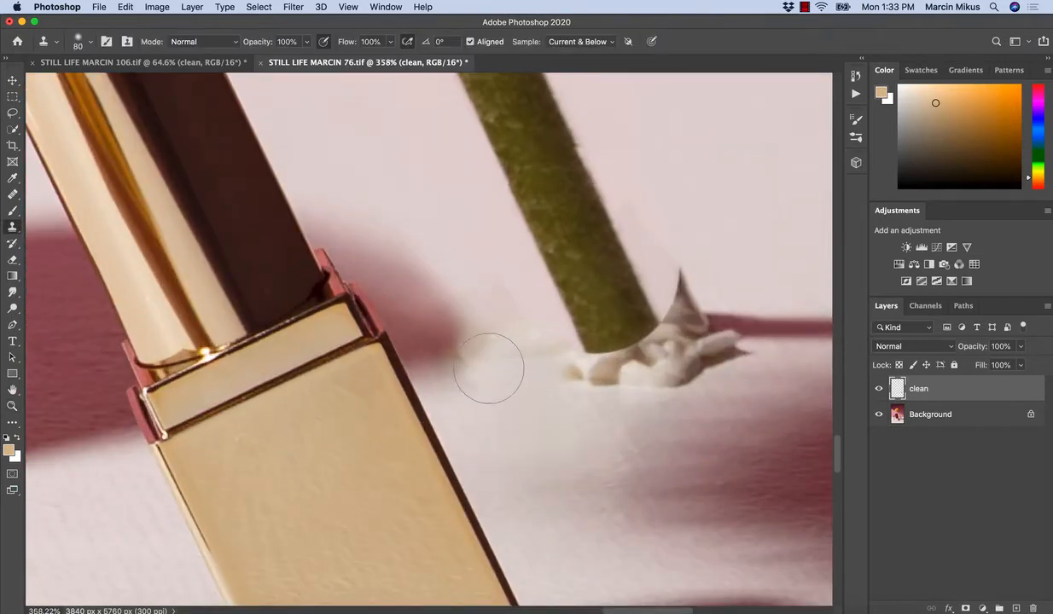
left_click(477, 360, "alt")
left_click_drag(476, 315, 488, 340)
left_click(502, 381, "alt")
mouse_move(468, 286)
left_mouse_down()
mouse_move(478, 333)
mouse_move(459, 366)
mouse_move(468, 321)
mouse_move(473, 339)
mouse_move(447, 342)
mouse_move(459, 350)
left_mouse_up()
left_click(473, 386, "alt")
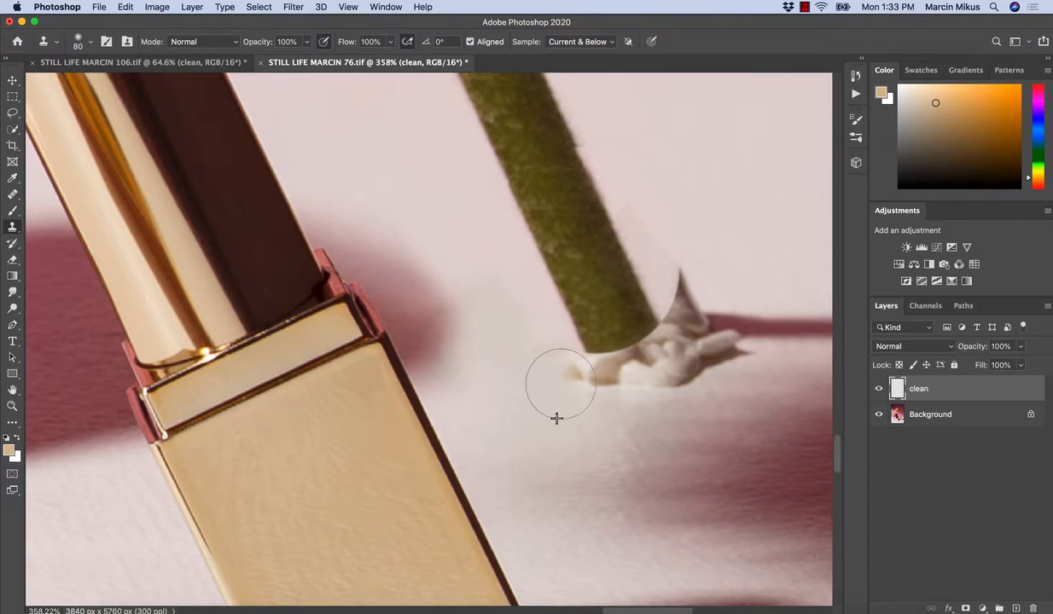
- Remove the pointed putty peak above the stem's thin shadow by cloning tabletop with a 45 px brush
key("super+0")
left_click_drag(513, 437, 460, 440)
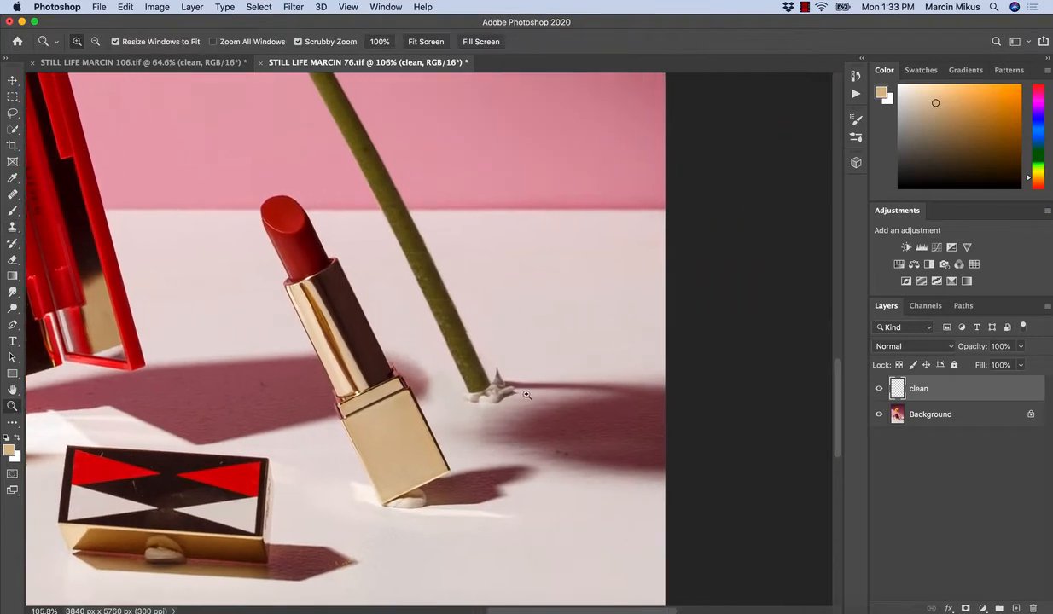
left_click_drag(513, 378, 559, 367)
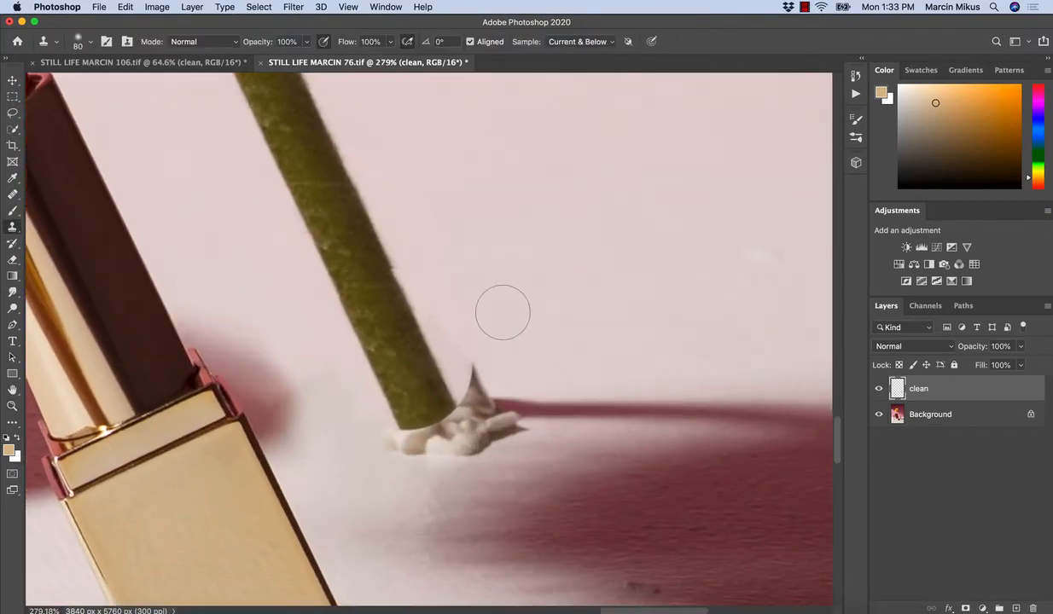
key("bracketleft")
key("bracketleft")
key("bracketleft")
key("bracketleft")
mouse_move(476, 373)
left_mouse_down()
mouse_move(489, 372)
mouse_move(466, 355)
mouse_move(475, 379)
left_mouse_up()
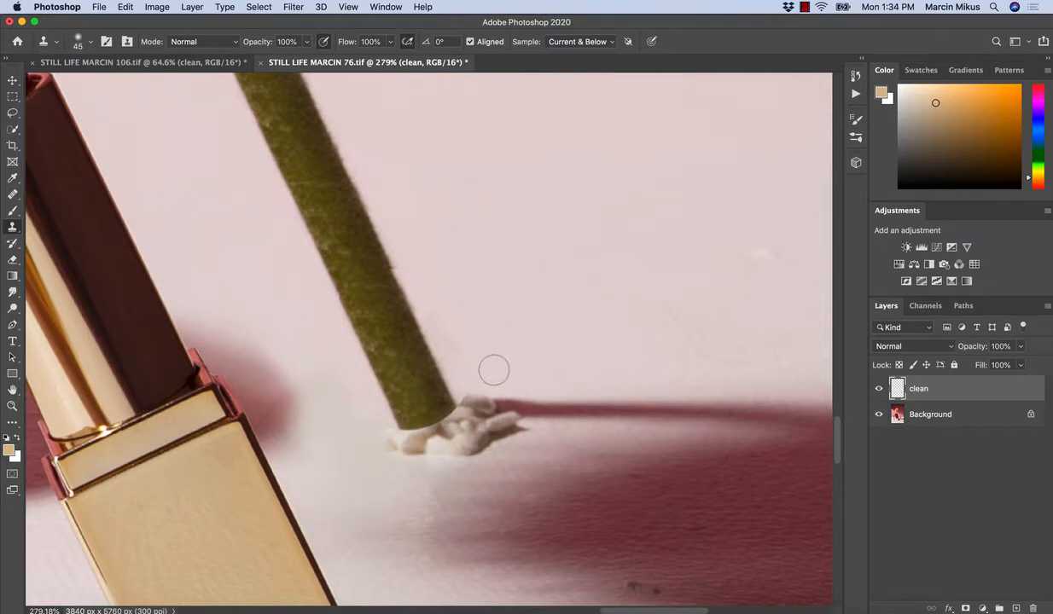
- Enlarge the brush and clone the thin shadow line over the putty so it reaches the stem's base
key("bracketright")
key("bracketright")
key("bracketright")
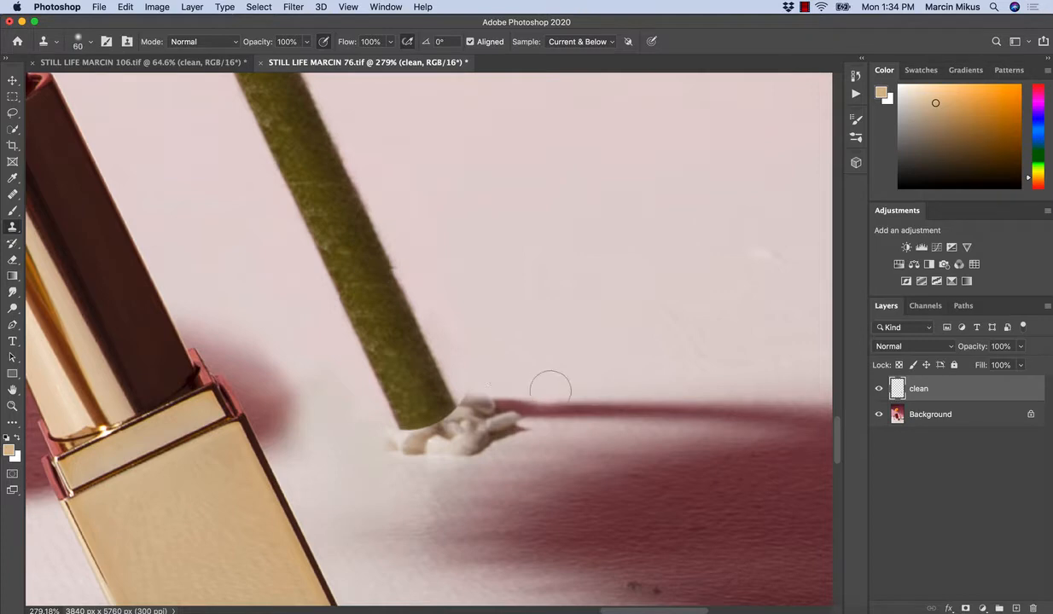
left_click(559, 410, "alt")
mouse_move(481, 407)
left_mouse_down()
mouse_move(465, 402)
mouse_move(524, 403)
left_mouse_up()
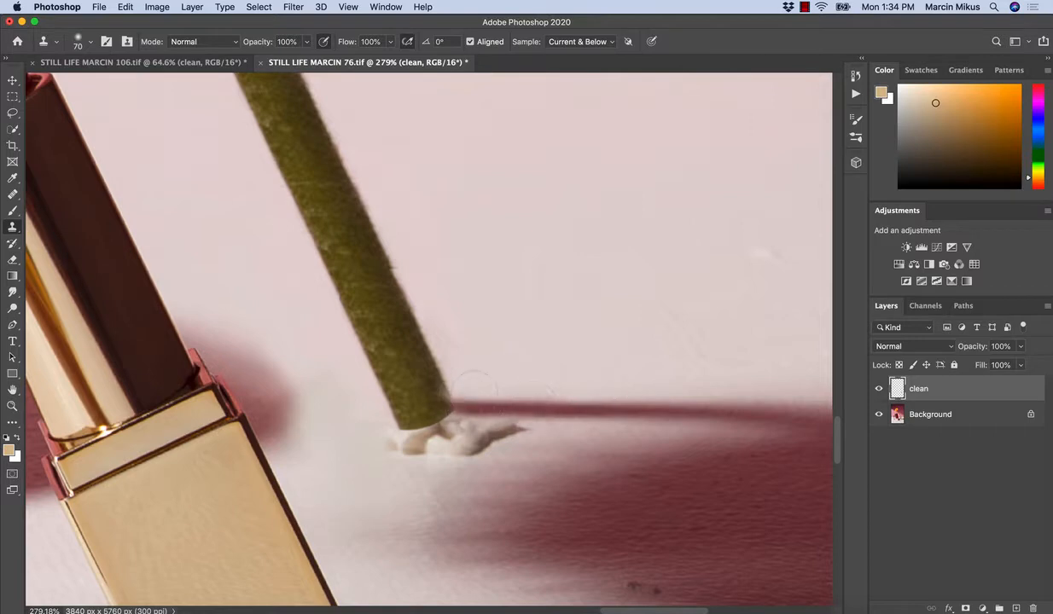
- Clone tabletop over the putty below the thin shadow line, using a 40 px brush and then a 60 px brush
key("z")
mouse_move(511, 459)
left_mouse_down()
mouse_move(468, 440)
mouse_move(589, 445)
left_mouse_up()
key("s")
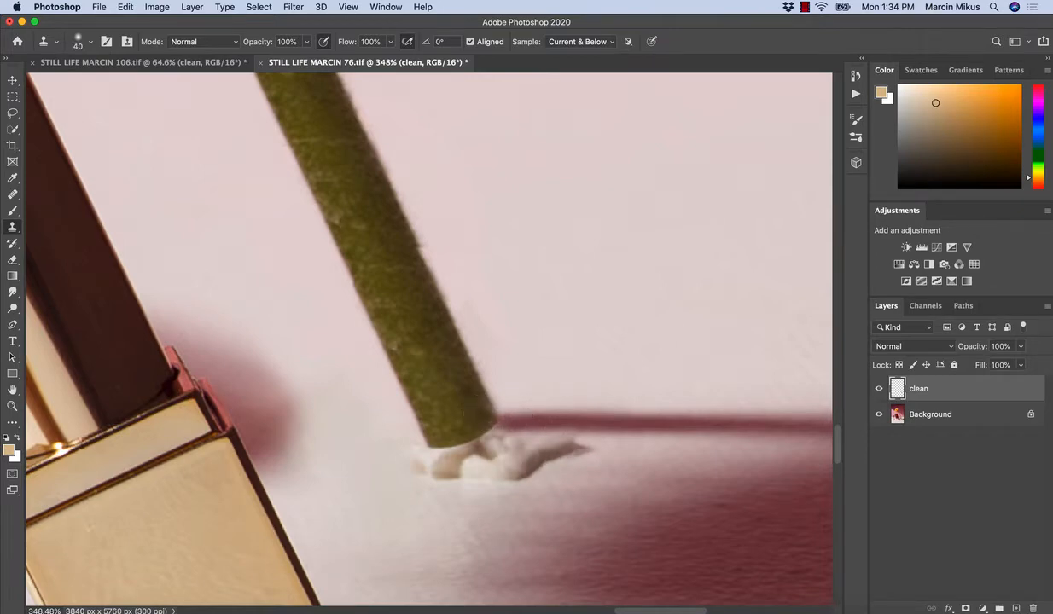
left_click_drag(570, 476, 442, 459)
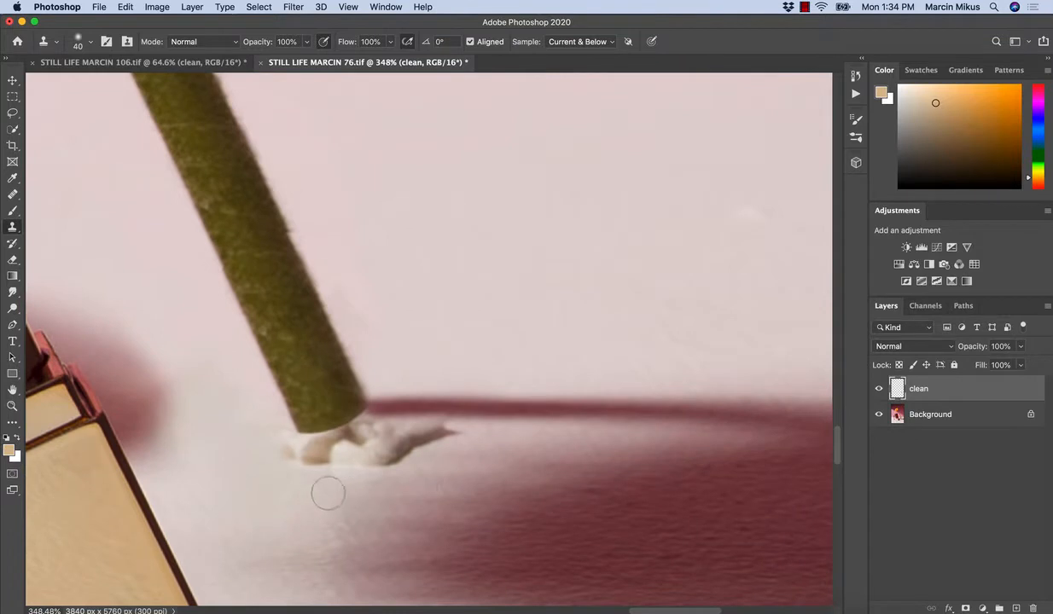
left_click_drag(354, 436, 420, 460)
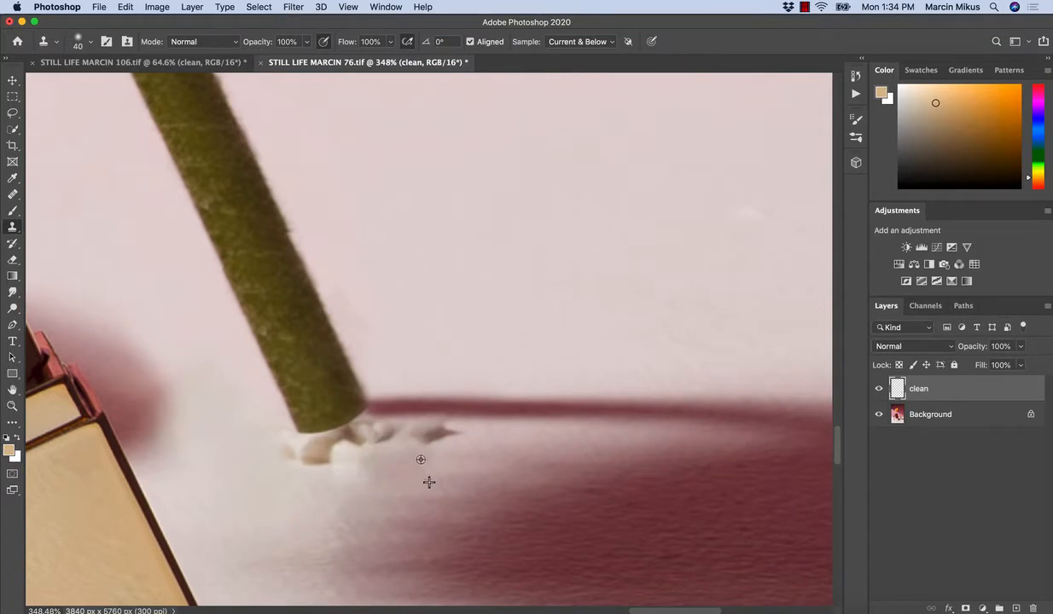
key("bracketright")
key("bracketright")
mouse_move(449, 429)
left_mouse_down()
mouse_move(485, 430)
mouse_move(403, 429)
left_mouse_up()
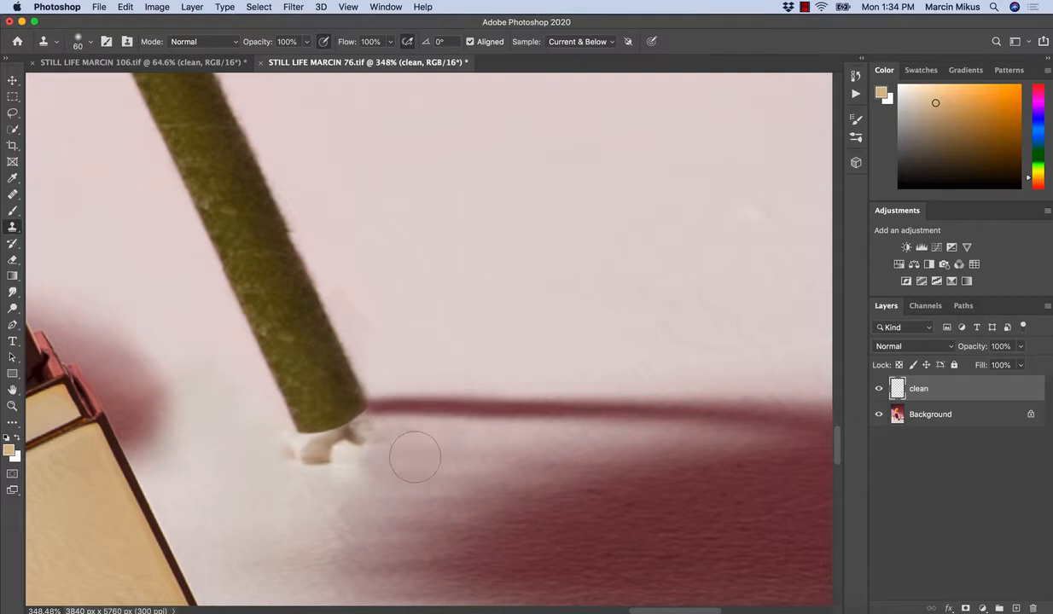
- Cover the remaining putty under the stem with sampled tabletop using a smaller brush, undoing one stroke
key("bracketleft")
key("bracketleft")
left_click_drag(386, 420, 392, 419)
left_click(269, 465, "alt")
mouse_move(286, 449)
left_mouse_down()
mouse_move(335, 463)
mouse_move(307, 446)
mouse_move(372, 446)
mouse_move(300, 442)
mouse_move(326, 442)
mouse_move(284, 467)
mouse_move(286, 477)
mouse_move(328, 480)
mouse_move(313, 451)
mouse_move(295, 454)
mouse_move(303, 449)
mouse_move(281, 429)
mouse_move(366, 436)
mouse_move(291, 433)
mouse_move(364, 429)
left_mouse_up()
left_click(384, 451, "alt")
key("super+z")
left_click(297, 453, "alt")
- Trim the stem's rounded base to a straight edge by cloning tabletop along it with a smaller brush
key("bracketleft")
key("bracketleft")
mouse_move(298, 431)
left_mouse_down()
mouse_move(324, 422)
mouse_move(346, 431)
left_mouse_up()
- Repair the bump in the thin shadow line beside the stem's base with a 40 px clone brush
key("bracketright")
key("bracketright")
key("bracketright")
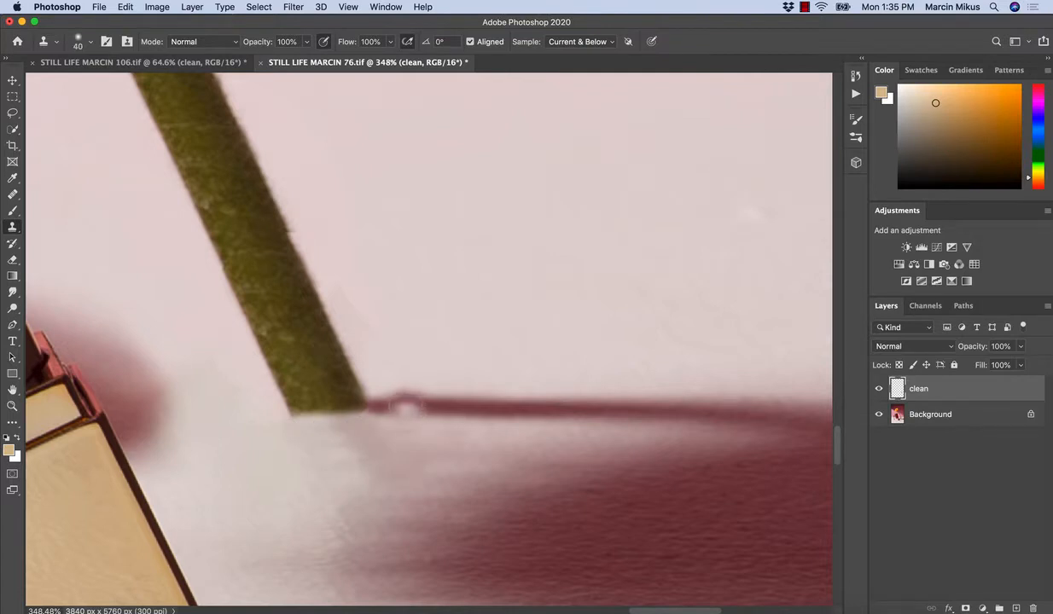
left_click(404, 405, "alt")
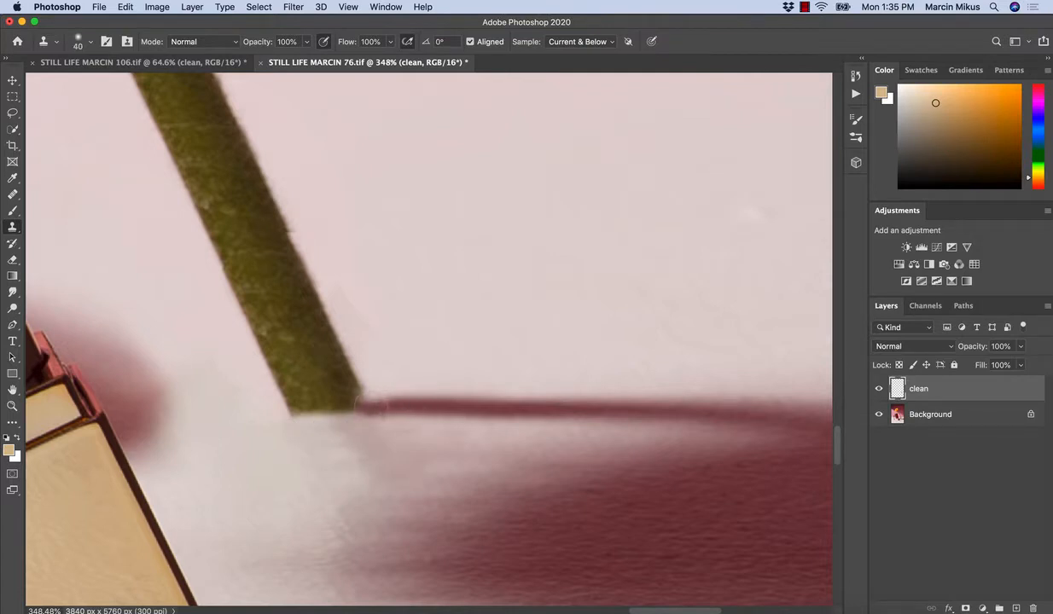
key("z")
key("super+0")
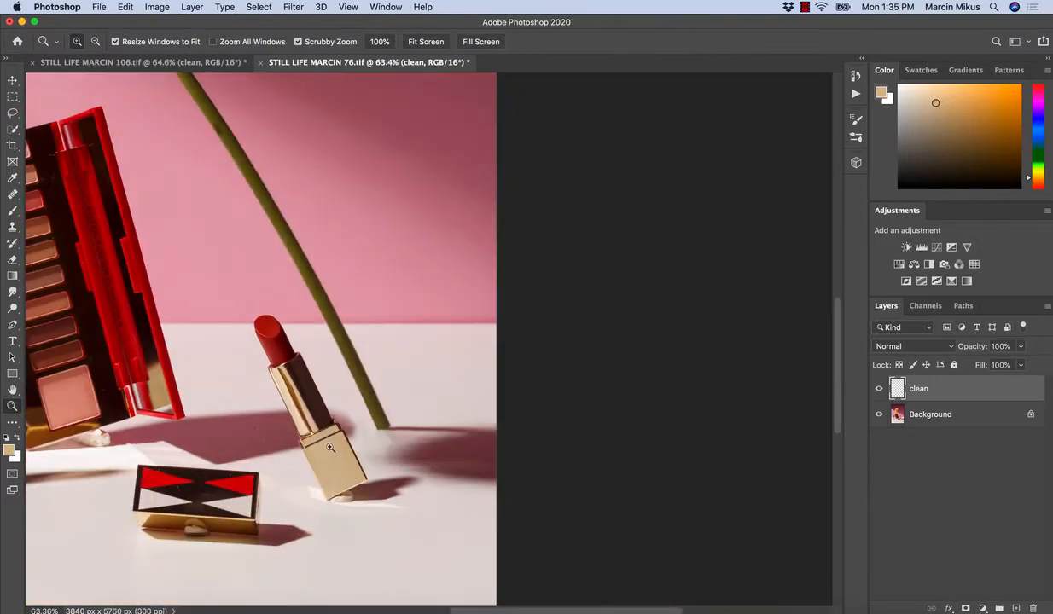
left_click_drag(388, 442, 466, 437)
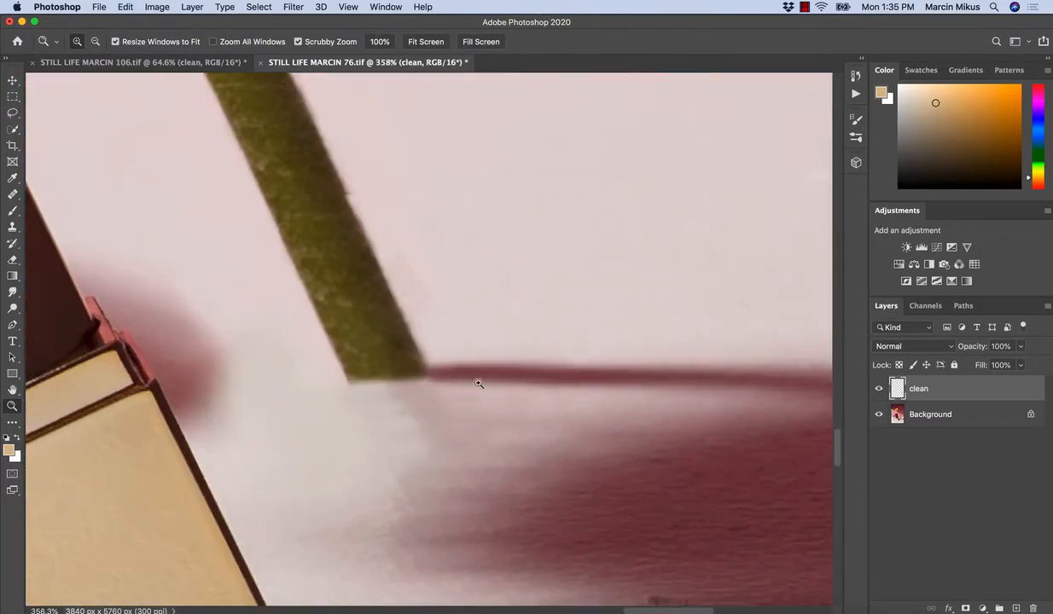
key("s")
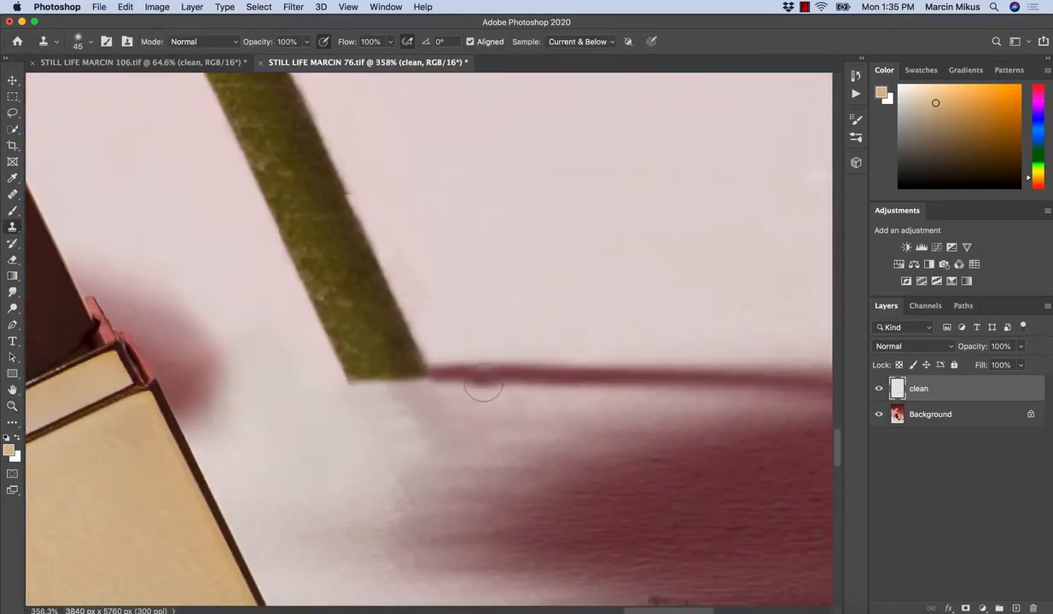
- Try to extend the thin shadow line across the stem's base with a 60 px clone brush, undoing the stroke
left_click(450, 374, "alt")
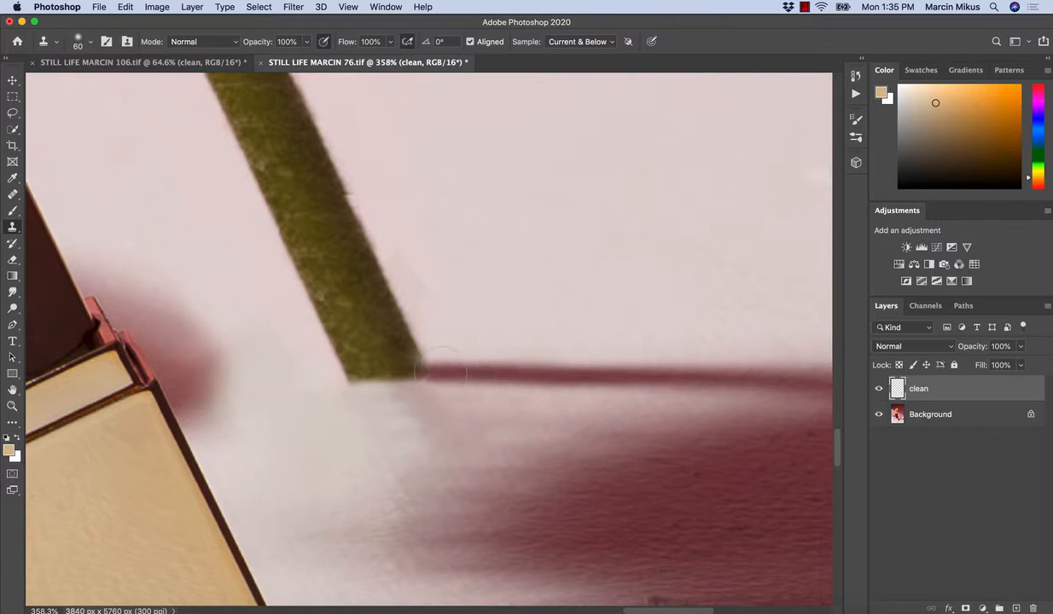
left_click_drag(410, 371, 375, 368)
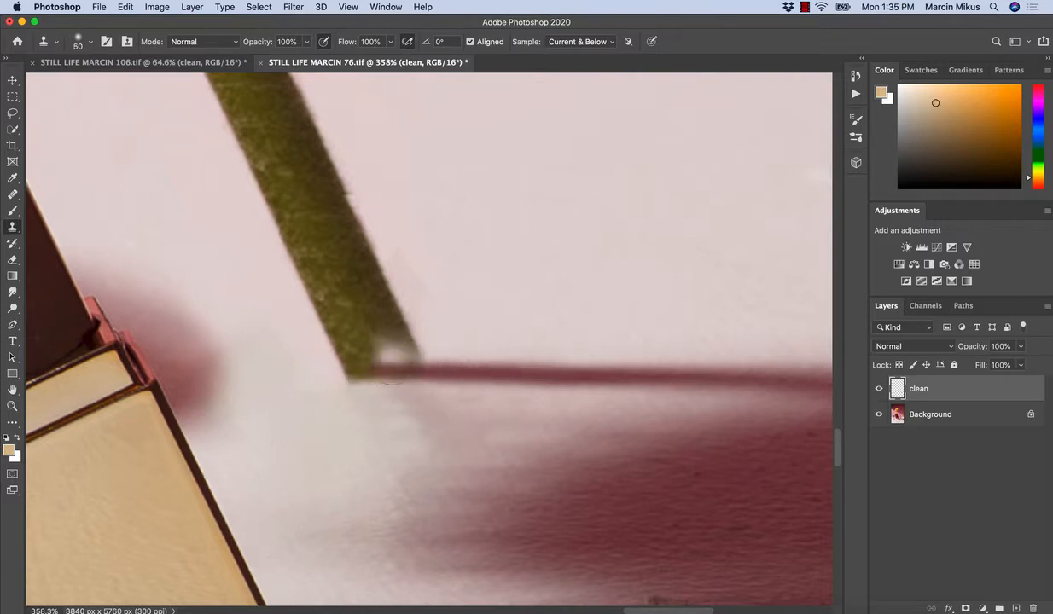
key("bracketleft")
key("bracketleft")
key("bracketleft")
key("super+z")
- Refine the stem's base where it meets the thin shadow line and the tabletop beside it with a 30 px clone brush
left_click_drag(408, 362, 391, 346)
left_click(327, 407, "alt")
mouse_move(332, 387)
left_mouse_down()
mouse_move(363, 402)
mouse_move(320, 435)
left_mouse_up()
key("z")
mouse_move(383, 426)
left_mouse_down()
mouse_move(434, 435)
mouse_move(472, 369)
left_mouse_up()
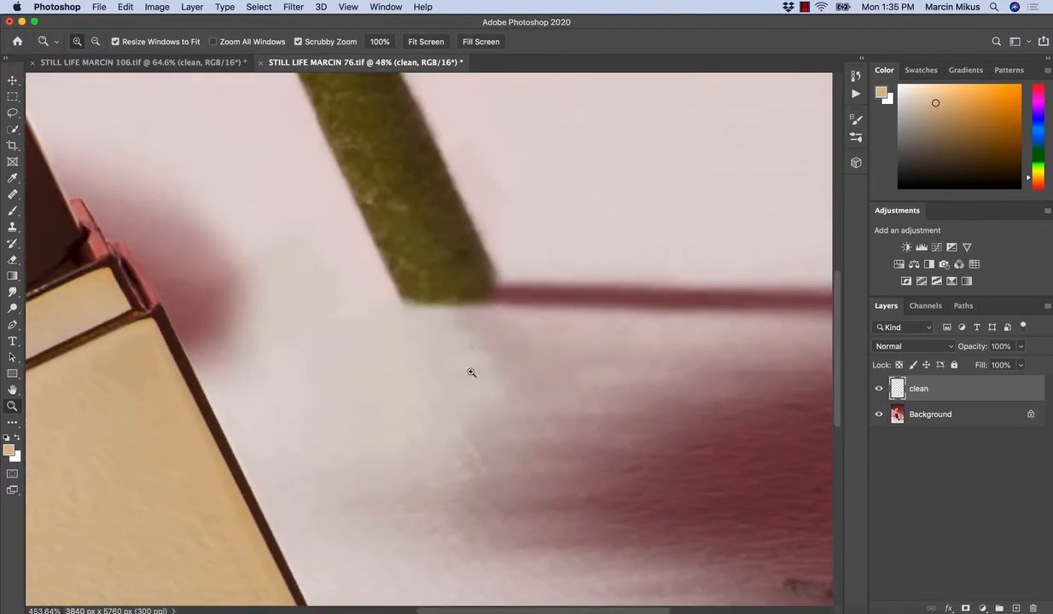
key("s")
left_click_drag(486, 289, 498, 287)
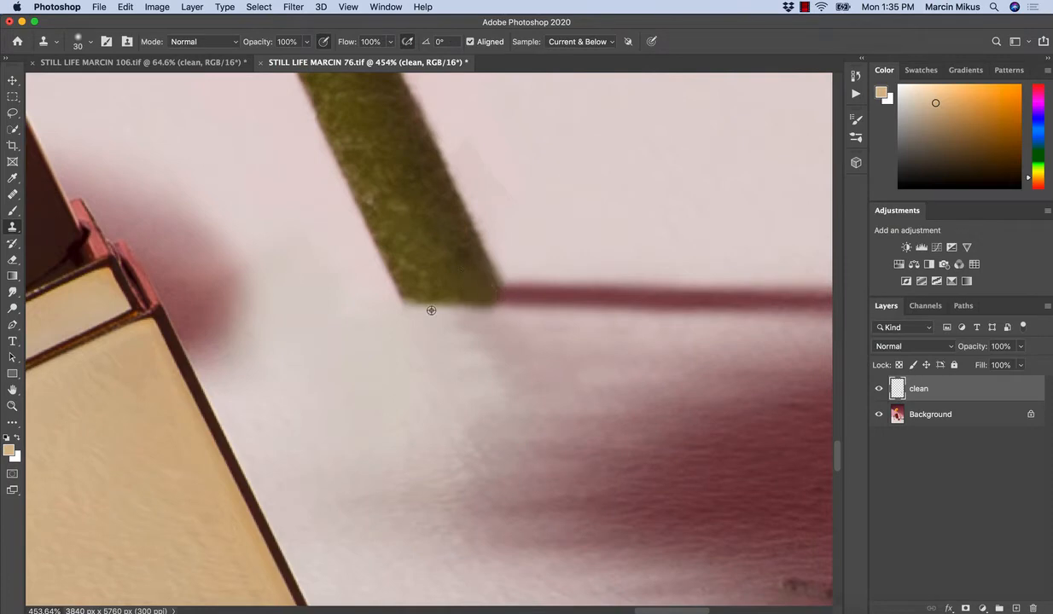
- Try to reshape the outer corner of the stem's base with sampled tabletop, undoing the stroke
left_click(431, 307, "alt")
left_click_drag(411, 292, 404, 295)
key("super+z")
- Check the retouched stem base in the wider image and examine the putty under the tilted lipstick
key("z")
mouse_move(436, 347)
left_mouse_down()
mouse_move(390, 349)
mouse_move(435, 354)
mouse_move(448, 341)
mouse_move(415, 350)
left_mouse_up()
key("s")
key("z")
key("s")
key("z")
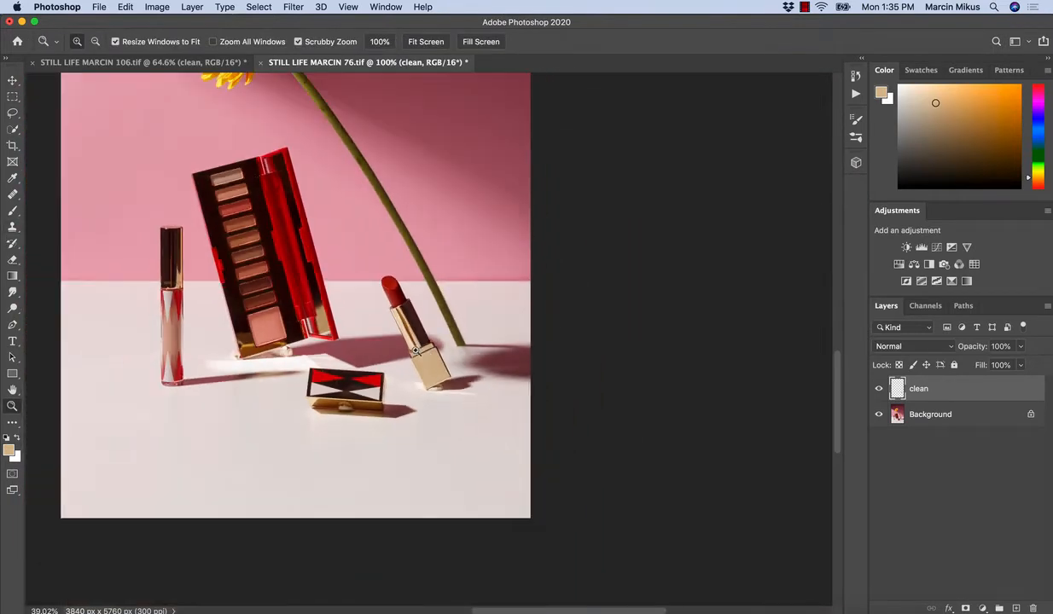
key("s")
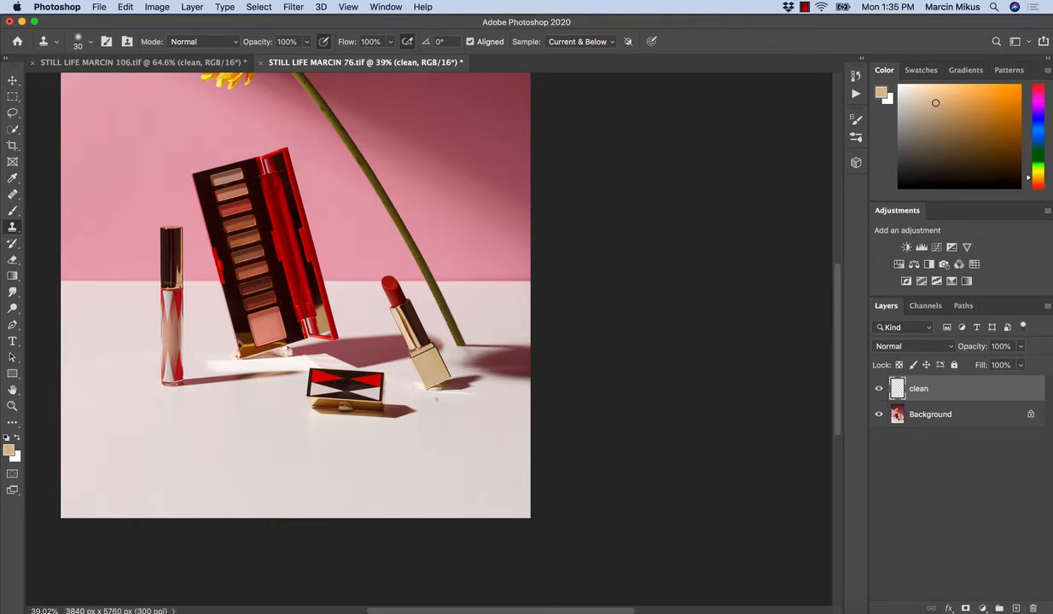
key("z")
left_click_drag(424, 379, 520, 390)
key("s")
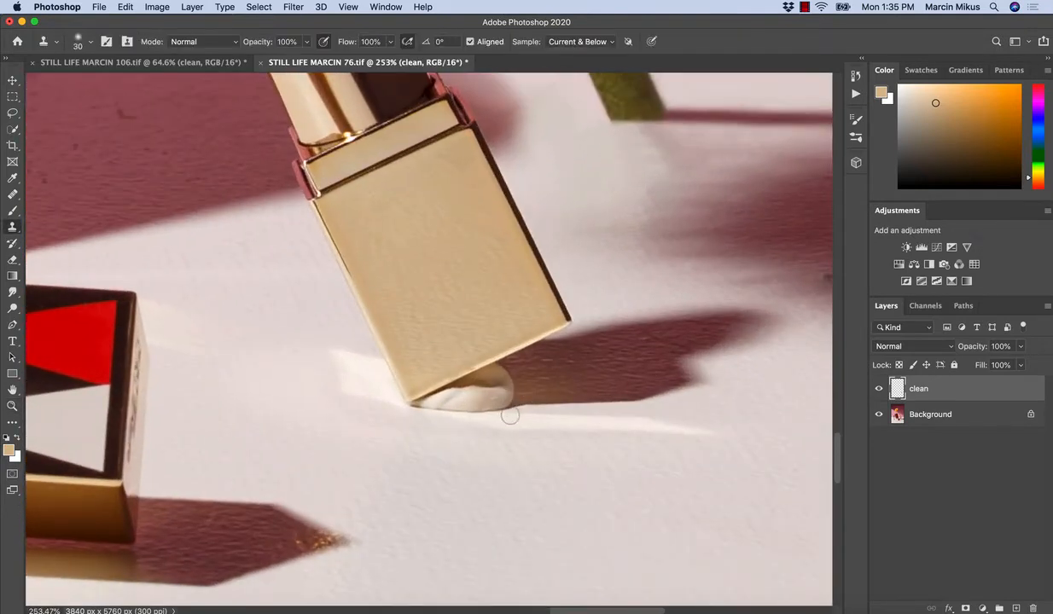
left_click_drag(503, 438, 457, 459)
key("z")
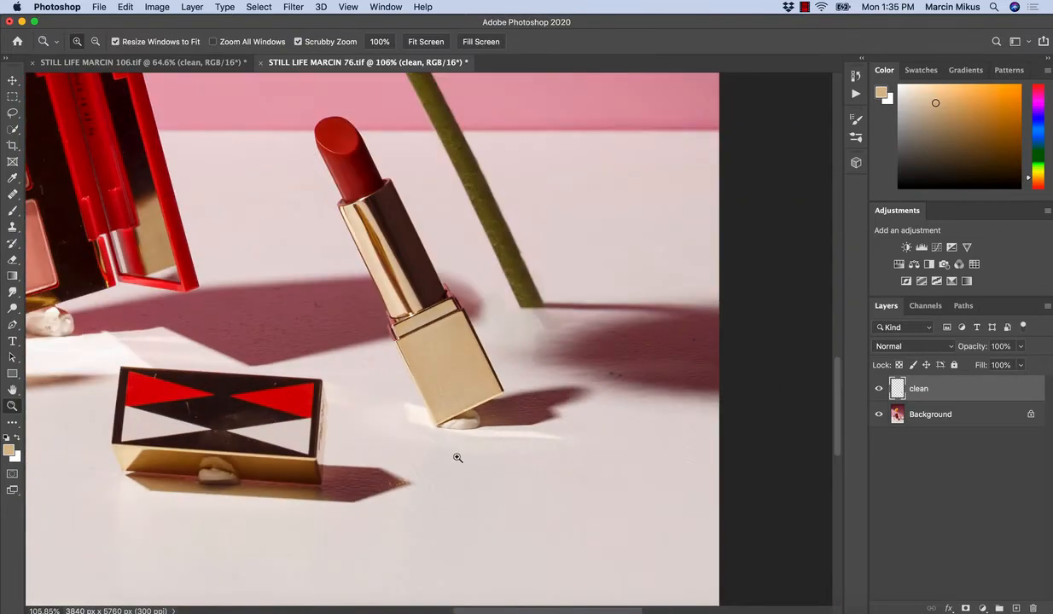
left_click_drag(502, 429, 581, 406)
key("s")
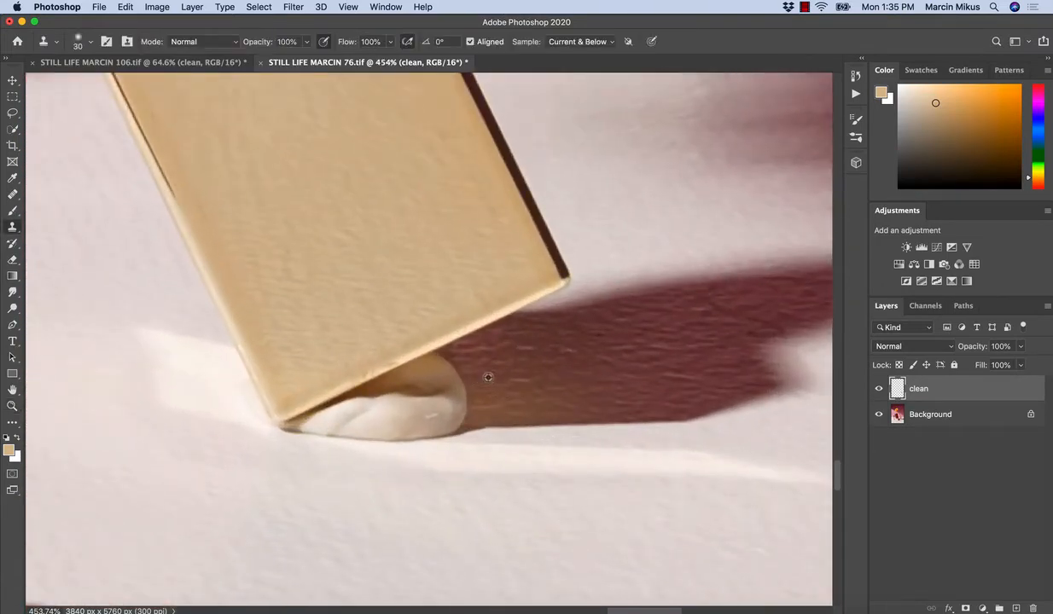
- Clone shadow over the upper putty under the lipstick and rebuild the gold case's bottom edge with a 45 px brush
mouse_move(434, 378)
left_mouse_down()
mouse_move(423, 375)
mouse_move(425, 397)
mouse_move(445, 411)
mouse_move(380, 394)
mouse_move(475, 371)
left_mouse_up()
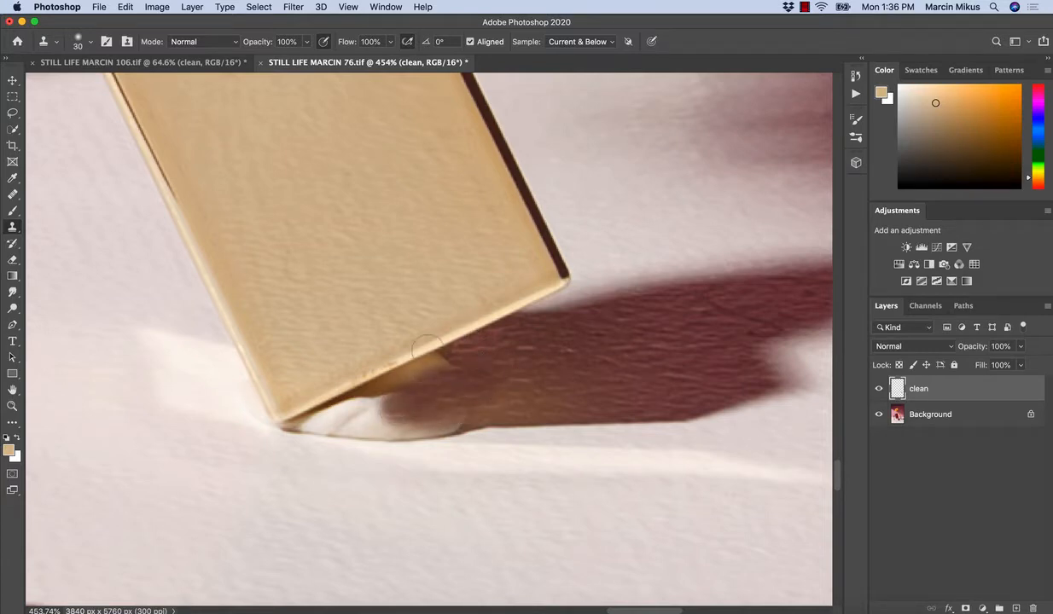
left_click_drag(427, 347, 437, 343)
key("bracketright")
key("bracketright")
key("bracketright")
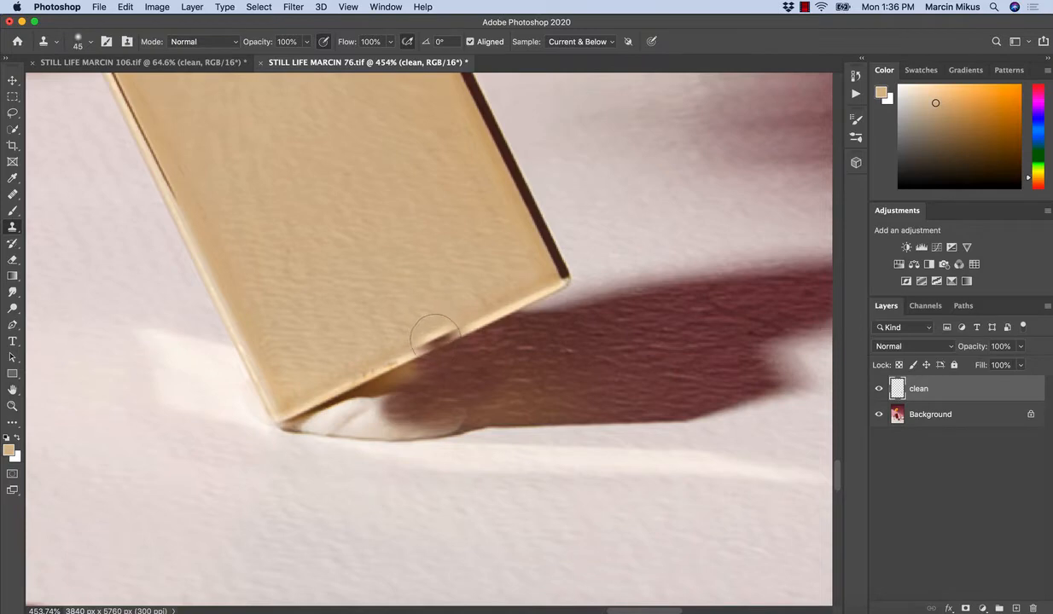
left_click(441, 344, "alt")
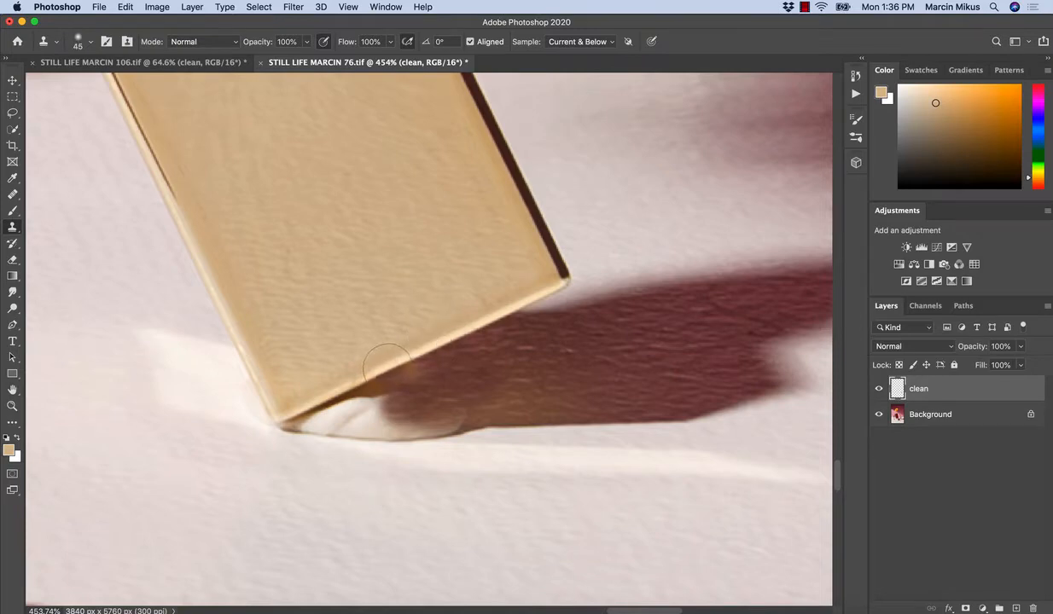
left_click_drag(392, 367, 391, 367)
- Cover the remaining putty under the lipstick with sampled shadow using a 20 px clone brush
key("bracketleft")
key("bracketleft")
left_click(425, 389, "alt")
mouse_move(377, 410)
left_mouse_down()
mouse_move(437, 414)
mouse_move(481, 392)
mouse_move(456, 402)
left_mouse_up()
left_click(447, 391, "alt")
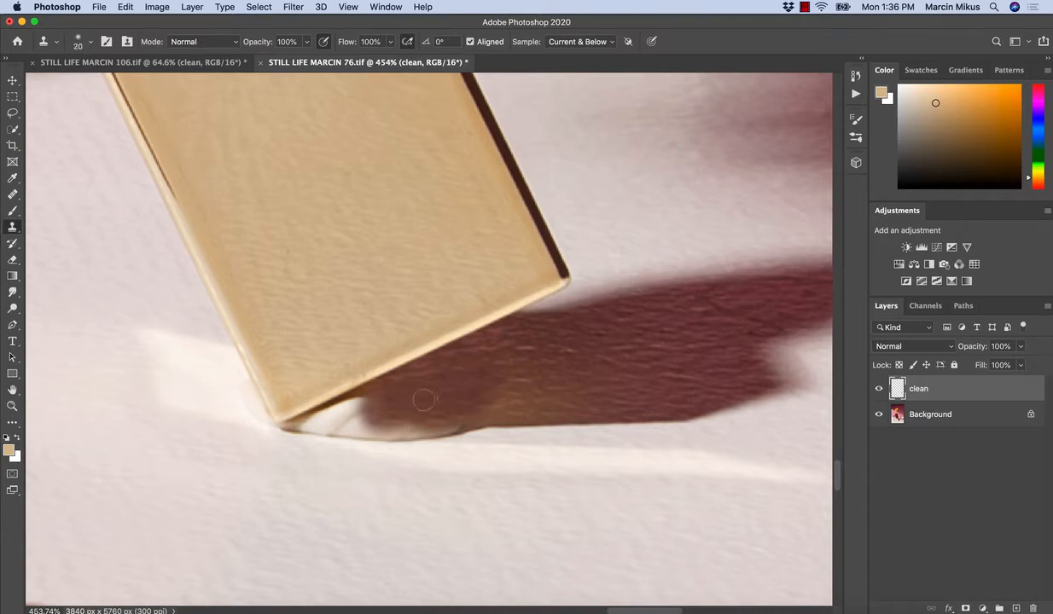
mouse_move(393, 416)
left_mouse_down()
mouse_move(457, 412)
mouse_move(389, 428)
mouse_move(427, 420)
left_mouse_up()
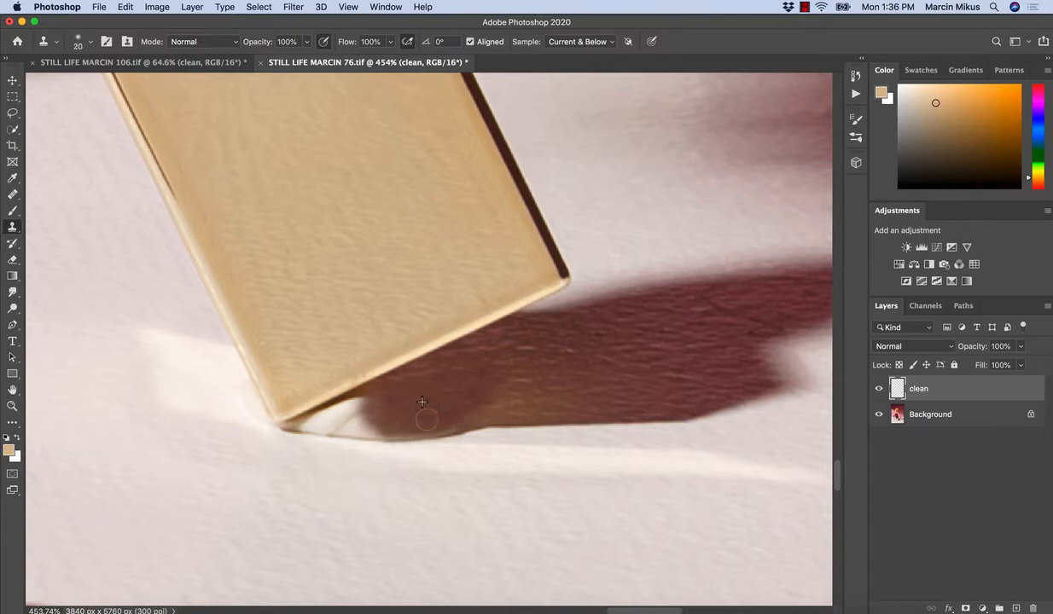
mouse_move(446, 444)
left_mouse_down()
mouse_move(415, 428)
mouse_move(461, 415)
mouse_move(419, 426)
mouse_move(331, 416)
mouse_move(382, 419)
mouse_move(335, 418)
left_mouse_up()
left_click(379, 410, "alt")
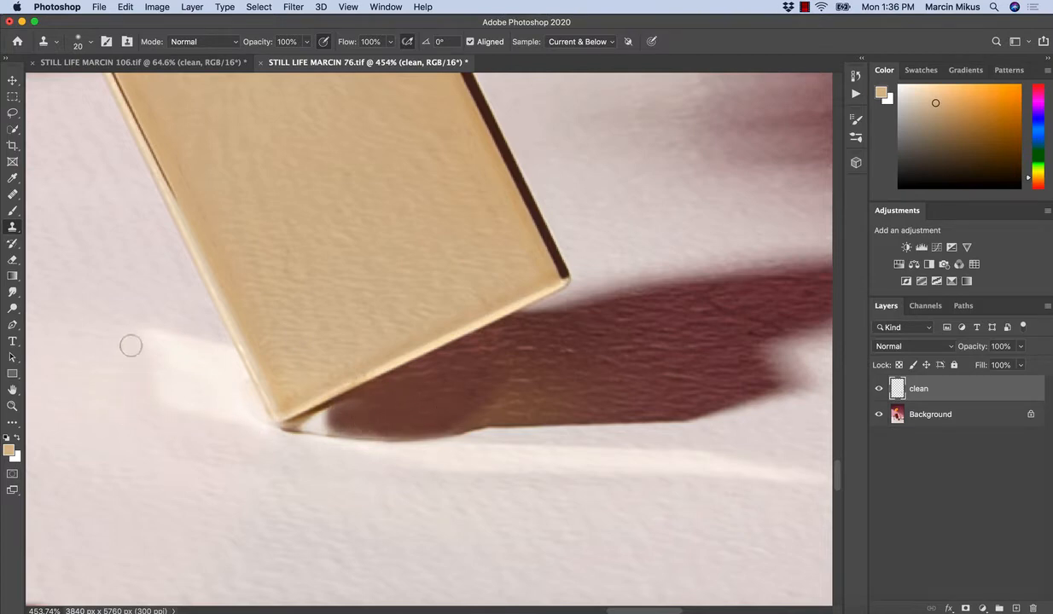
- Clone tabletop over the bright light patch beside the lipstick's resting corner, varying the brush size along the case edge
mouse_move(130, 346)
left_mouse_down()
mouse_move(176, 403)
mouse_move(128, 309)
mouse_move(178, 432)
mouse_move(146, 316)
mouse_move(211, 416)
mouse_move(217, 403)
mouse_move(182, 328)
mouse_move(219, 390)
mouse_move(198, 403)
mouse_move(233, 414)
left_mouse_up()
key("bracketright")
key("bracketright")
key("bracketright")
left_click(219, 415, "alt")
mouse_move(262, 364)
left_mouse_down()
mouse_move(305, 424)
mouse_move(278, 375)
mouse_move(271, 414)
left_mouse_up()
key("bracketleft")
key("bracketleft")
key("bracketleft")
left_click(292, 404, "alt")
mouse_move(302, 381)
left_mouse_down()
mouse_move(299, 364)
mouse_move(328, 427)
left_mouse_up()
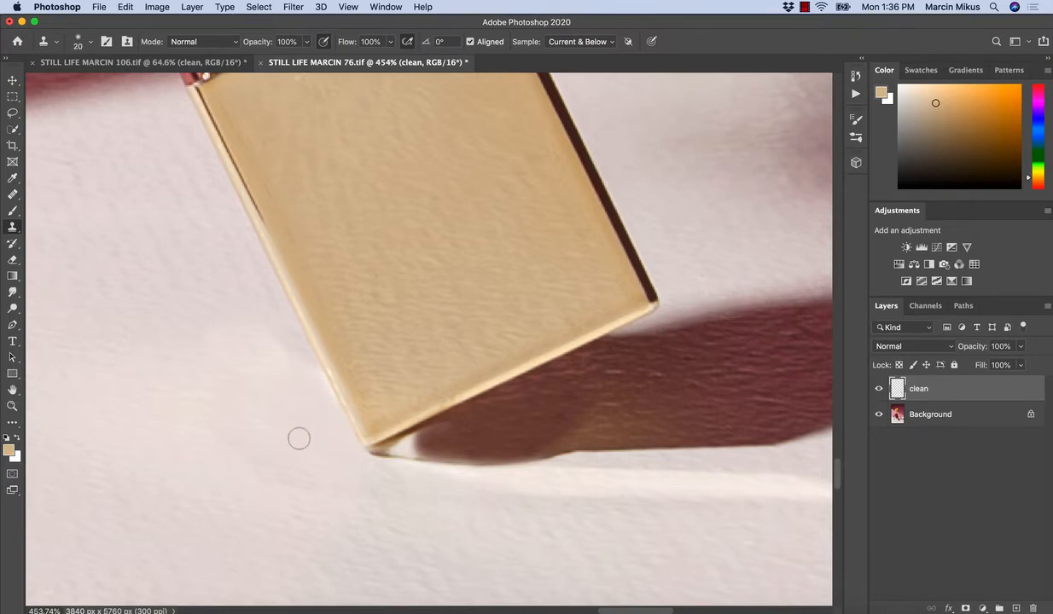
- Even out the tabletop around the covered light patch beside the lipstick with a 45 px clone brush
key("bracketright")
key("bracketright")
key("bracketright")
key("bracketright")
key("bracketright")
left_click(160, 299, "alt")
mouse_move(209, 356)
left_mouse_down()
mouse_move(232, 452)
mouse_move(299, 504)
left_mouse_up()
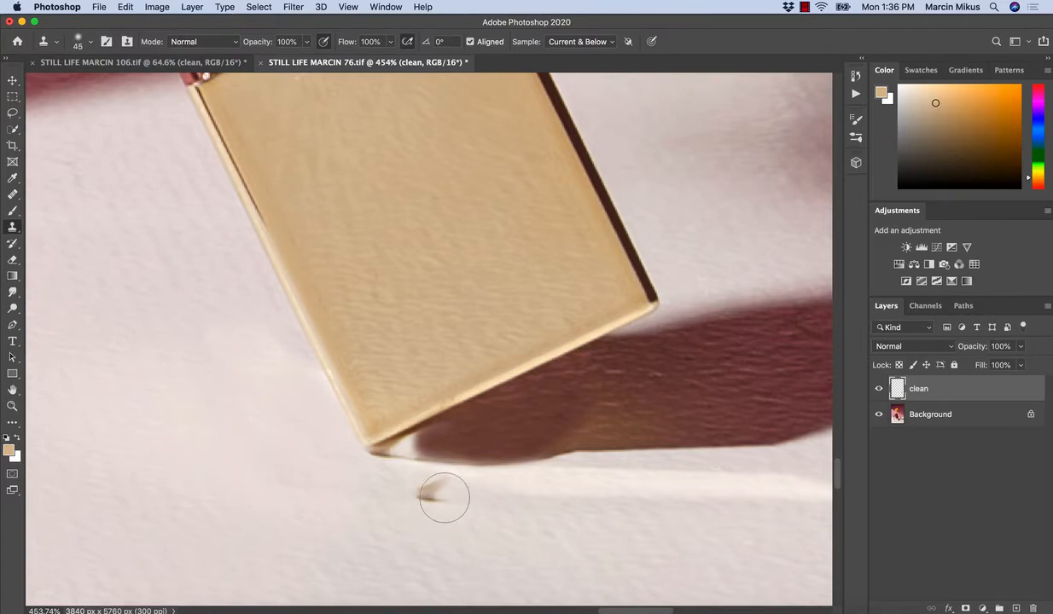
- Try to clone over the bright streak below the lipstick's shadow with a 20 px brush, undoing the stroke
key("bracketleft")
key("bracketleft")
key("bracketleft")
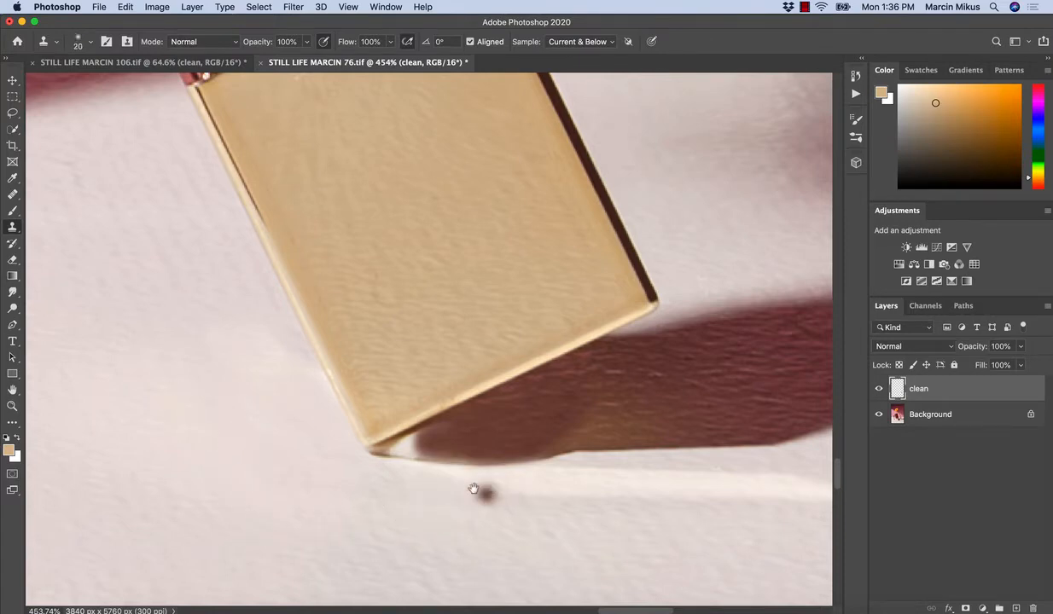
left_click_drag(474, 489, 336, 517)
left_click(303, 495, "alt")
left_click_drag(270, 489, 463, 478)
key("super+z")
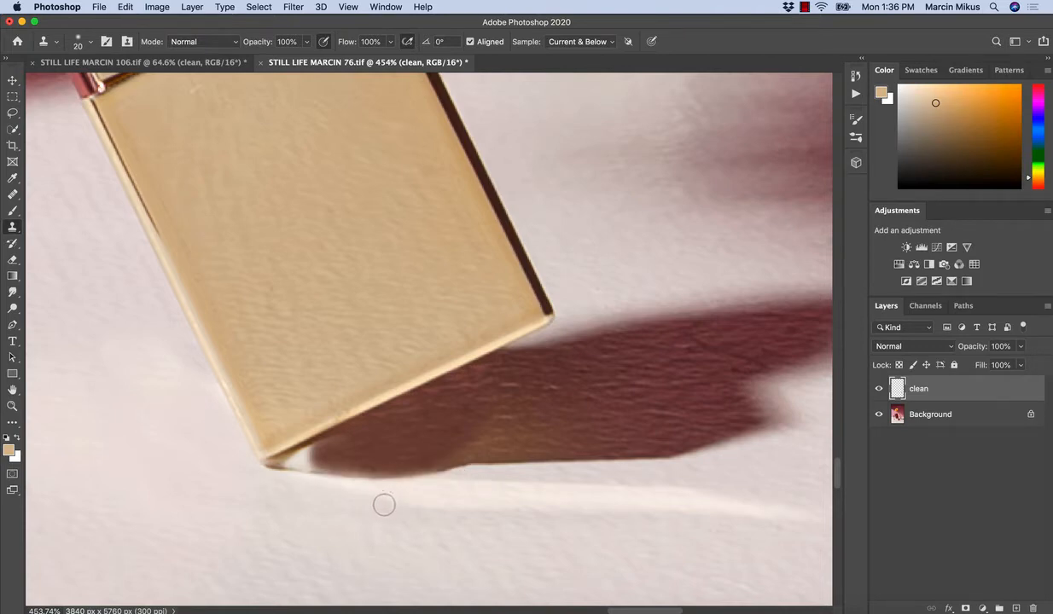
- Straighten the lower edge of the lipstick's shadow with 30 px and 60 px clone brushes, and soften the bright streak's start
mouse_move(302, 479)
left_mouse_down()
mouse_move(428, 475)
mouse_move(330, 490)
mouse_move(381, 489)
mouse_move(244, 520)
left_mouse_up()
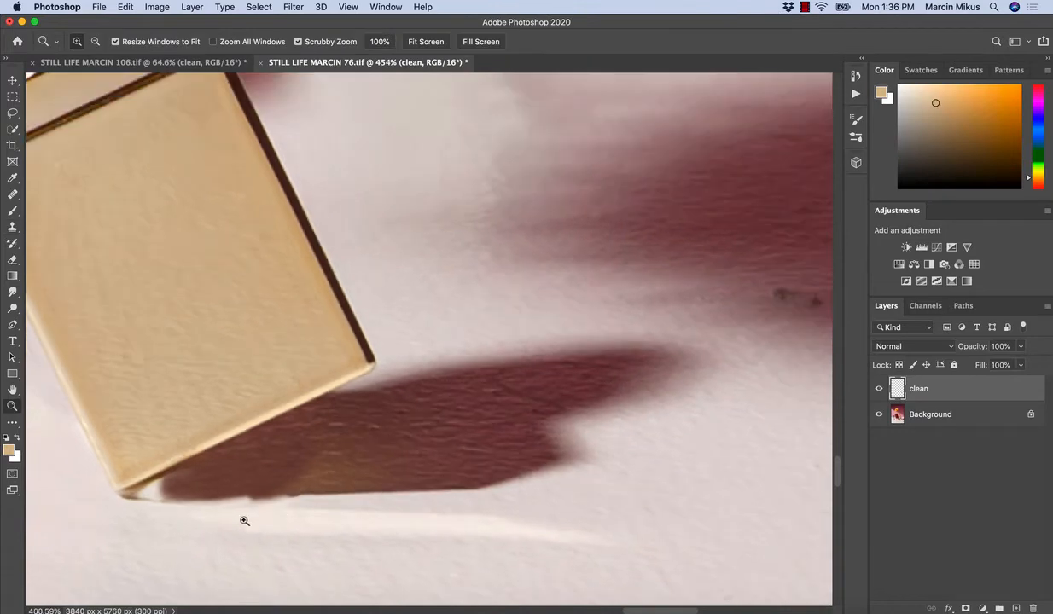
key("bracketright")
key("bracketright")
key("bracketright")
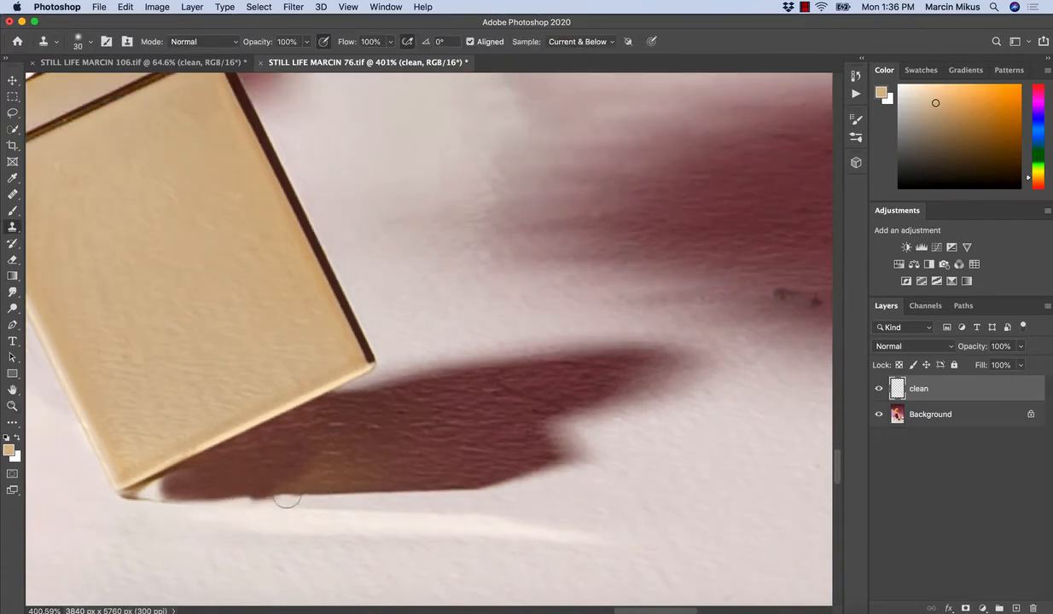
left_click_drag(276, 493, 291, 493)
left_click(360, 489, "alt")
key("bracketright")
key("bracketright")
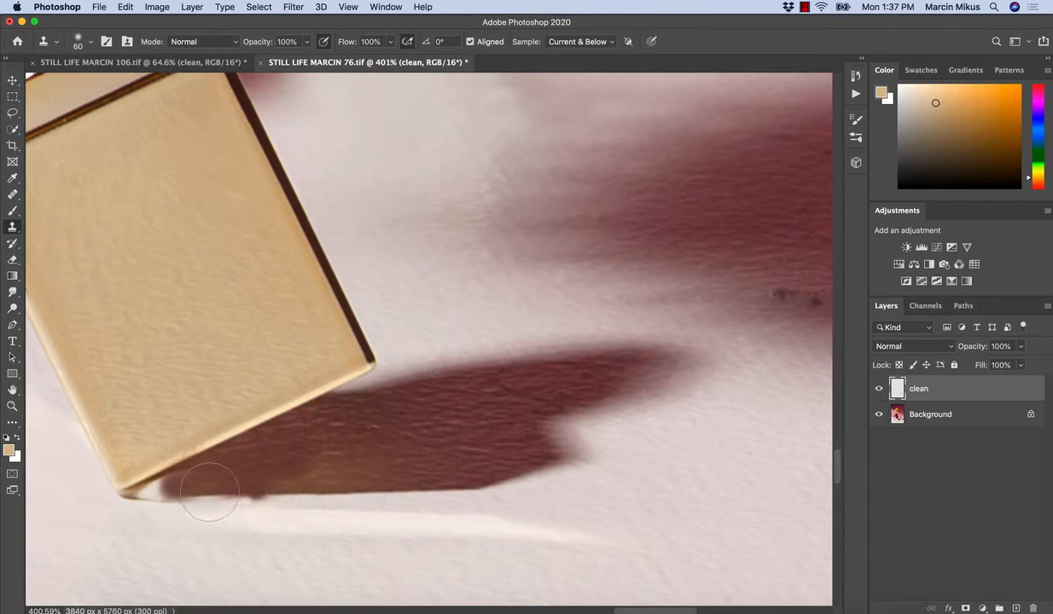
left_click_drag(219, 490, 263, 485)
left_click(215, 572, "alt")
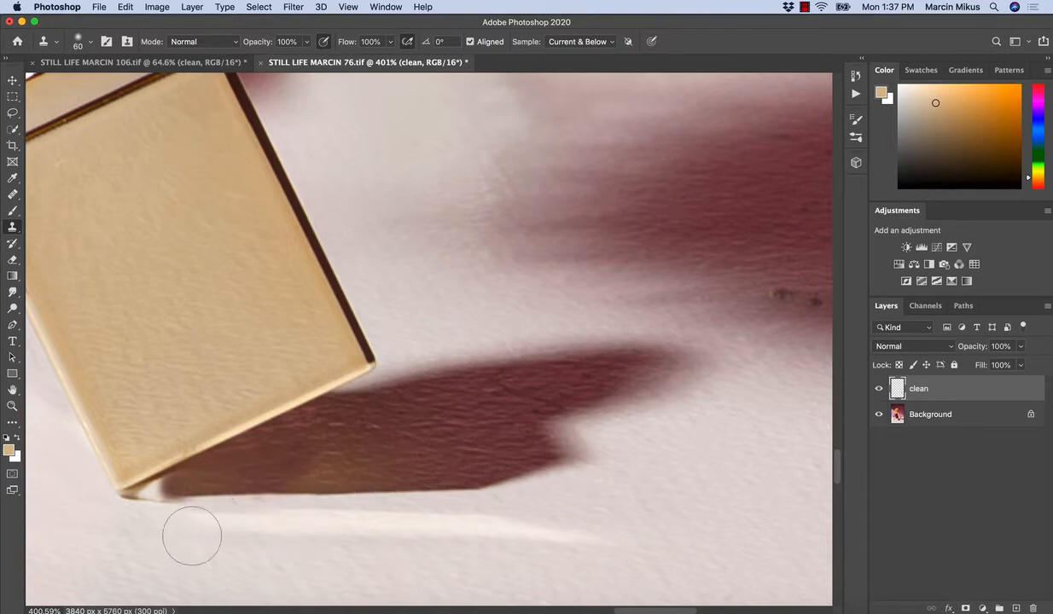
left_click(190, 537)
- Clone shadow over the last white putty at the lipstick's resting corner with a 20 px brush, redoing one stroke
key("bracketleft")
key("bracketleft")
key("bracketleft")
key("bracketleft")
key("bracketleft")
mouse_move(137, 483)
left_mouse_down()
mouse_move(158, 496)
mouse_move(192, 497)
mouse_move(141, 491)
mouse_move(192, 488)
left_mouse_up()
key("super+z")
mouse_move(152, 496)
left_mouse_down()
mouse_move(141, 497)
mouse_move(189, 496)
left_mouse_up()
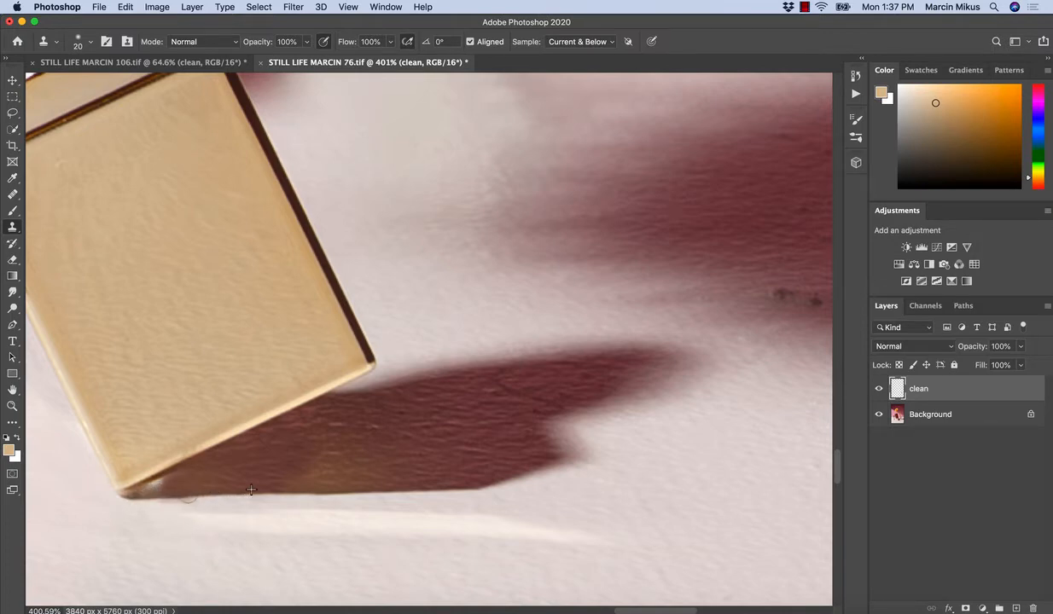
- Clean the shadow edge and the putty remnant at the lipstick's resting corner with an 8 px clone brush
left_click_drag(137, 522, 158, 536)
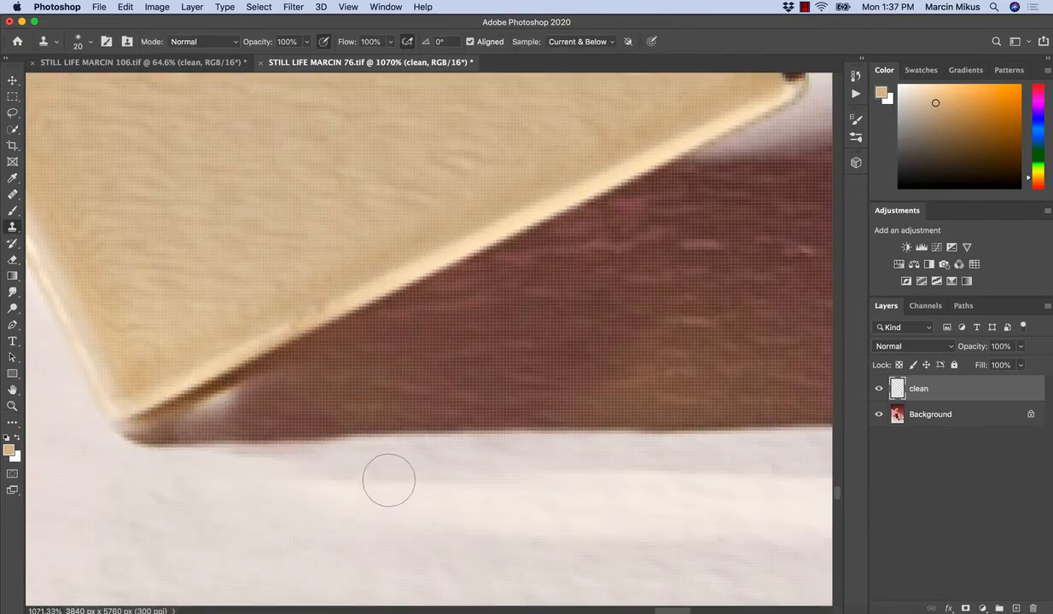
key("p")
key("s")
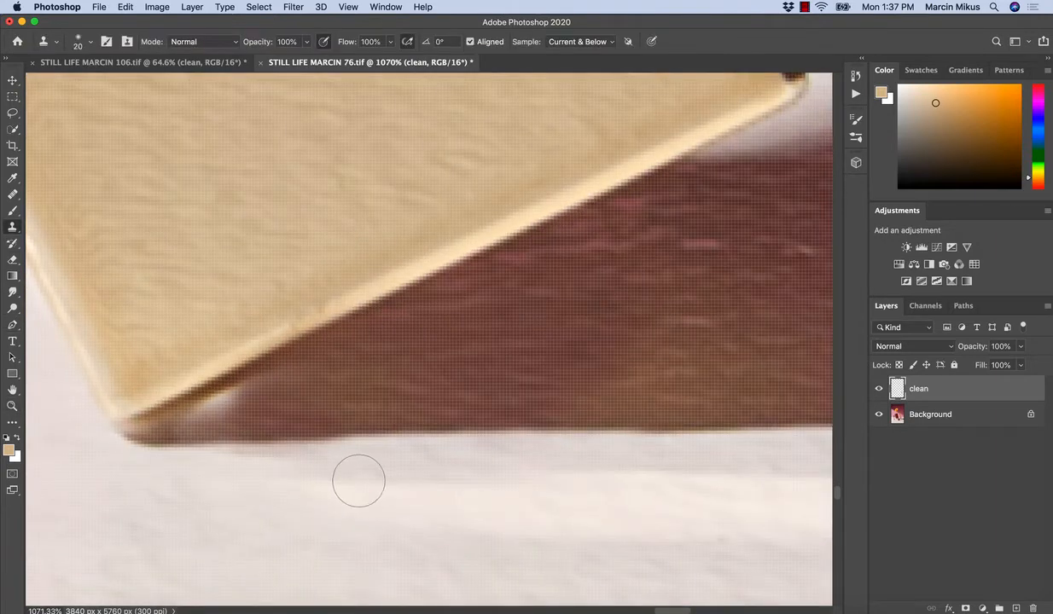
mouse_move(122, 456)
left_mouse_down()
mouse_move(329, 442)
mouse_move(158, 459)
mouse_move(101, 449)
mouse_move(258, 444)
left_mouse_up()
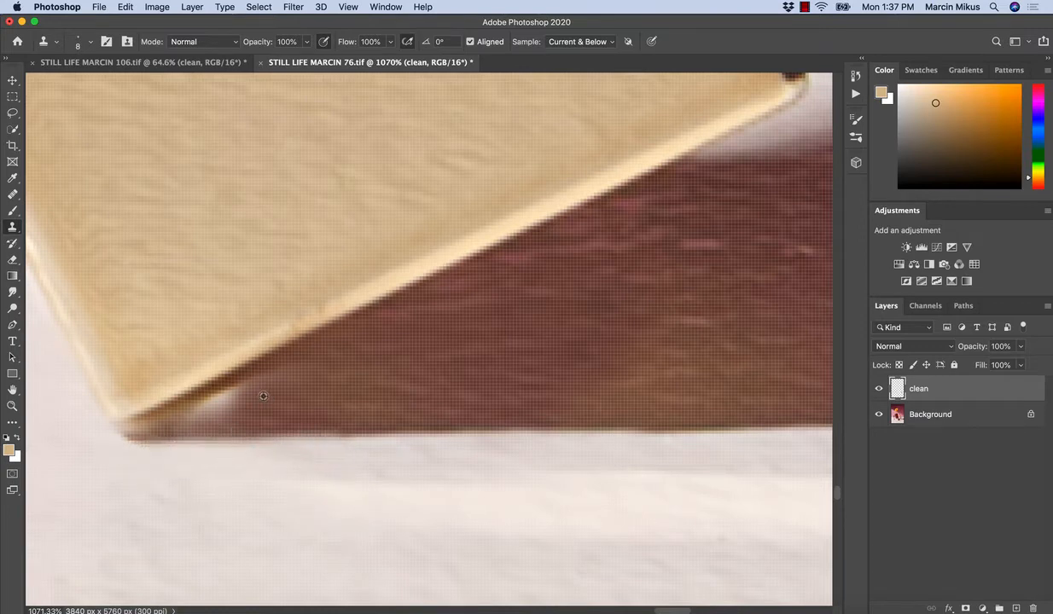
mouse_move(263, 396)
left_mouse_down()
mouse_move(196, 391)
mouse_move(282, 391)
left_mouse_up()
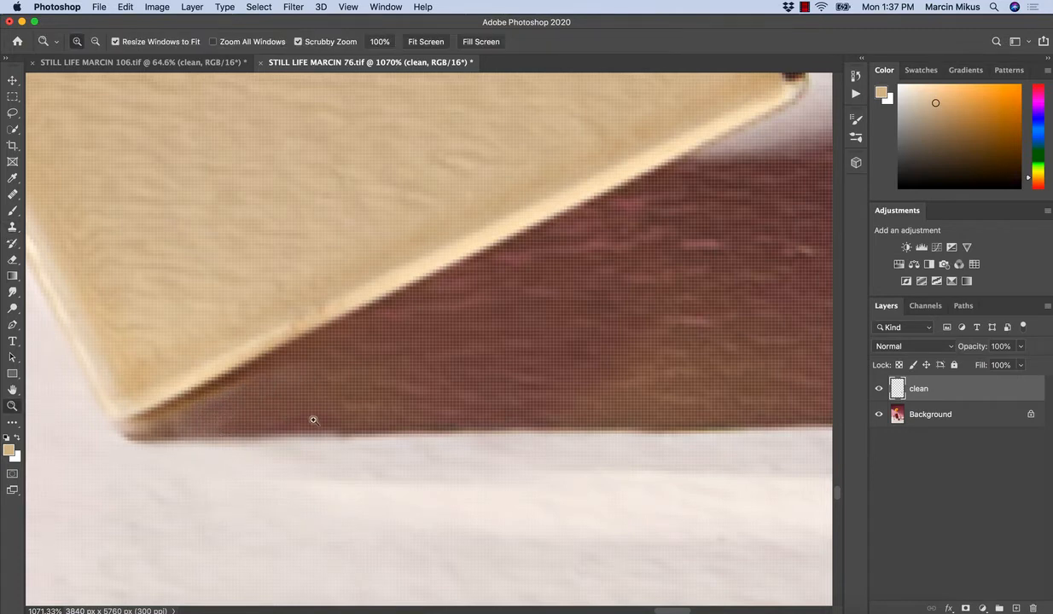
- Even out the area between the stem's base and the large shadow with sampled tabletop using a larger clone brush
left_click_drag(313, 418, 276, 438)
scroll(240, 469, "down", 3)
scroll(240, 468, "left", 3)
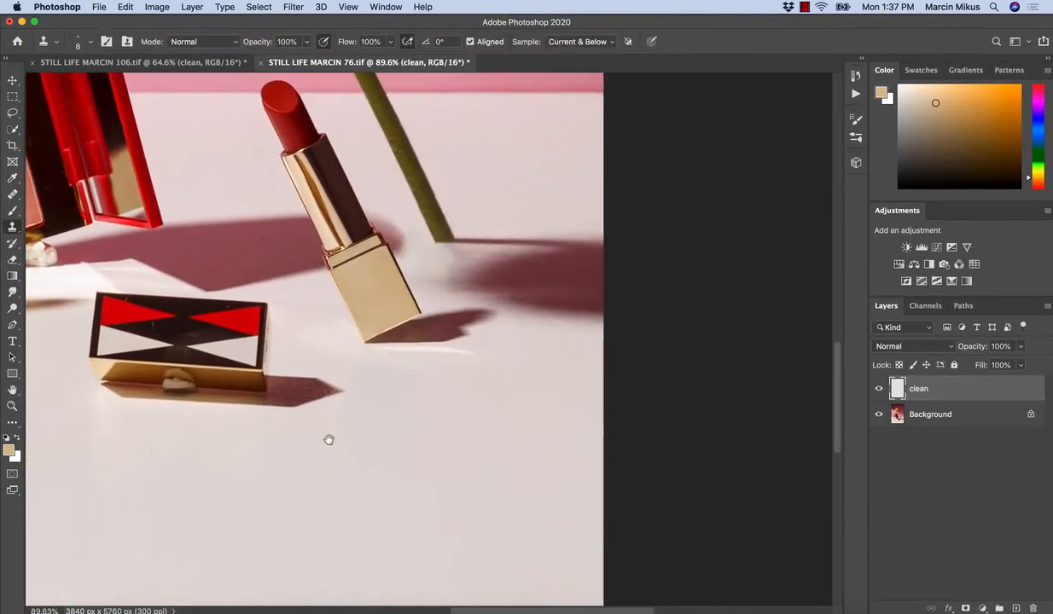
key("z")
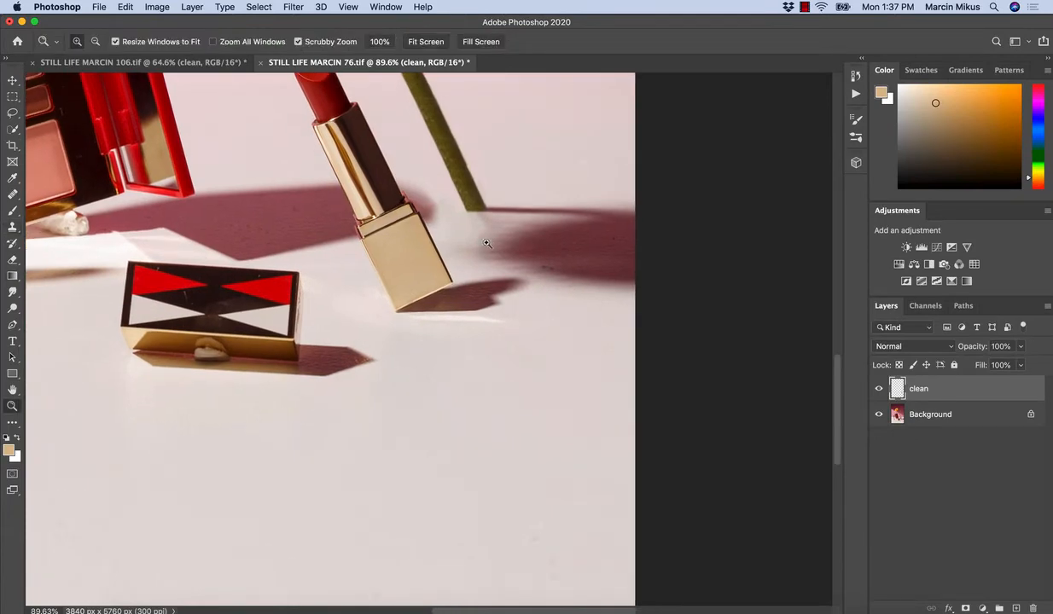
left_click_drag(487, 244, 514, 229)
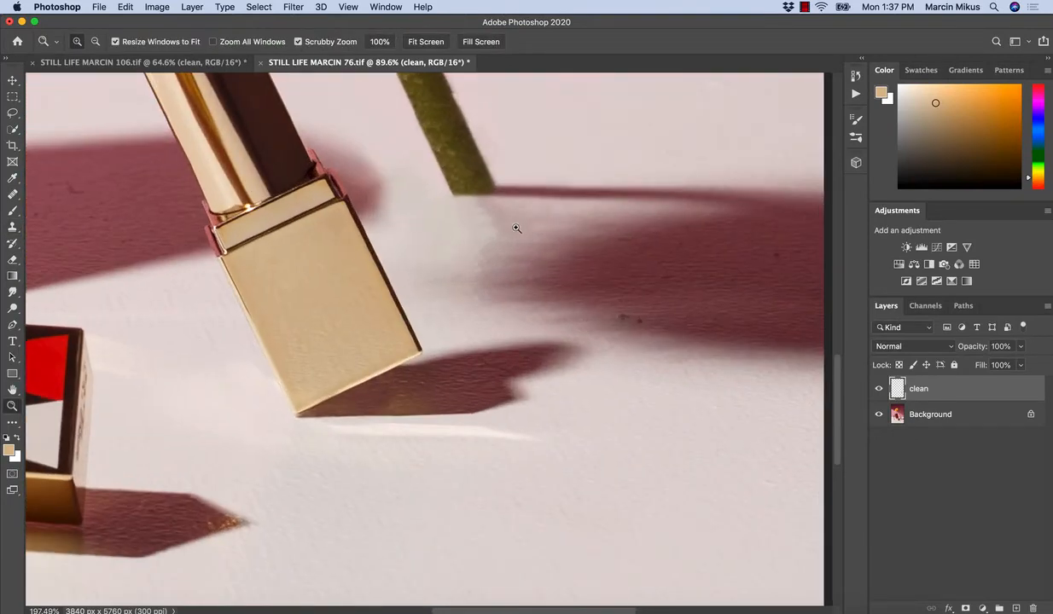
key("bracketright")
key("bracketright")
key("bracketright")
left_click(450, 232, "alt")
mouse_move(502, 227)
left_mouse_down()
mouse_move(493, 215)
mouse_move(522, 219)
mouse_move(429, 287)
mouse_move(409, 338)
mouse_move(319, 369)
mouse_move(312, 353)
mouse_move(443, 352)
left_mouse_up()
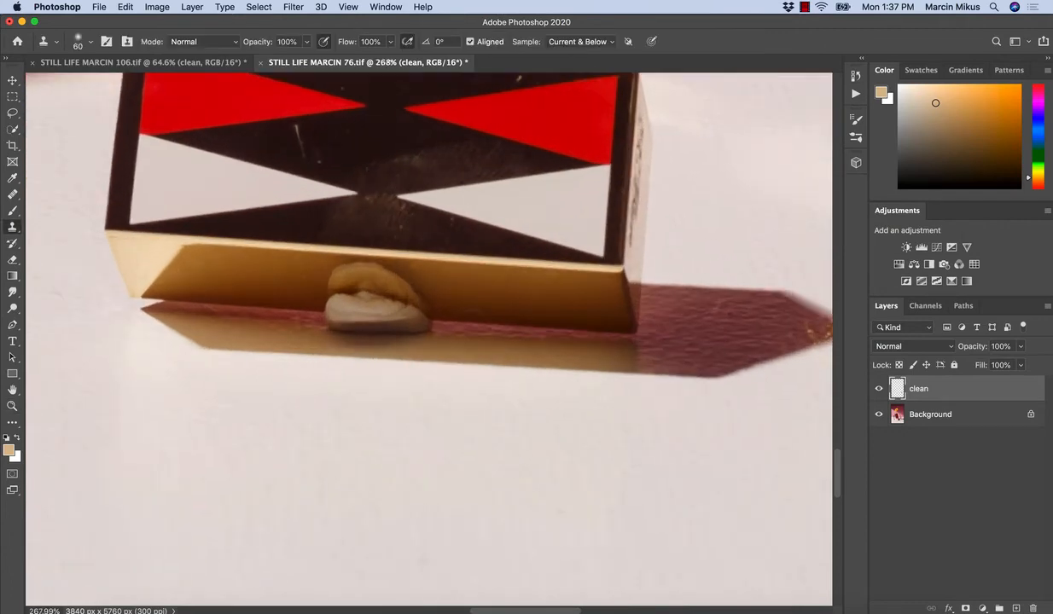
- Remove the putty from the compact's front by cloning its red shadow strip and gold side with an 80 px brush
key("bracketright")
key("bracketright")
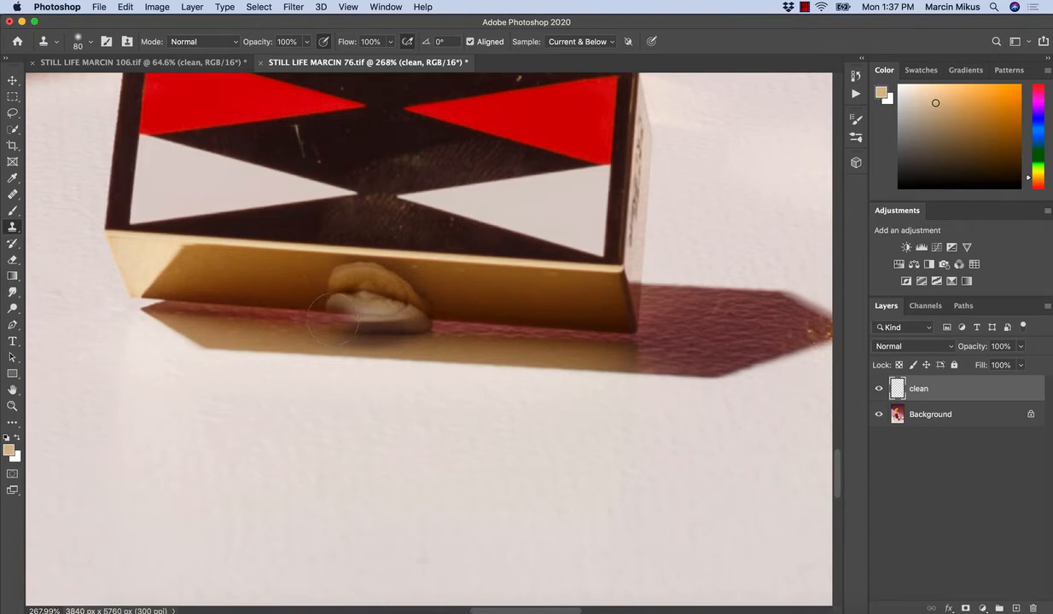
left_click_drag(333, 319, 427, 325)
left_click(287, 315, "alt")
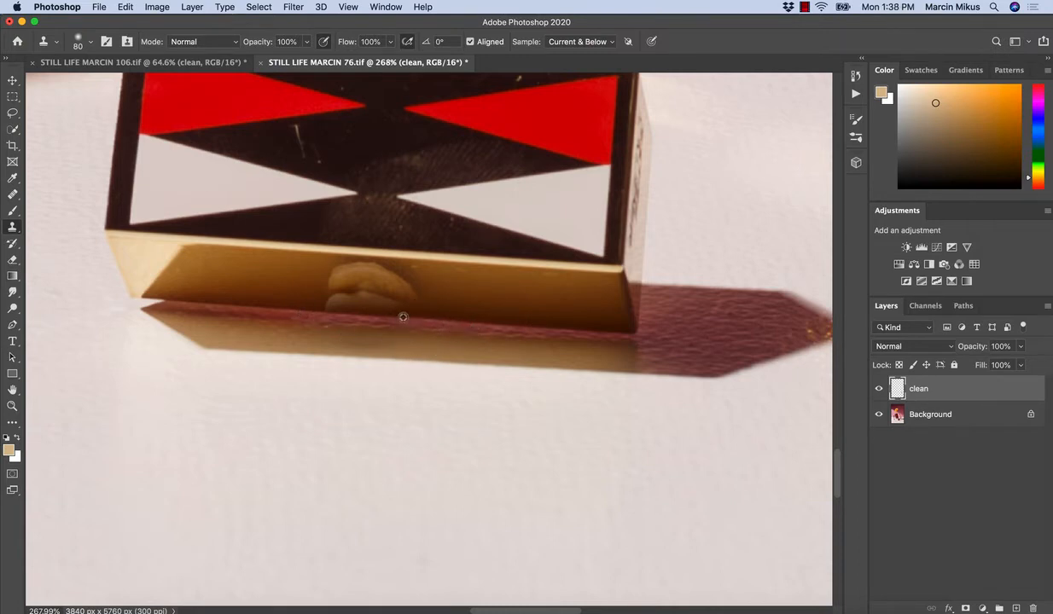
left_click(446, 292, "alt")
mouse_move(403, 291)
left_mouse_down()
mouse_move(416, 291)
mouse_move(346, 283)
mouse_move(367, 283)
left_mouse_up()
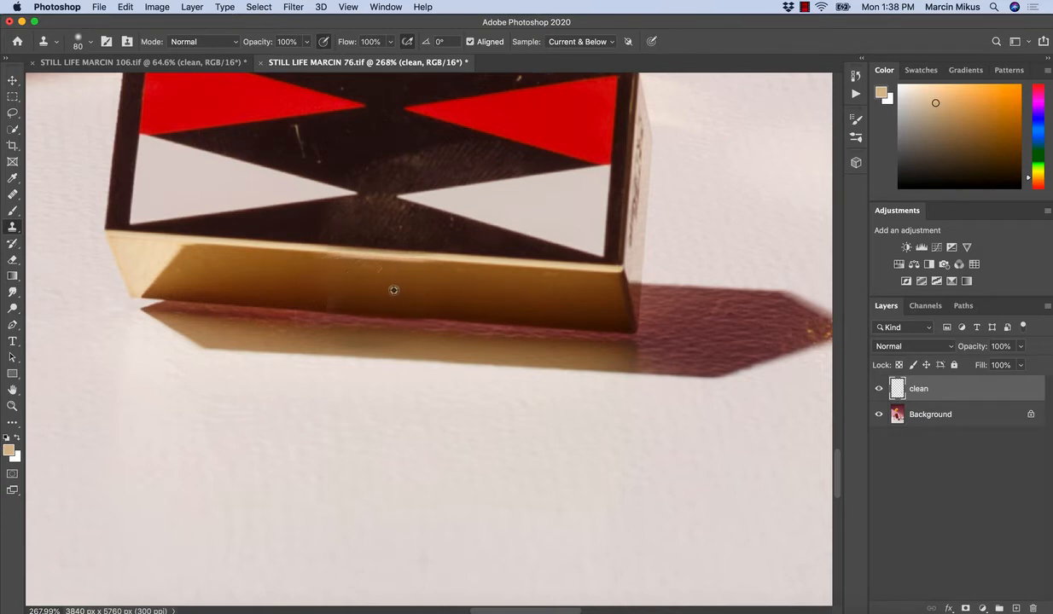
- Undo the last clone strokes on the compact's gold side and clone over the putty reflection with a 50 px brush
key("super+z")
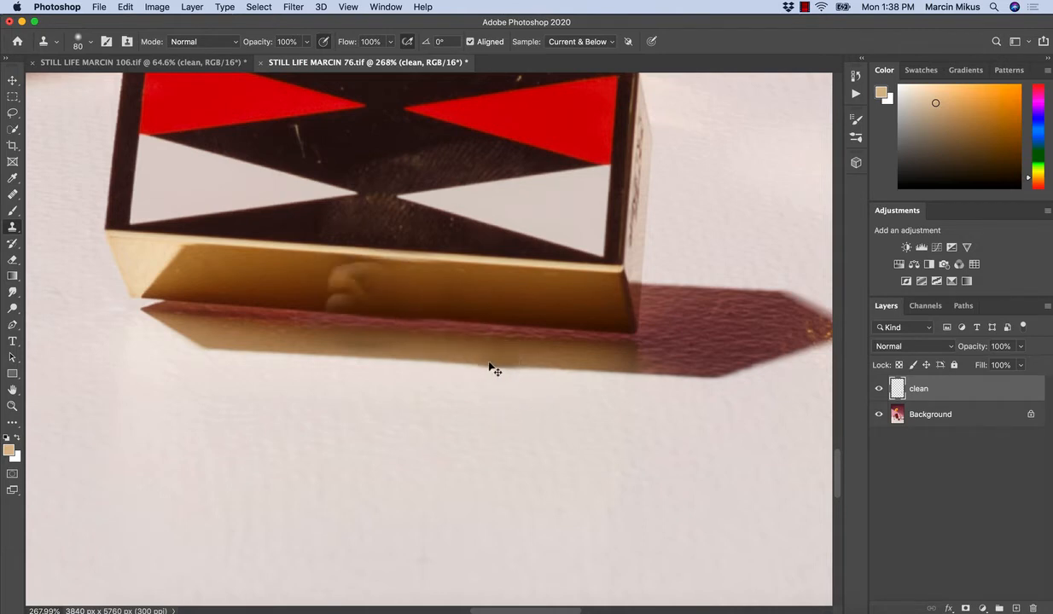
key("super+z")
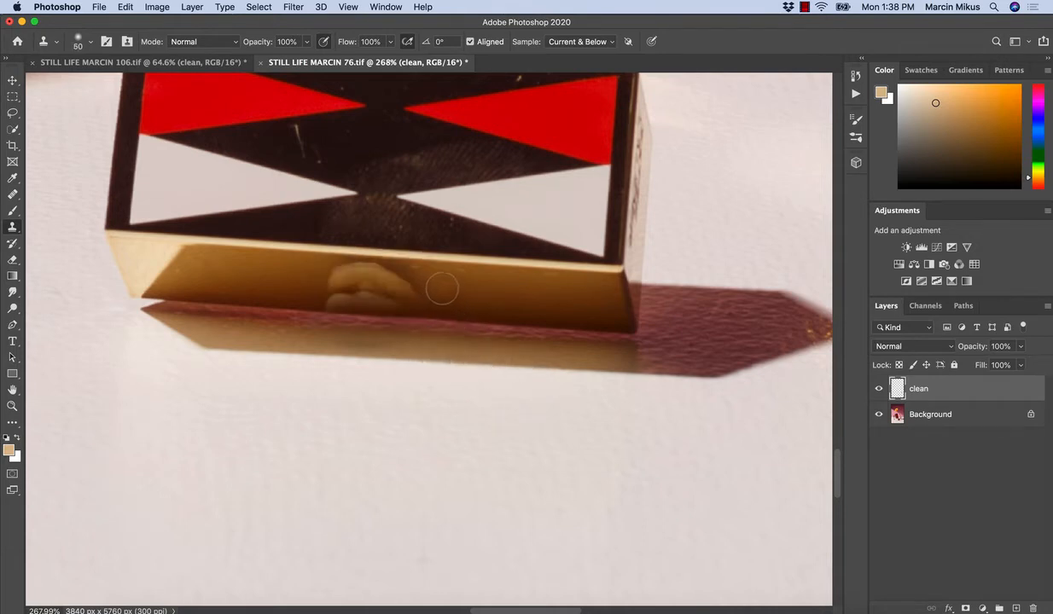
mouse_move(337, 290)
left_mouse_down()
mouse_move(357, 278)
mouse_move(429, 286)
left_mouse_up()
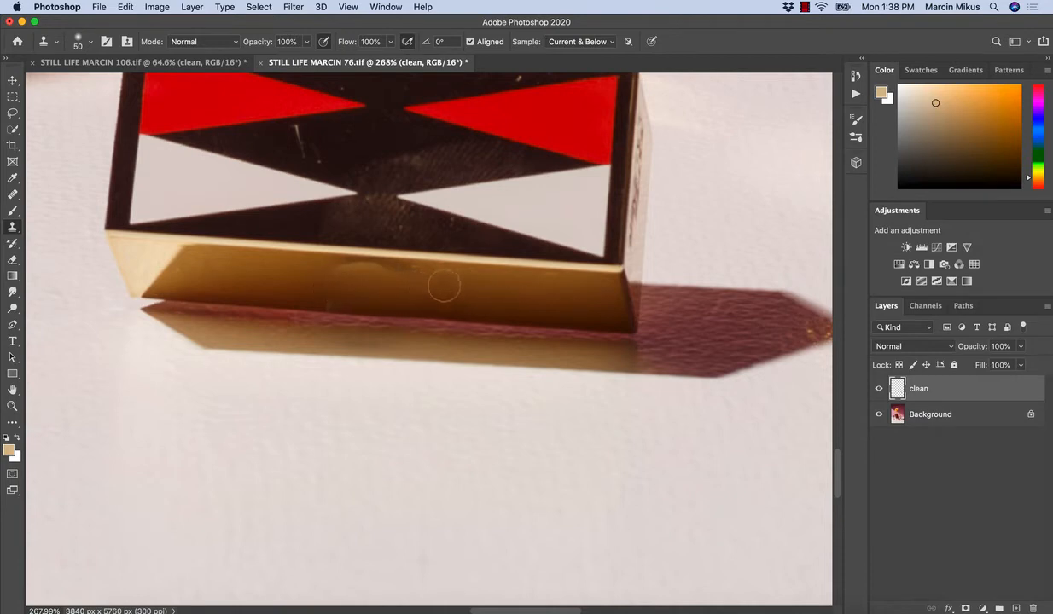
key("bracketright")
key("bracketright")
left_click(286, 308, "alt")
left_click_drag(364, 270, 326, 277)
key("super+z")
- Clone sampled gold over the leftover putty arc on the compact's gold side with a 45 px brush, undoing the last stroke
key("bracketleft")
key("bracketleft")
key("bracketleft")
key("z")
left_click(381, 281)
key("s")
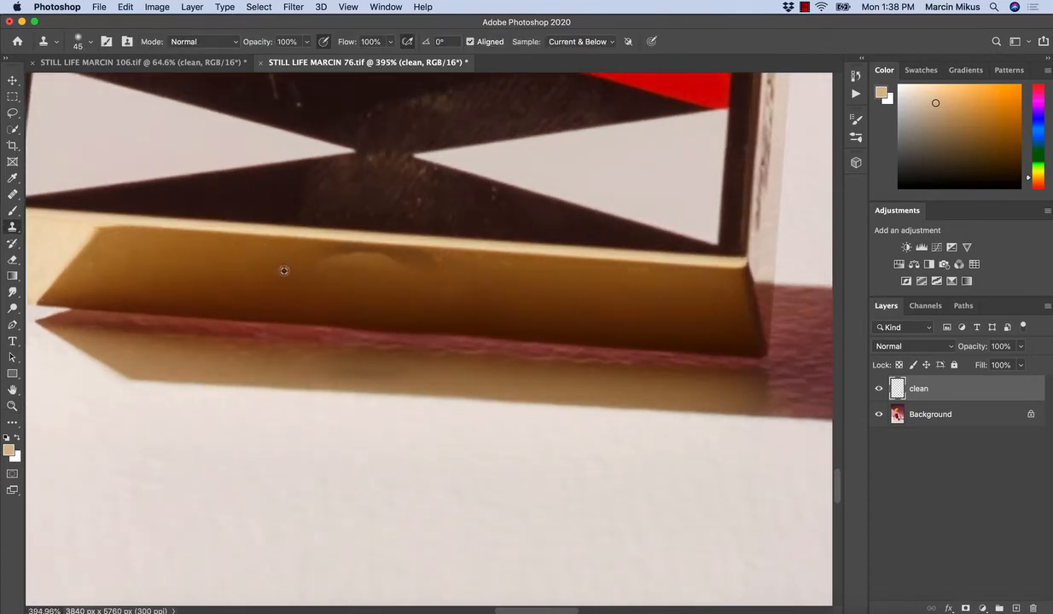
left_click(287, 264, "alt")
left_click(332, 270)
left_click(275, 264, "alt")
left_click(350, 271)
mouse_move(388, 269)
left_mouse_down()
mouse_move(430, 275)
mouse_move(367, 266)
left_mouse_up()
key("super+z")
- Blend the remaining marks on the compact's gold side with gold sampled from both sides, using a 60 px clone brush
key("bracketright")
key("bracketright")
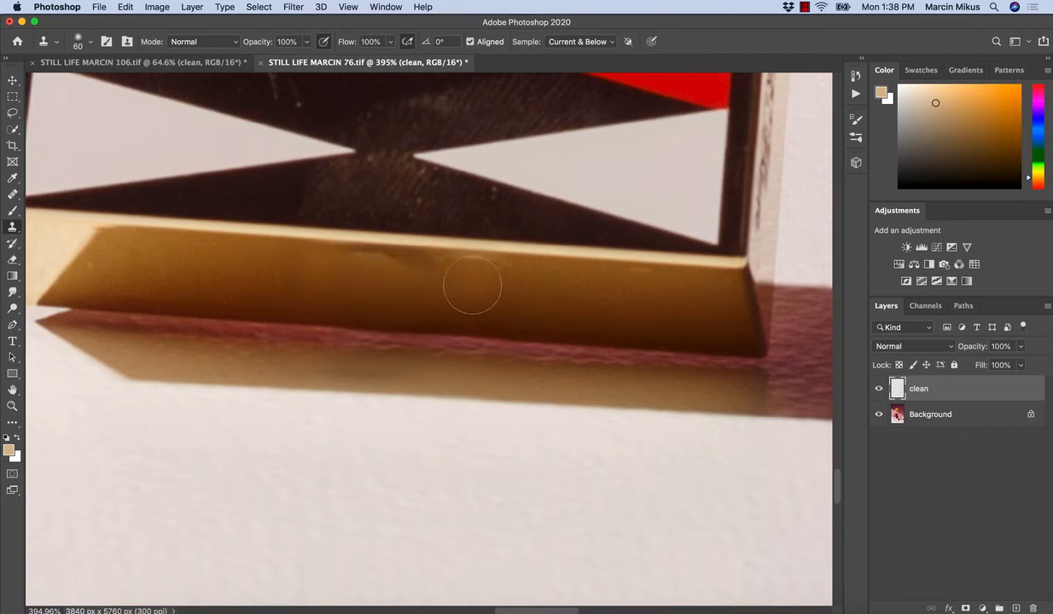
left_click(463, 282, "alt")
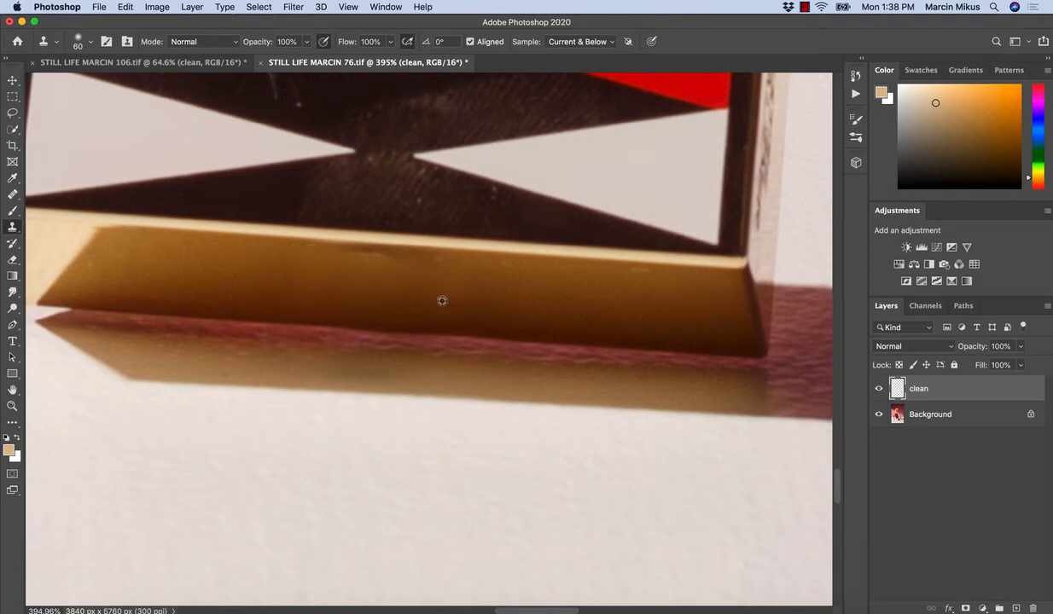
left_click(269, 265, "alt")
mouse_move(380, 273)
left_mouse_down()
mouse_move(360, 276)
mouse_move(313, 327)
left_mouse_up()
key("z")
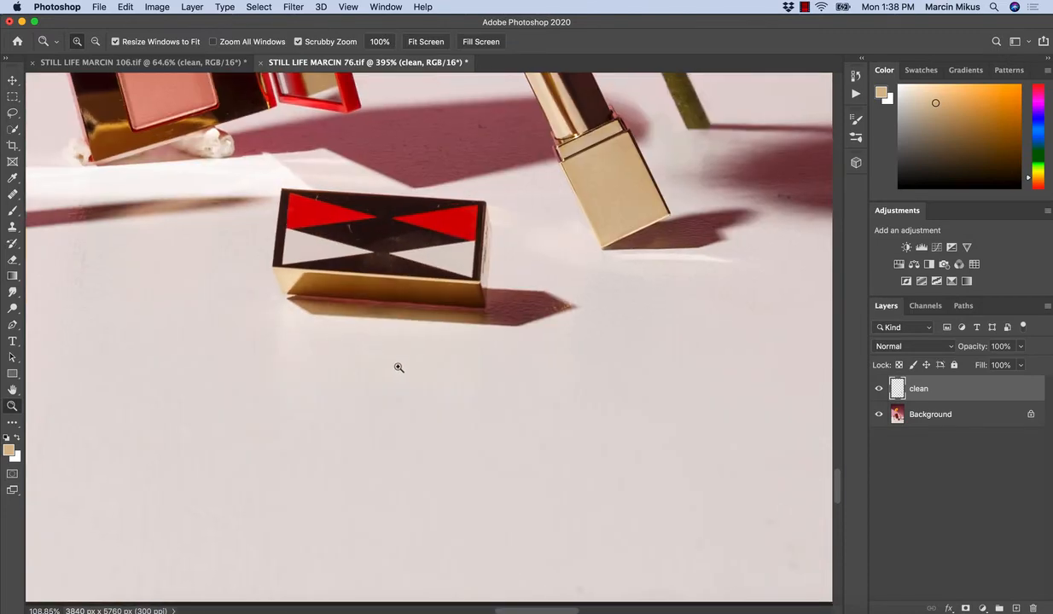
- Smooth the edge between the compact's gold side and its red shadow strip with an 80 px clone brush
left_click_drag(370, 306, 420, 308)
key("s")
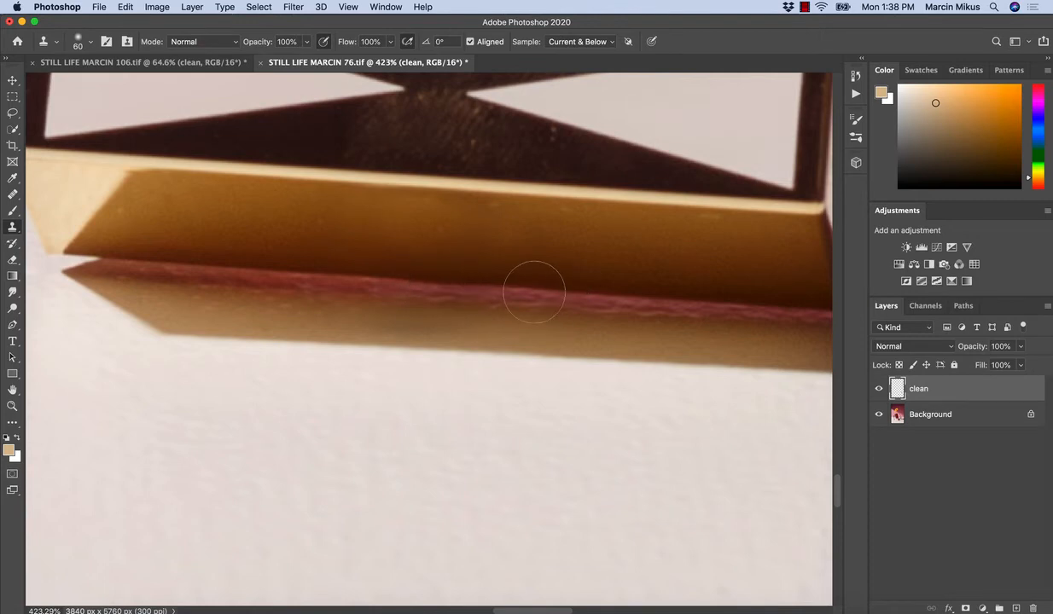
key("bracketright")
key("bracketright")
left_click_drag(388, 275, 459, 279)
key("z")
mouse_move(514, 351)
left_mouse_down()
mouse_move(476, 336)
mouse_move(425, 402)
left_mouse_up()
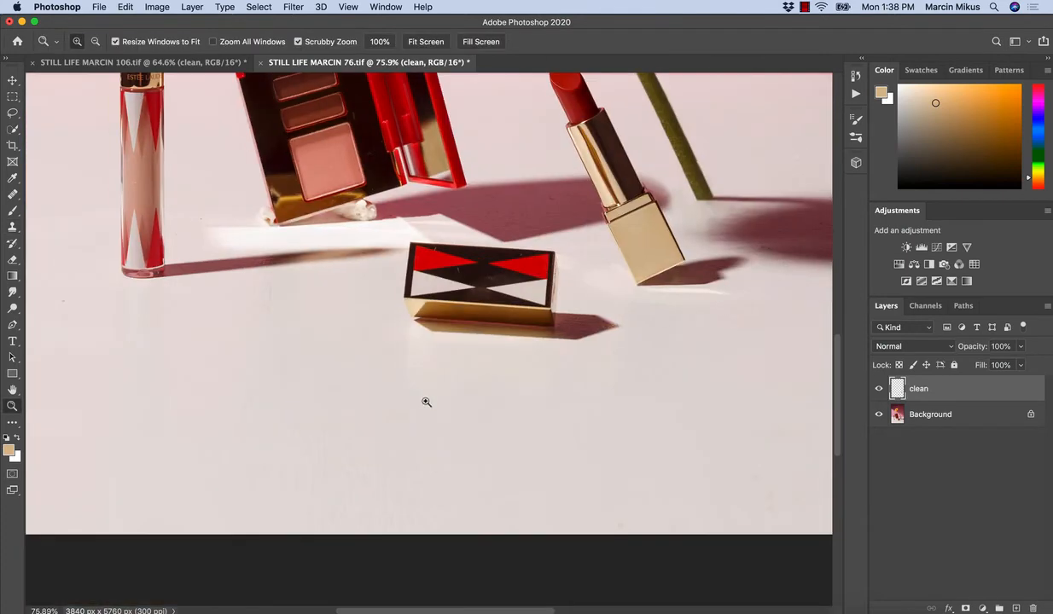
- Outline the putty area between the open palette's lower edge and the white light band with a Pen path
key("s")
key("z")
left_click_drag(390, 230, 438, 209)
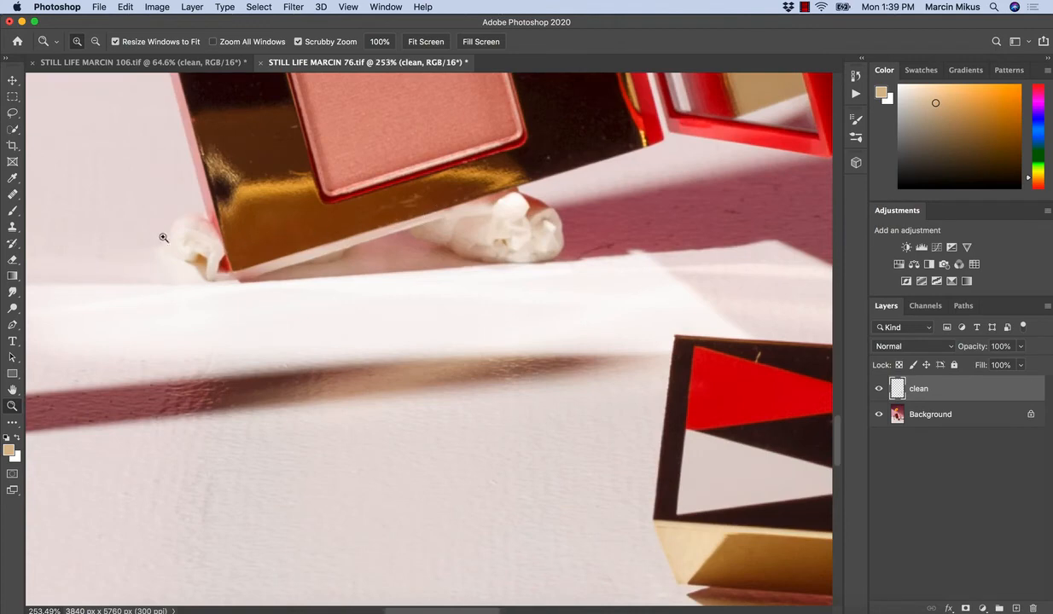
key("s")
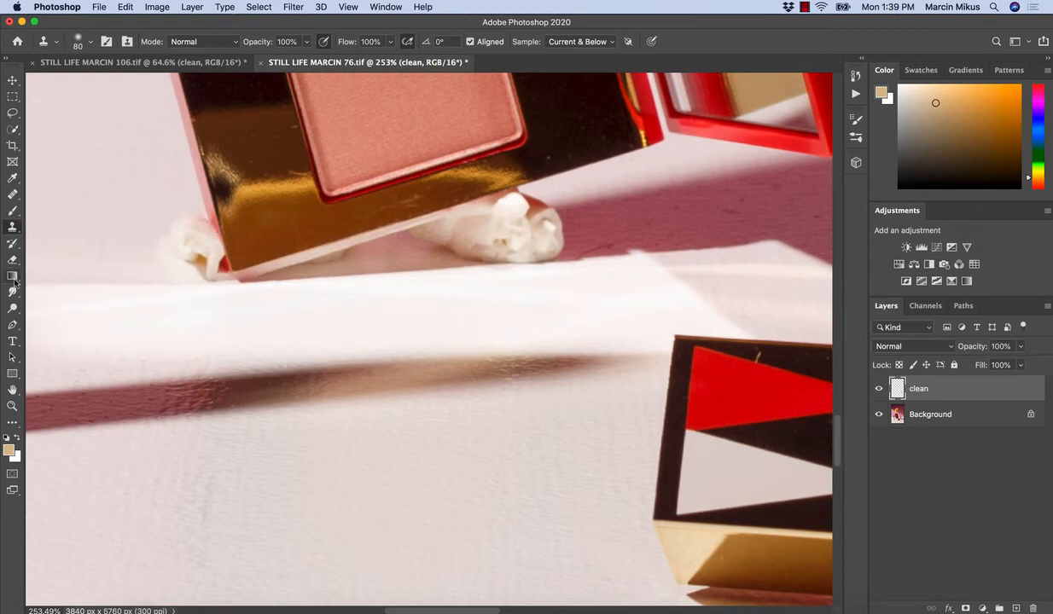
left_click(13, 325)
key("z")
left_click(592, 145)
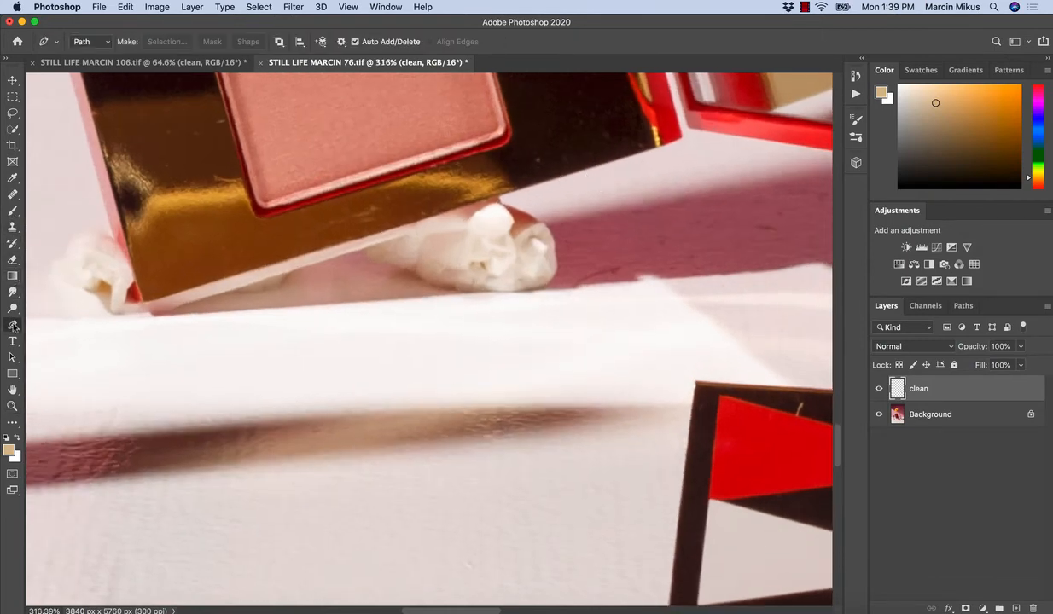
left_click(603, 164)
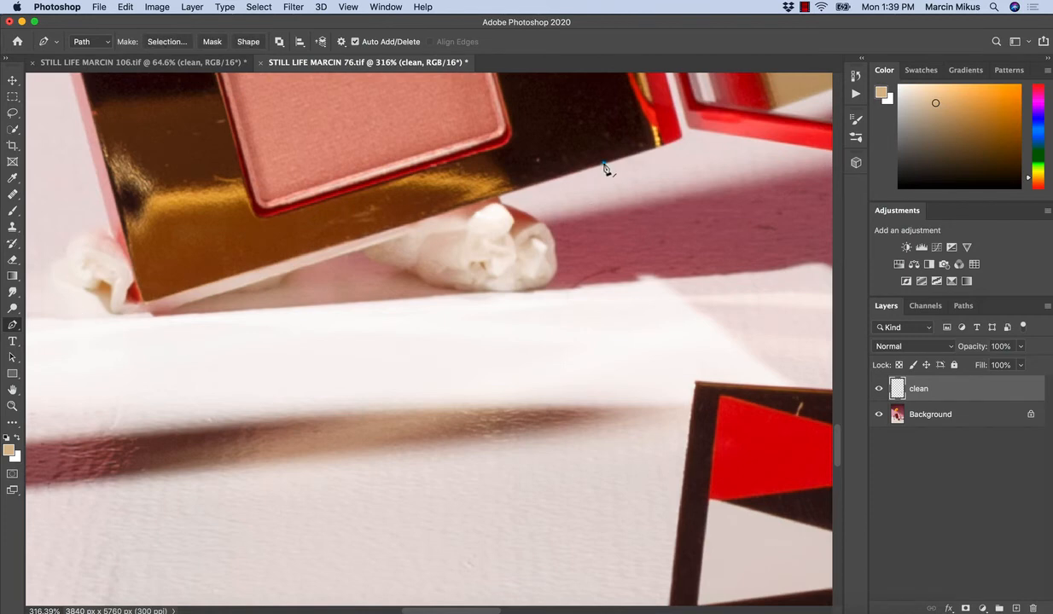
left_click(156, 316)
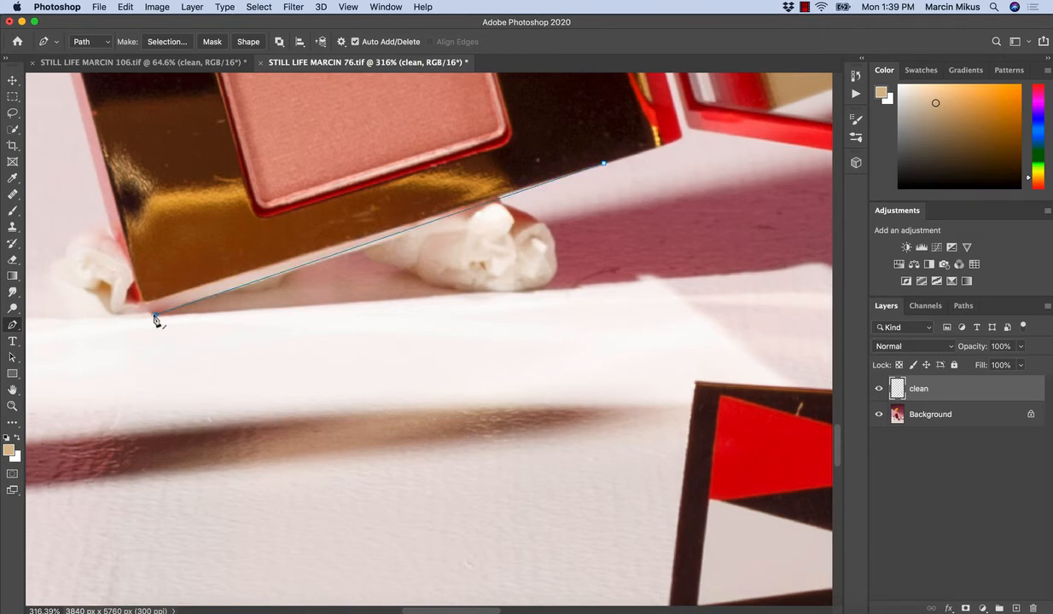
left_click(701, 275)
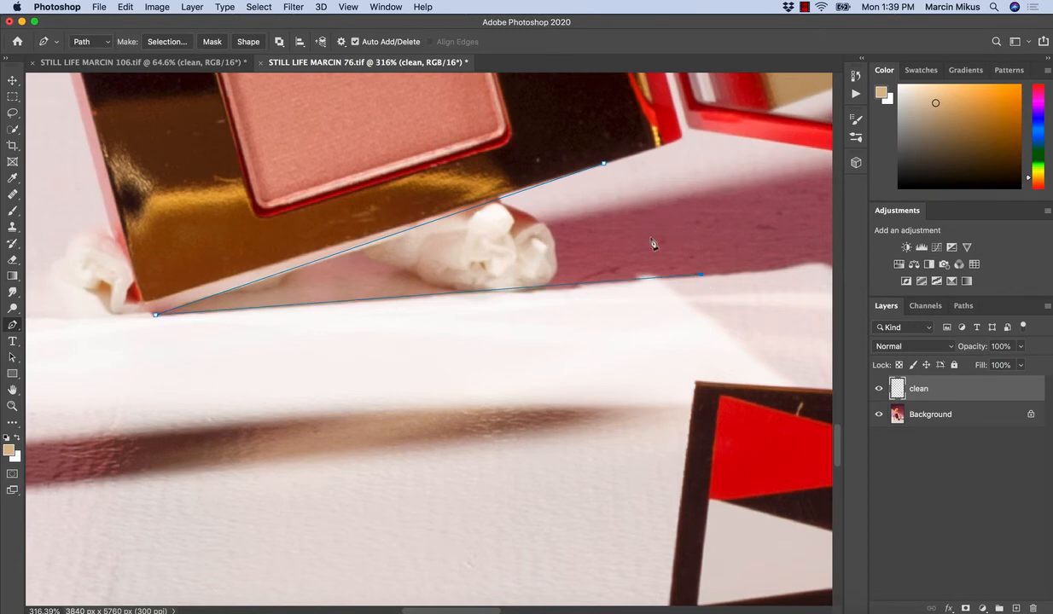
key("super+z")
left_click(635, 282)
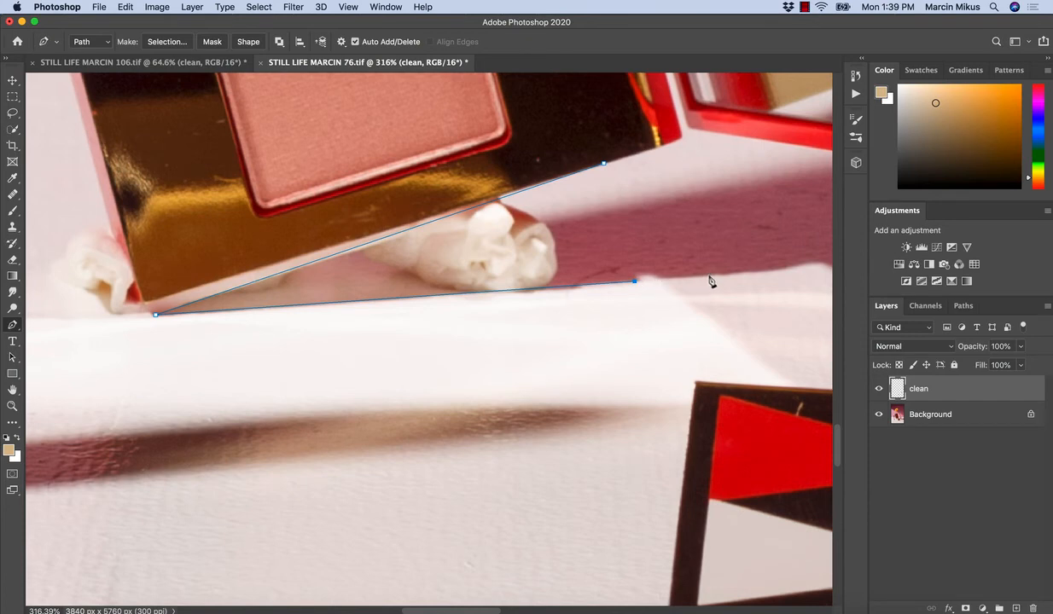
- Close the path and convert it to a new anti-aliased selection with a 1 px feather
right_click(624, 182)
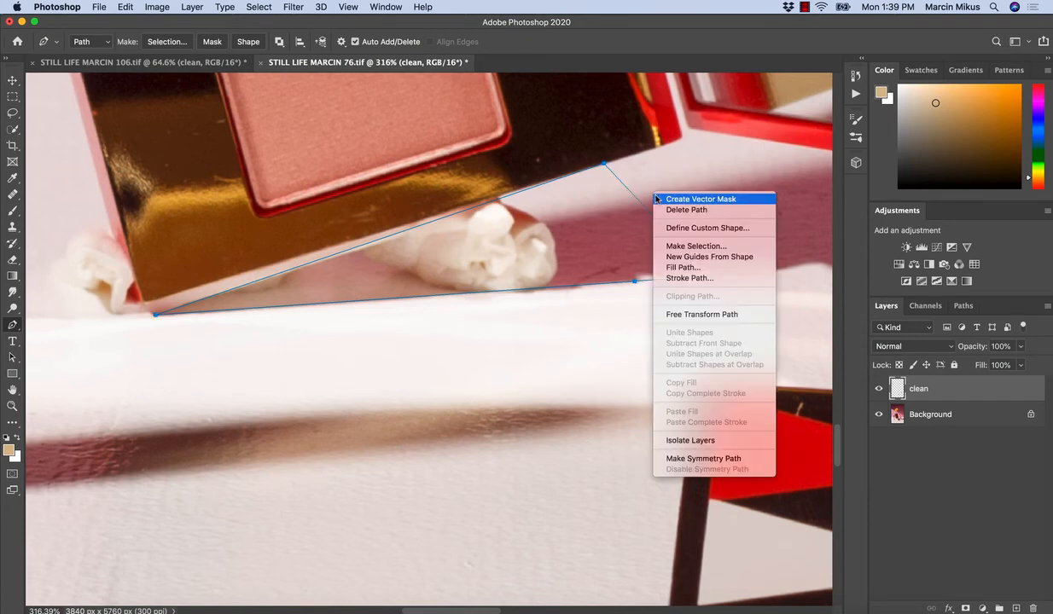
left_click(695, 245)
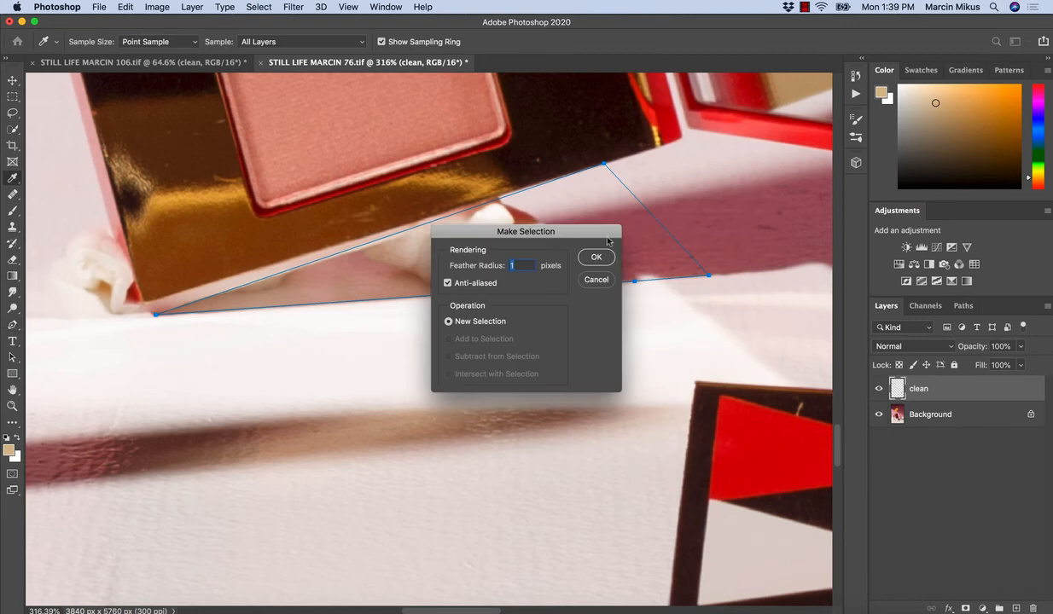
left_click(596, 256)
- Cover the putty beneath the open palette with sampled pink shadow inside the selection, redoing the first stroke, and deselect
key("s")
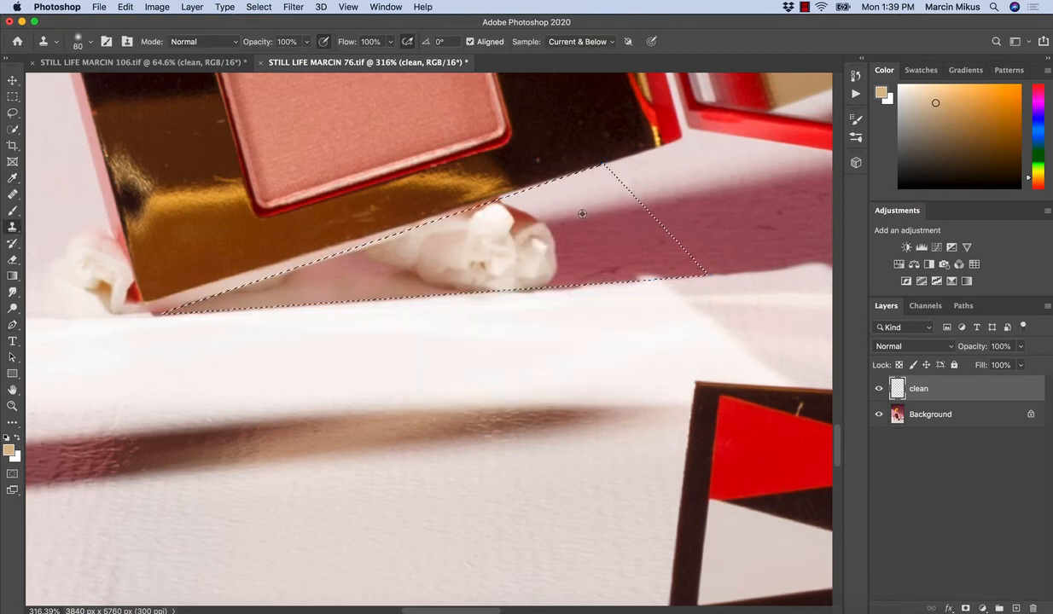
left_click(579, 210, "alt")
mouse_move(512, 210)
left_mouse_down()
mouse_move(474, 221)
mouse_move(505, 215)
mouse_move(504, 249)
left_mouse_up()
key("super+z")
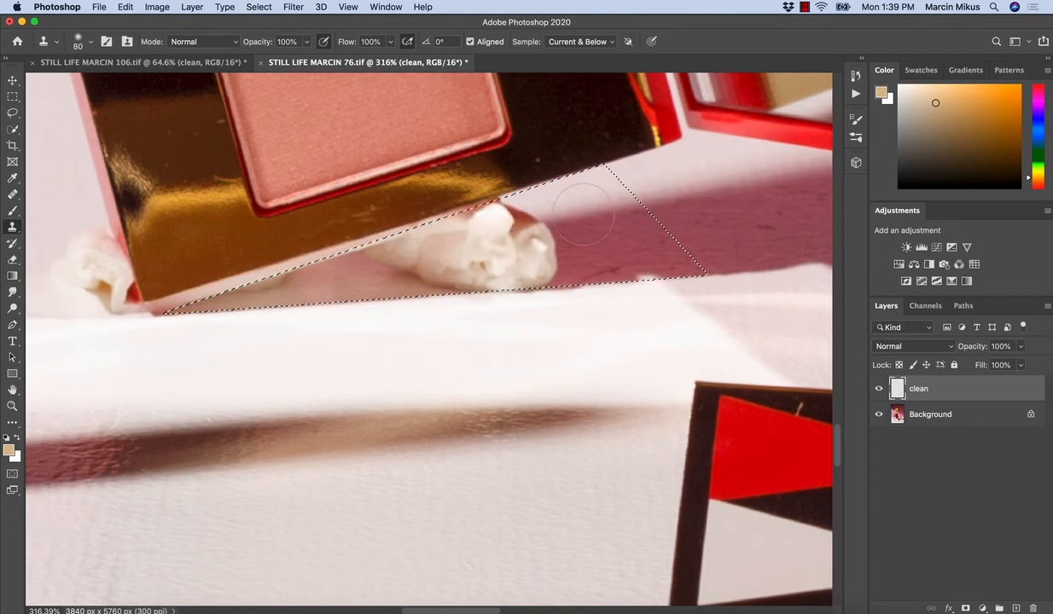
key("bracketright")
key("bracketright")
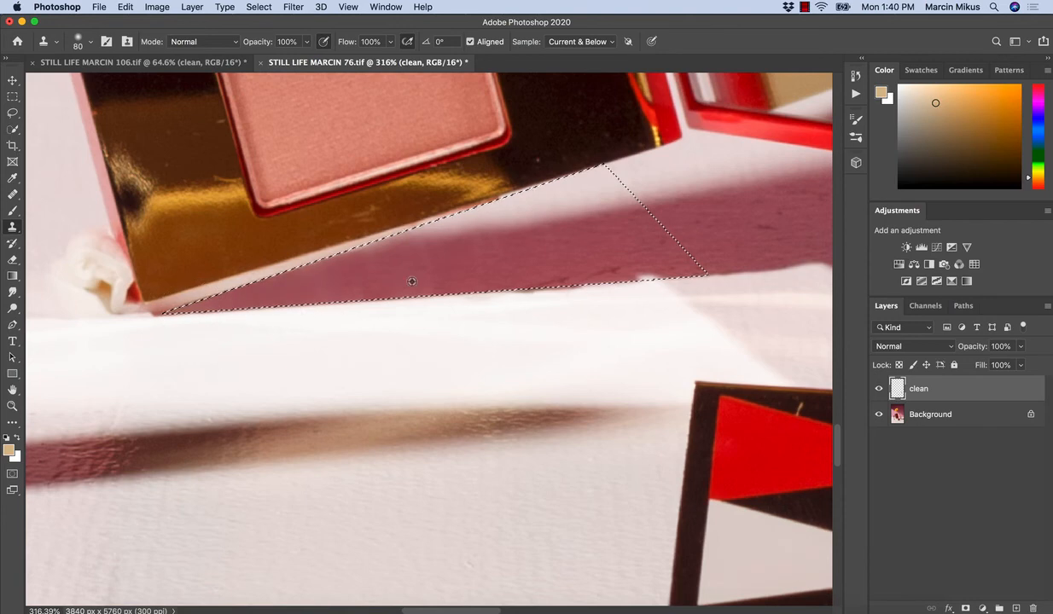
left_click(547, 257, "alt+super")
left_click(558, 260, "alt")
mouse_move(533, 294)
left_mouse_down()
mouse_move(552, 280)
mouse_move(634, 277)
mouse_move(559, 287)
left_mouse_up()
left_click_drag(548, 284, 427, 312)
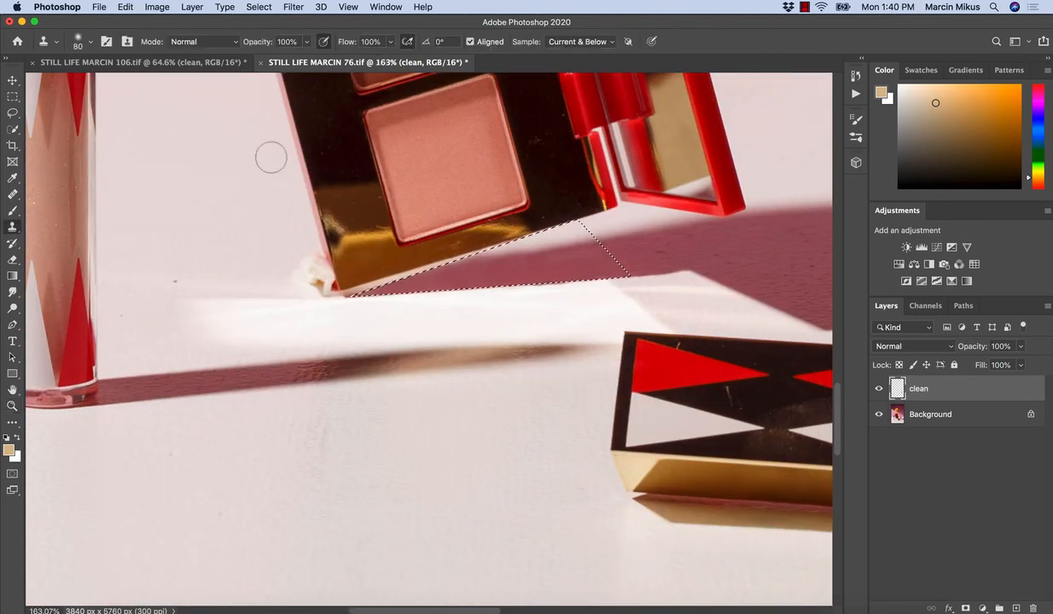
left_click(12, 112)
left_click(373, 305)
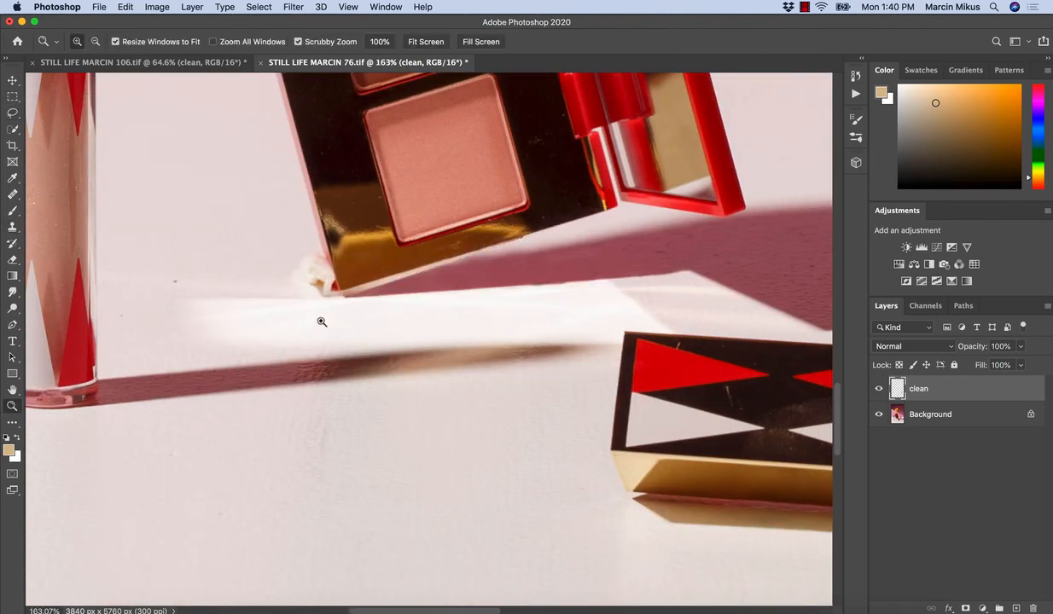
- Clone sampled tabletop over the outer part of the putty at the open palette's lower corner with a 35 px brush
left_click_drag(297, 293, 327, 289)
key("s")
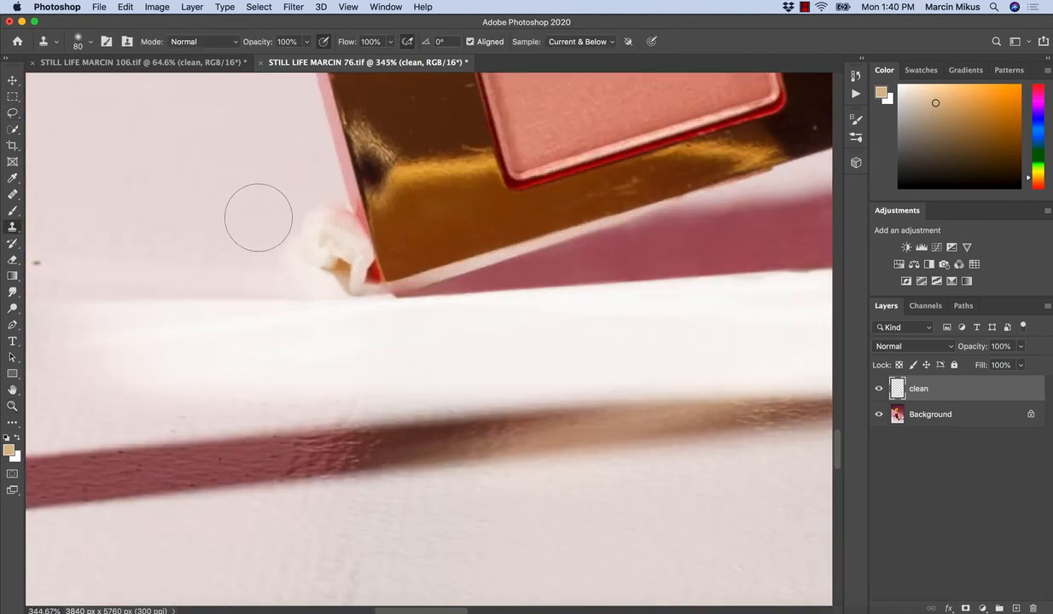
key("bracketleft")
key("bracketleft")
key("bracketleft")
key("bracketleft")
key("bracketleft")
key("bracketleft")
key("z")
left_click_drag(234, 237, 209, 275)
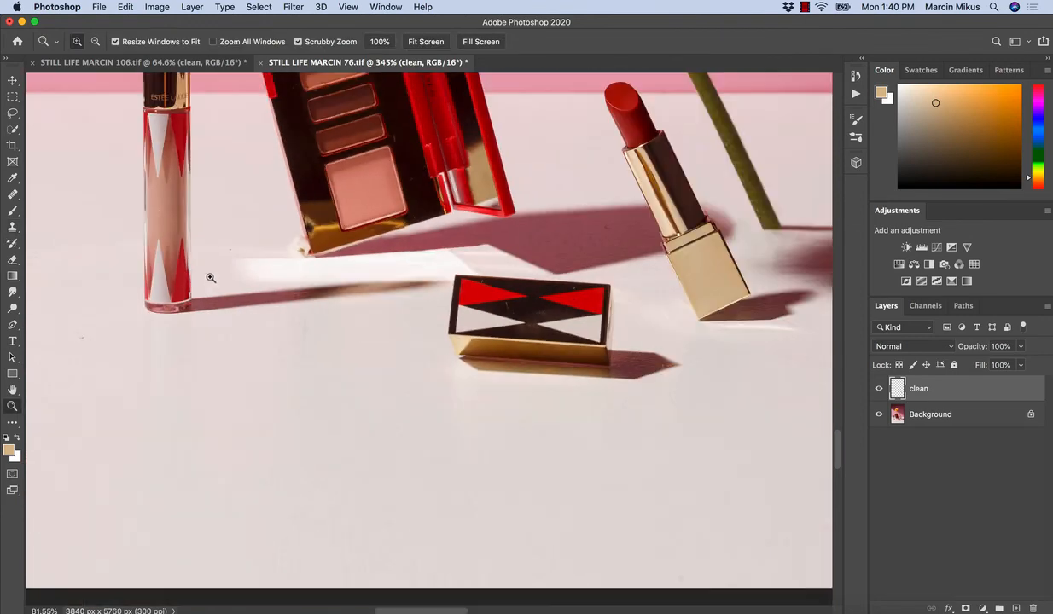
left_click_drag(252, 233, 306, 244)
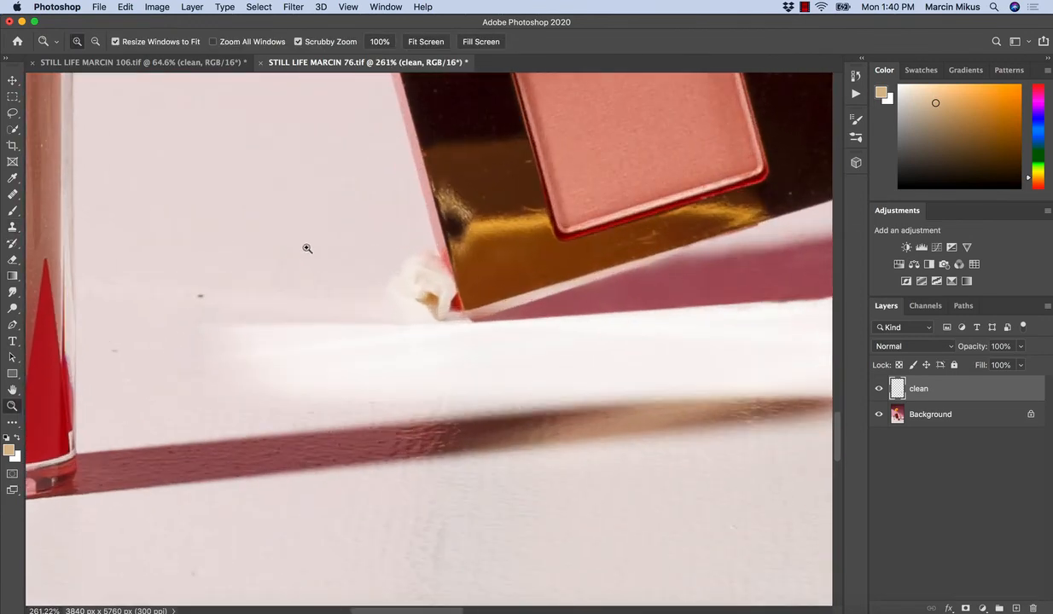
key("s")
left_click(365, 260, "alt")
mouse_move(414, 260)
left_mouse_down()
mouse_move(406, 291)
mouse_move(361, 251)
left_mouse_up()
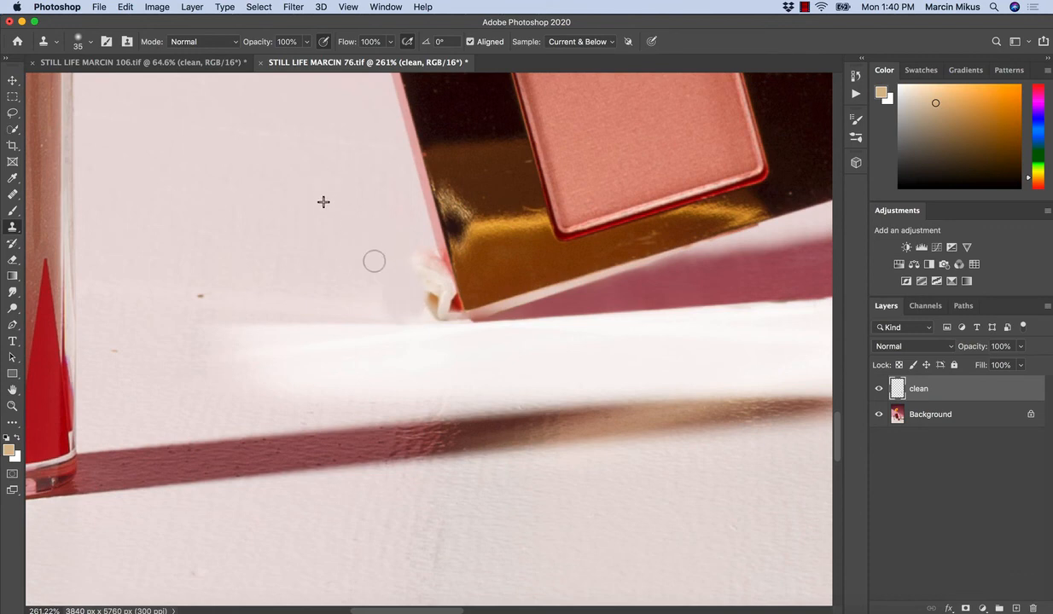
- Straighten the palette shadow's edge along the white light band with sampled clean edge, using a 70 px clone brush
key("]")
left_click_drag(688, 349, 489, 358)
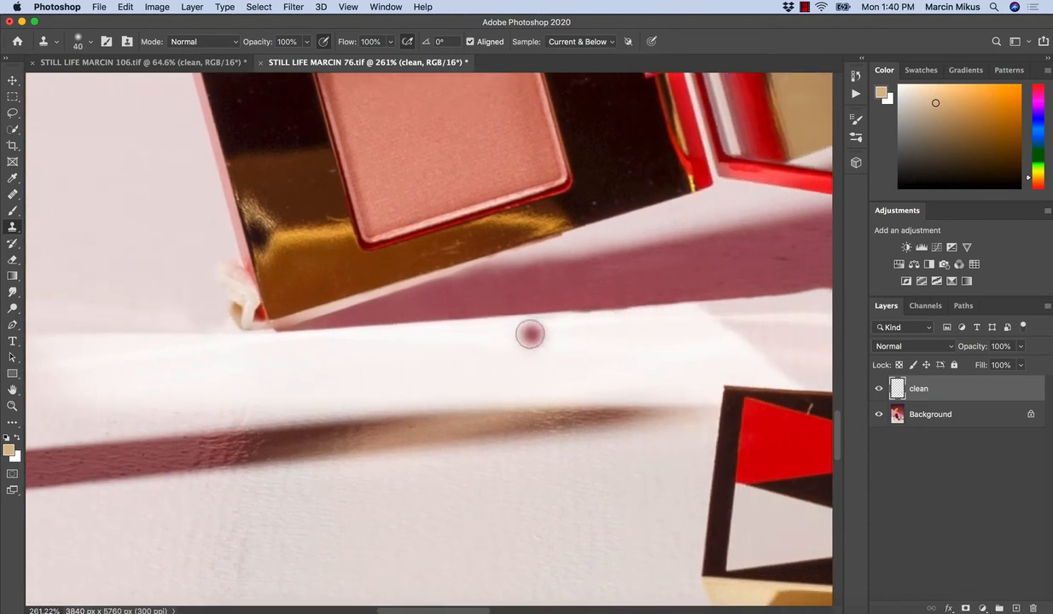
key("]")
key("]")
key("]")
left_click(531, 308, "alt")
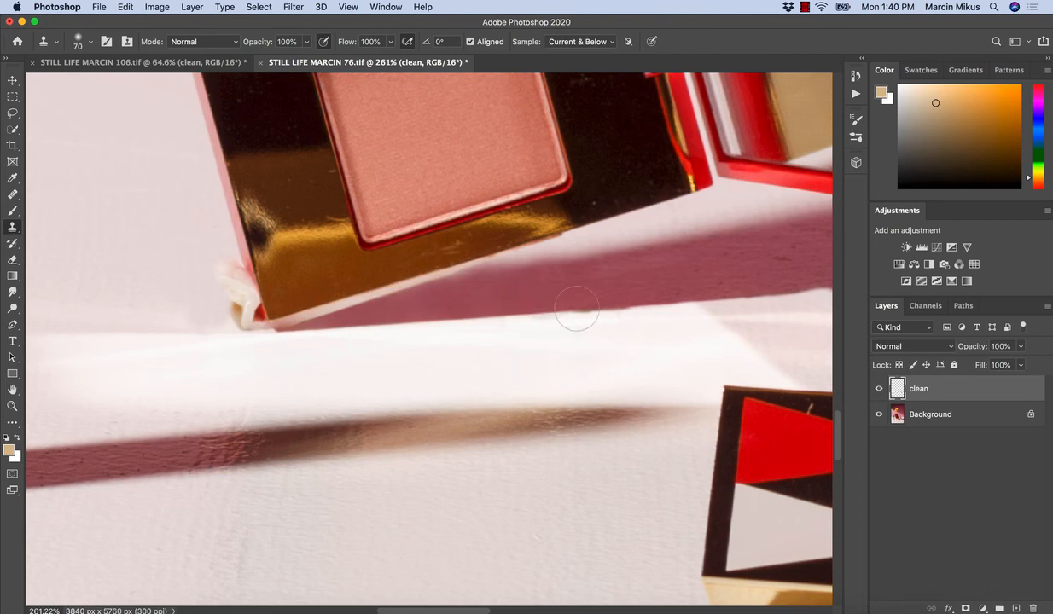
left_click(582, 311)
left_click_drag(570, 305, 609, 306)
left_click(561, 310, "alt")
left_click(616, 308)
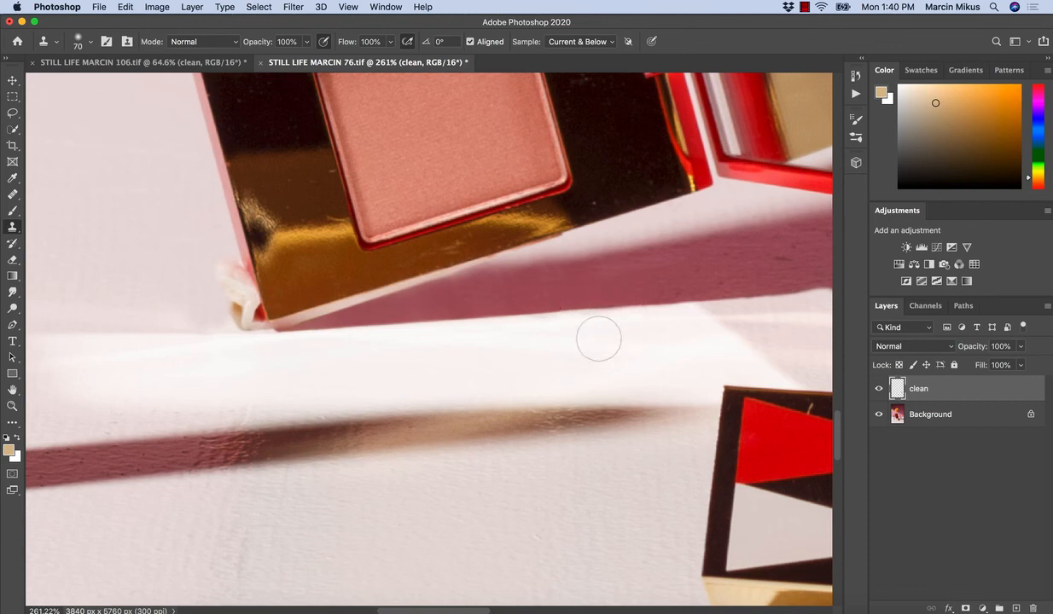
- Clone tabletop over more of the putty at the open palette's lower corner with a 50 px brush
key("bracketleft")
key("bracketleft")
left_click_drag(235, 304, 202, 240)
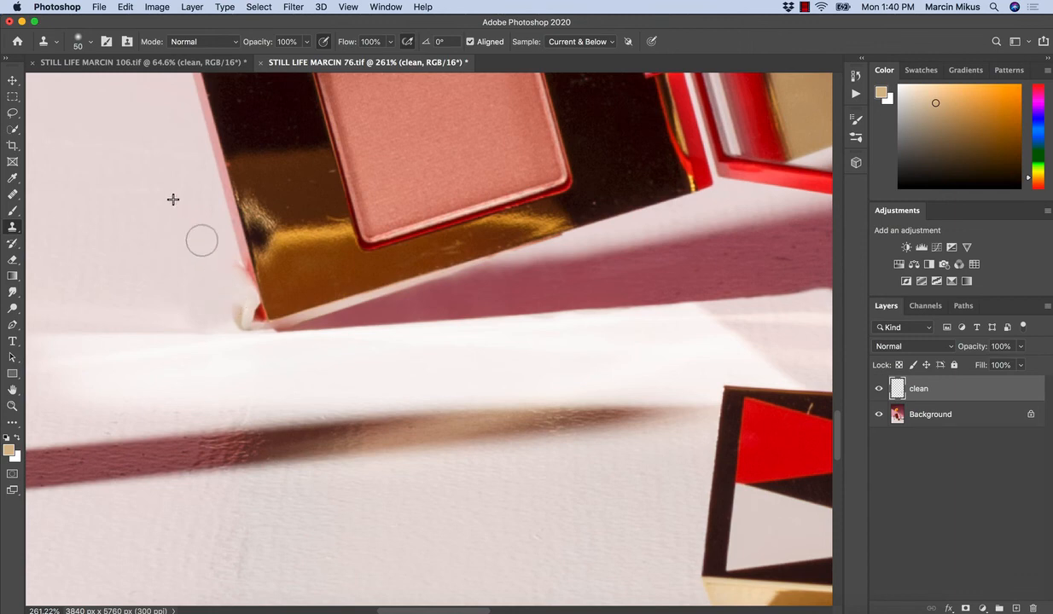
- Remove the last white putty at the open palette's lower corner with sampled tabletop, using a 25 px clone brush
left_click_drag(202, 280, 282, 283)
left_click_drag(262, 327, 269, 328)
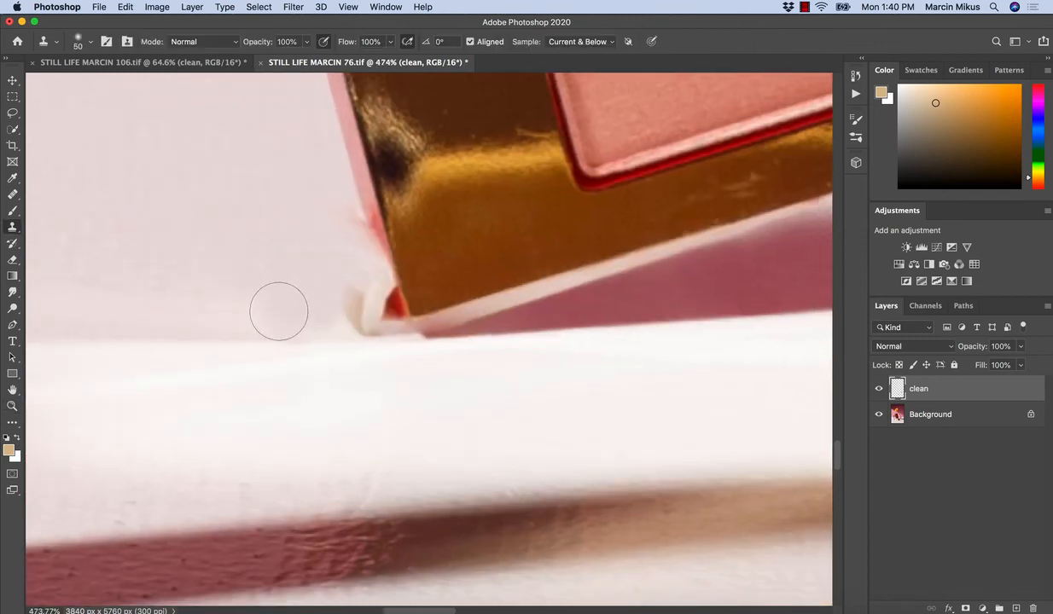
key("bracketleft")
key("bracketleft")
key("bracketleft")
key("bracketleft")
key("bracketleft")
left_click(307, 315, "alt")
mouse_move(353, 318)
left_mouse_down()
mouse_move(332, 276)
mouse_move(368, 313)
mouse_move(346, 265)
left_mouse_up()
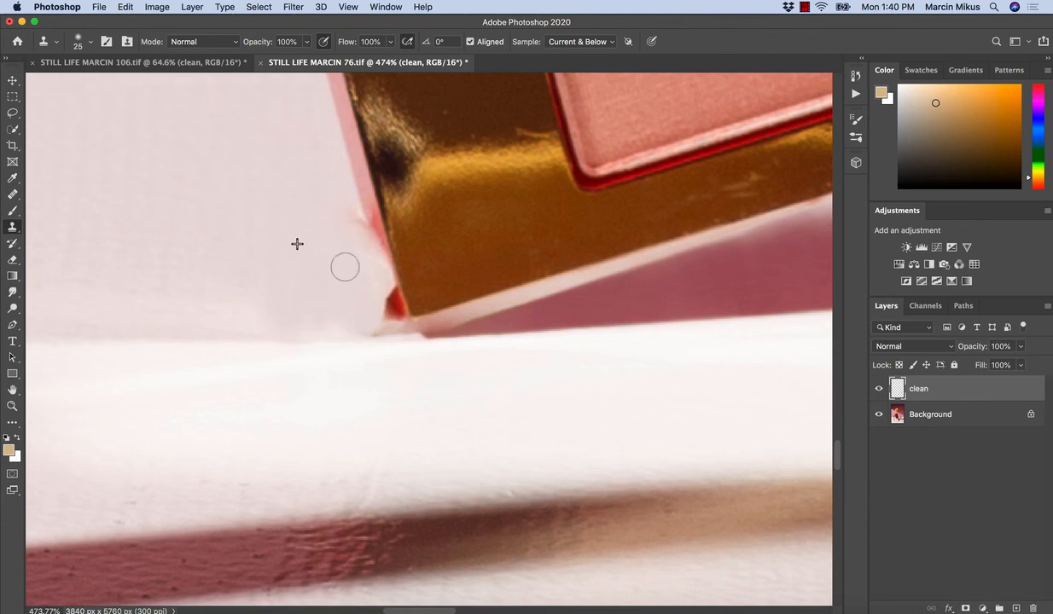
left_click(323, 298, "alt")
left_click_drag(384, 328, 348, 315)
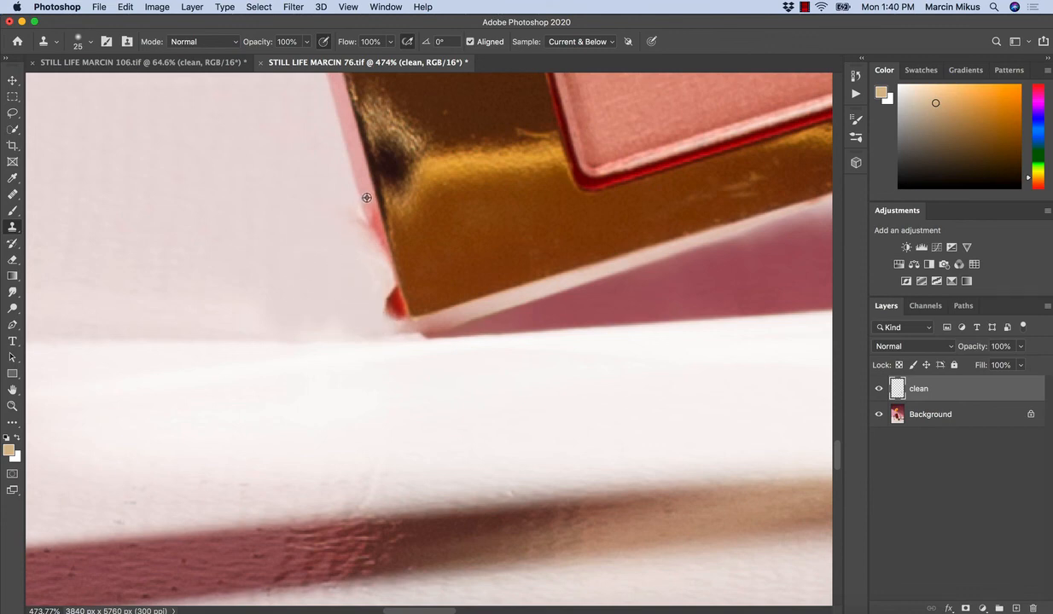
- Rebuild the palette's pink outer edge just above its lower corner with sampled clean edge, using a 25 px clone brush
left_click(364, 198, "alt")
left_click_drag(369, 224, 381, 268)
left_click(359, 189, "alt")
left_click(367, 209, "alt")
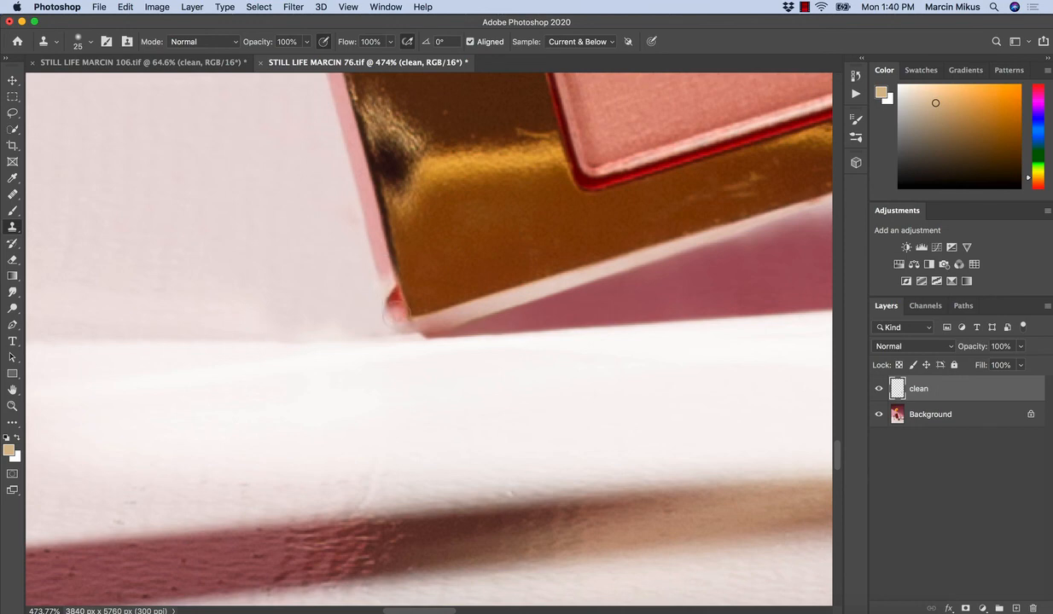
- Clone sampled pink edge and tabletop over the red residue at the palette's lower corner to restore a clean tip
mouse_move(397, 309)
left_mouse_down()
mouse_move(371, 259)
mouse_move(383, 303)
mouse_move(329, 343)
mouse_move(380, 318)
mouse_move(426, 321)
left_mouse_up()
key("super+z")
left_click(375, 250, "alt")
key("z")
key("s")
left_click(412, 275, "alt")
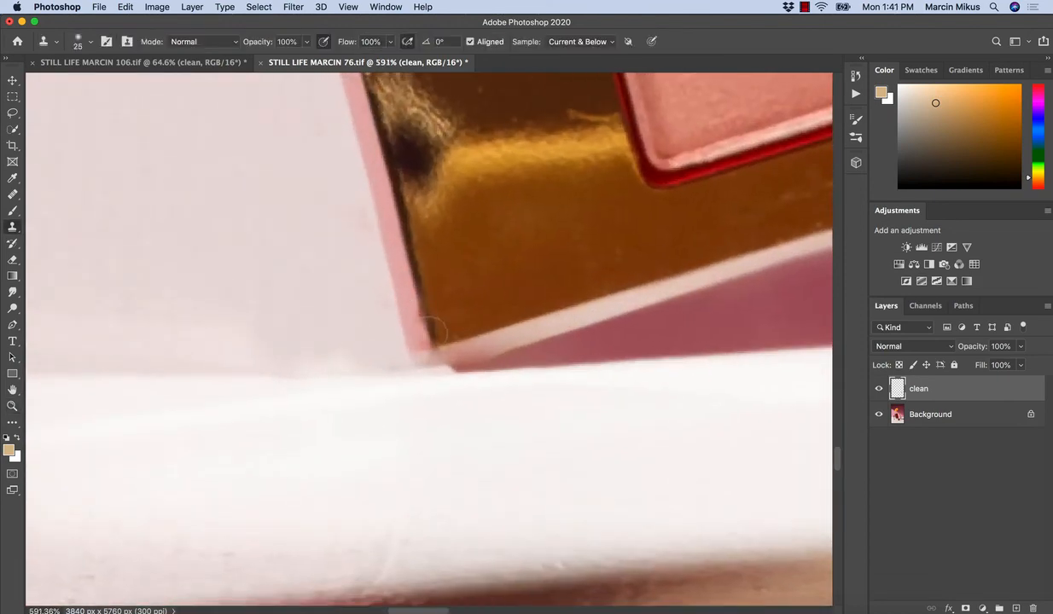
left_click(382, 231, "alt")
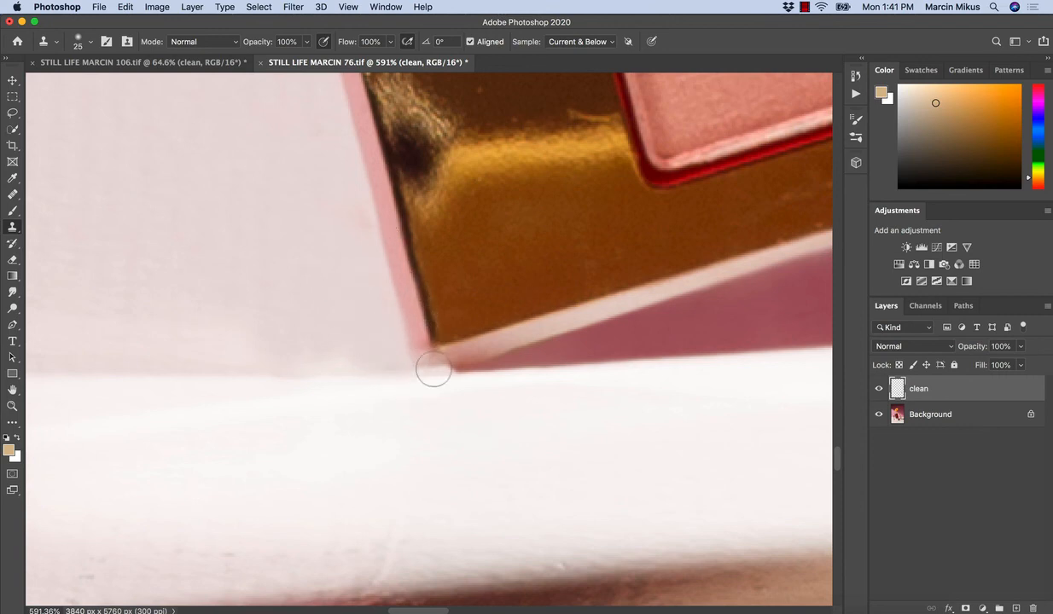
- Toggle the "clean" layer's visibility repeatedly to compare the products and tabletop before and after retouching, leaving the layer shown
key("z")
left_click_drag(350, 387, 320, 396)
key("z")
left_click_drag(405, 404, 365, 416)
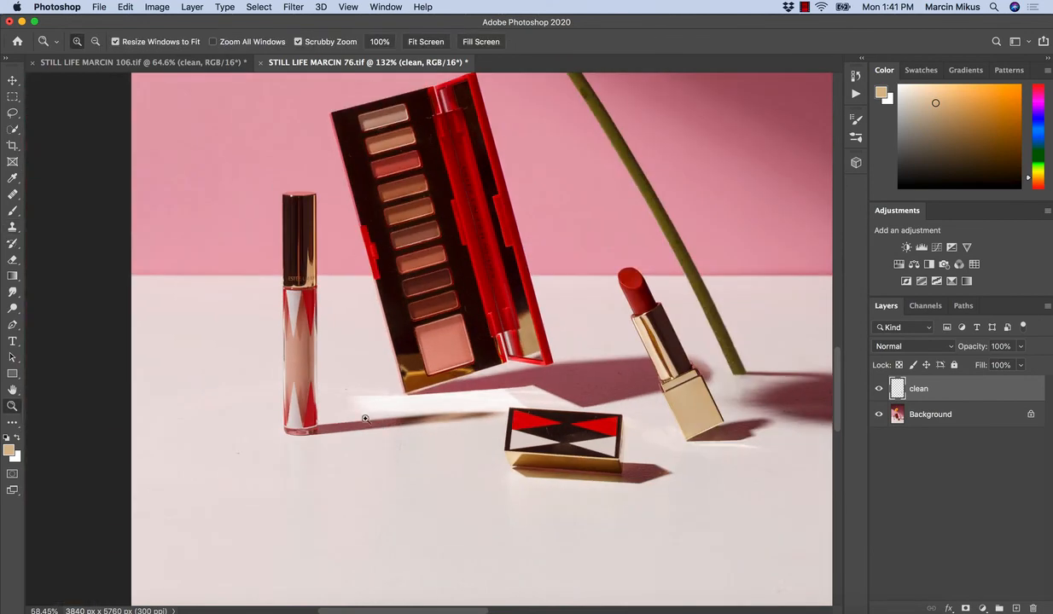
key("s")
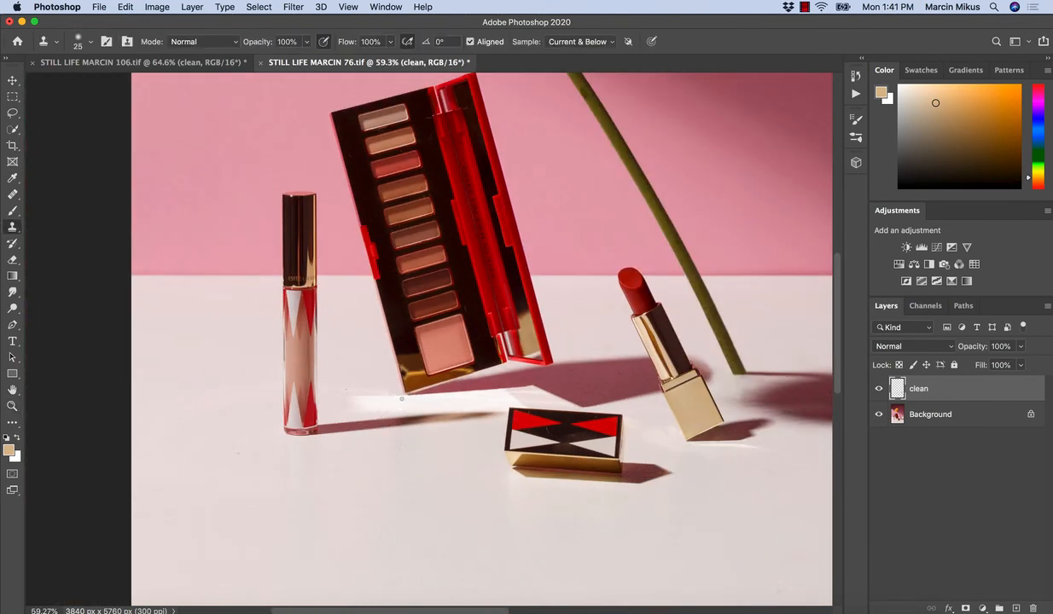
left_click(880, 392)
left_click(881, 392)
left_click(880, 392)
left_click(881, 392)
left_click(881, 391)
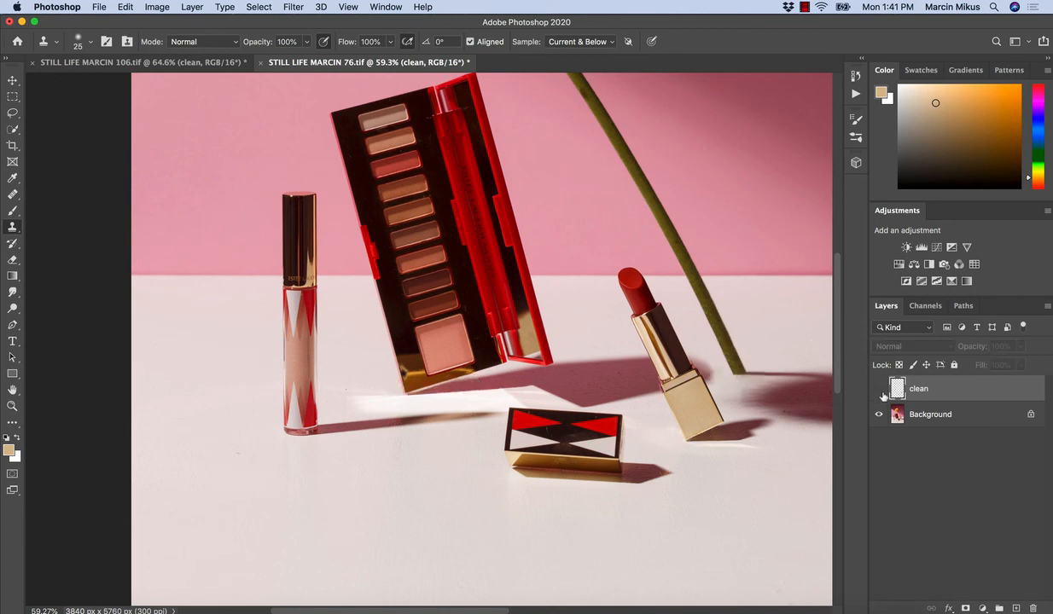
left_click(878, 390)
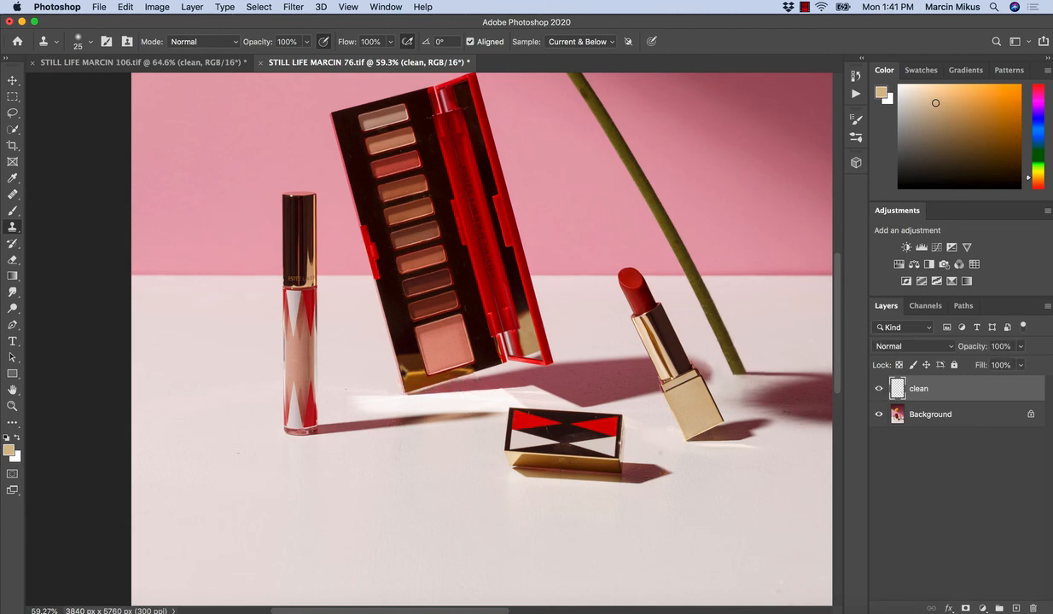
- Clone sampled tabletop over the area just below the lipstick's base with a 70 px brush, and compare the "clean" layer hidden and shown
left_click_drag(698, 469, 633, 469)
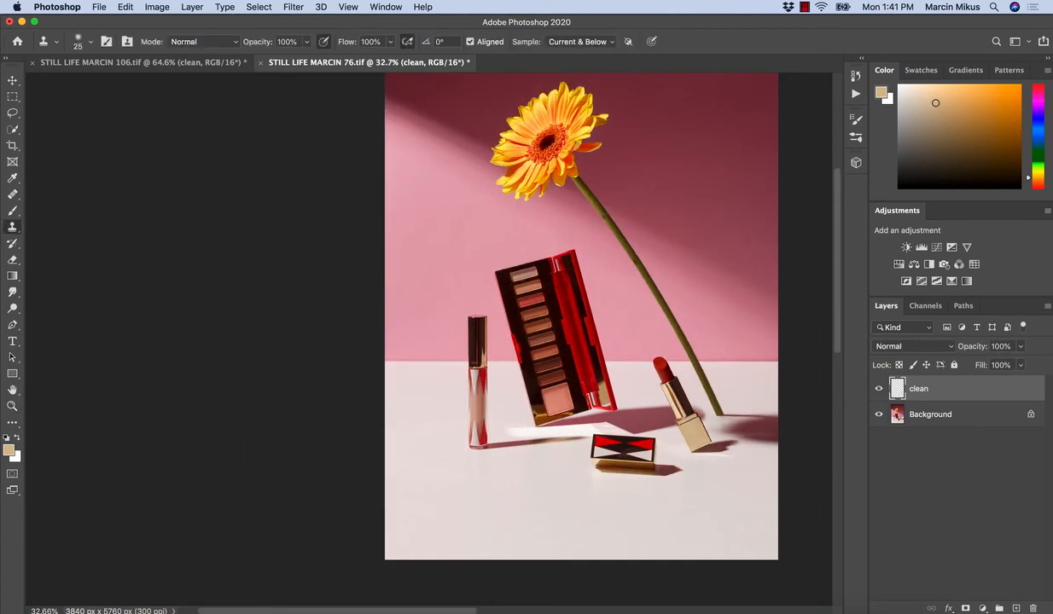
left_click_drag(710, 461, 776, 462)
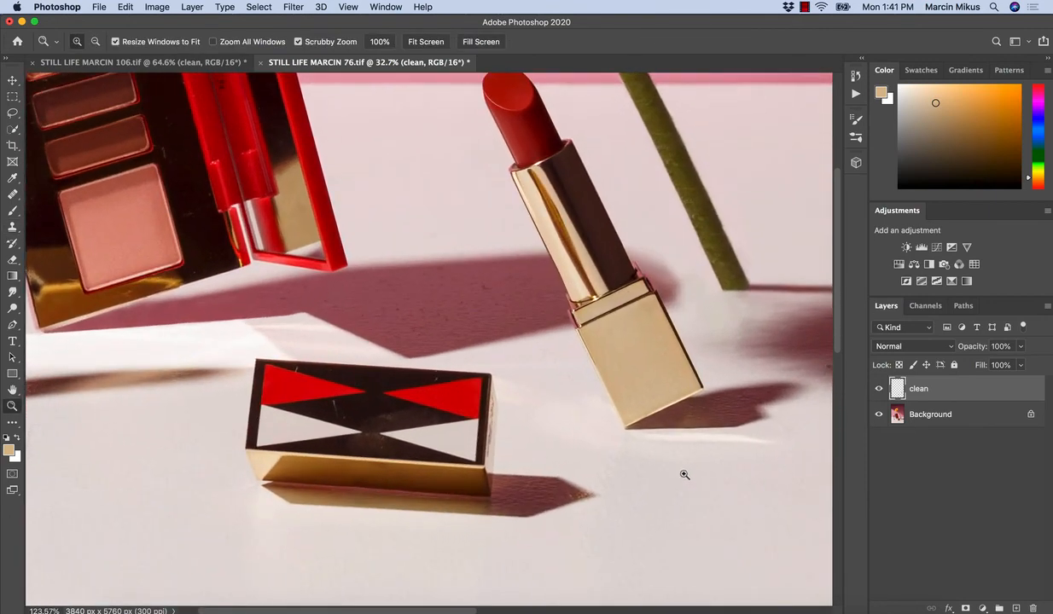
key("bracketright")
key("bracketright")
key("bracketright")
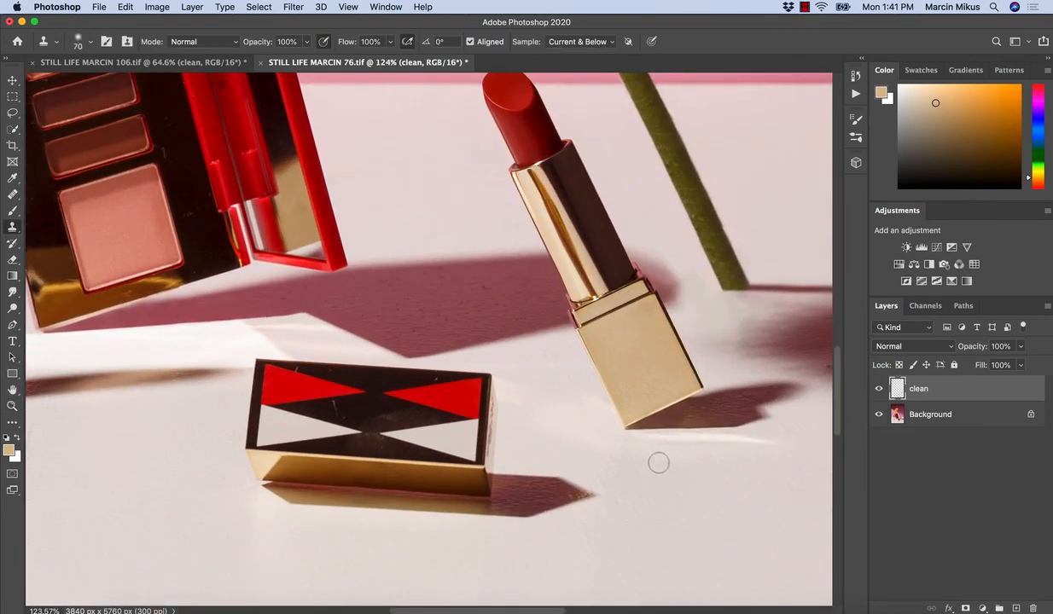
left_click(654, 459, "alt")
mouse_move(636, 443)
left_mouse_down()
mouse_move(765, 441)
mouse_move(639, 468)
left_mouse_up()
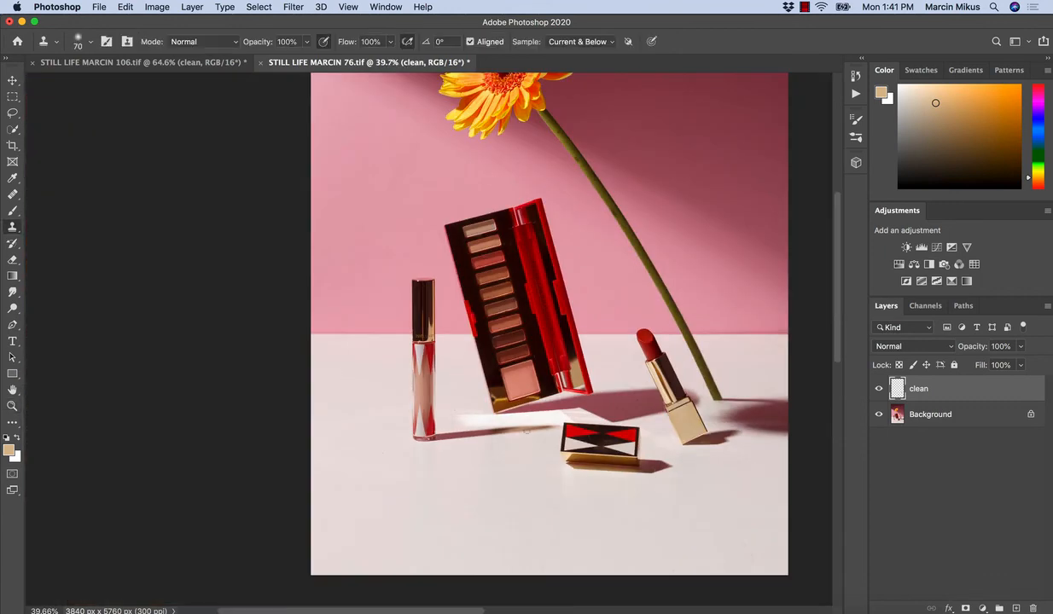
left_click(878, 390)
left_click(880, 391)
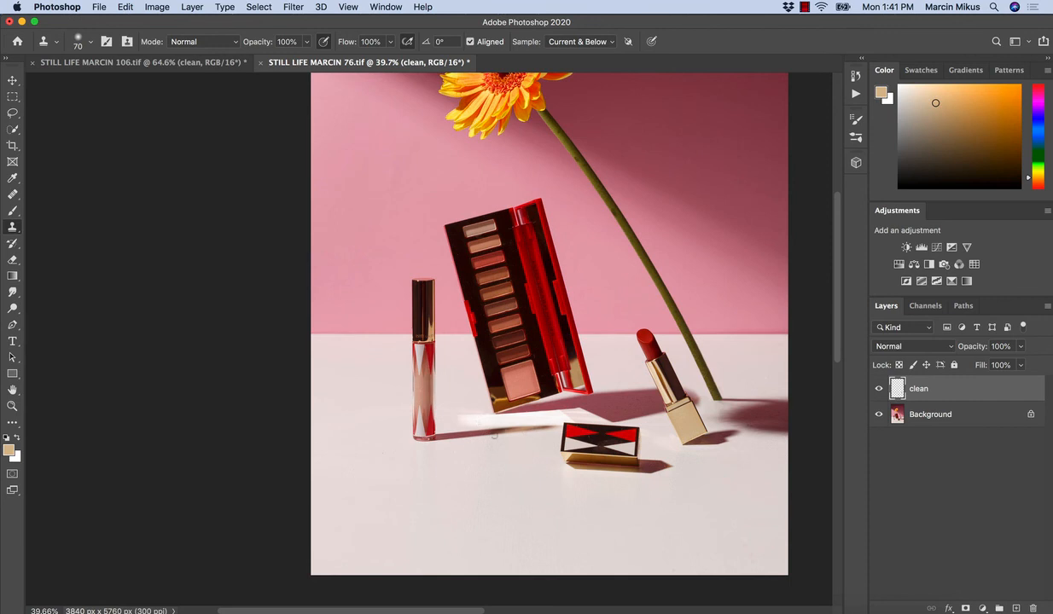